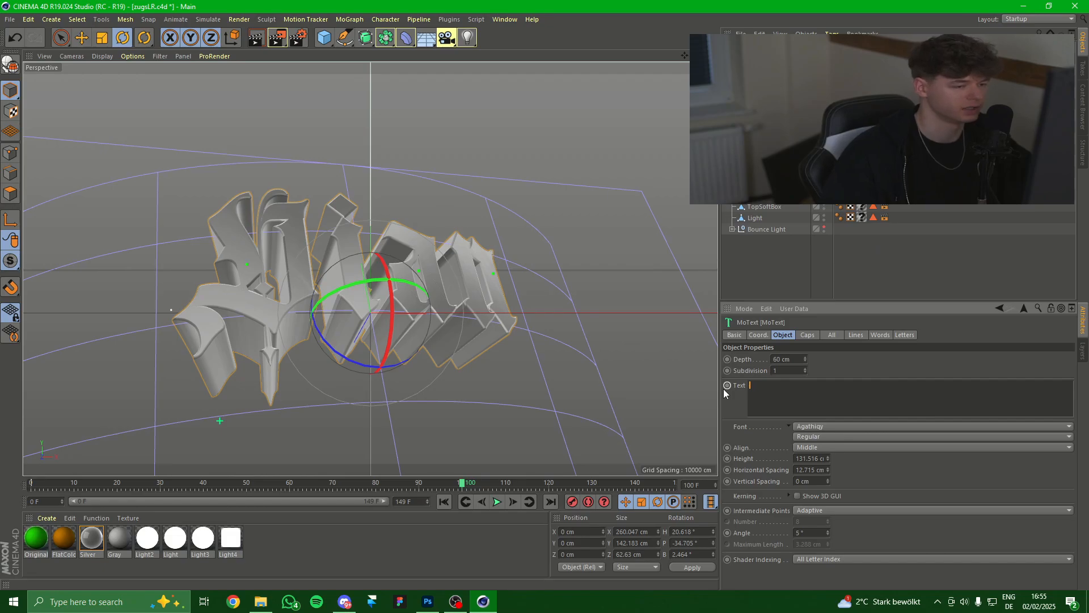
Change the MoText to 'Plainz' and tilt it slightly back.
text(Plainz)
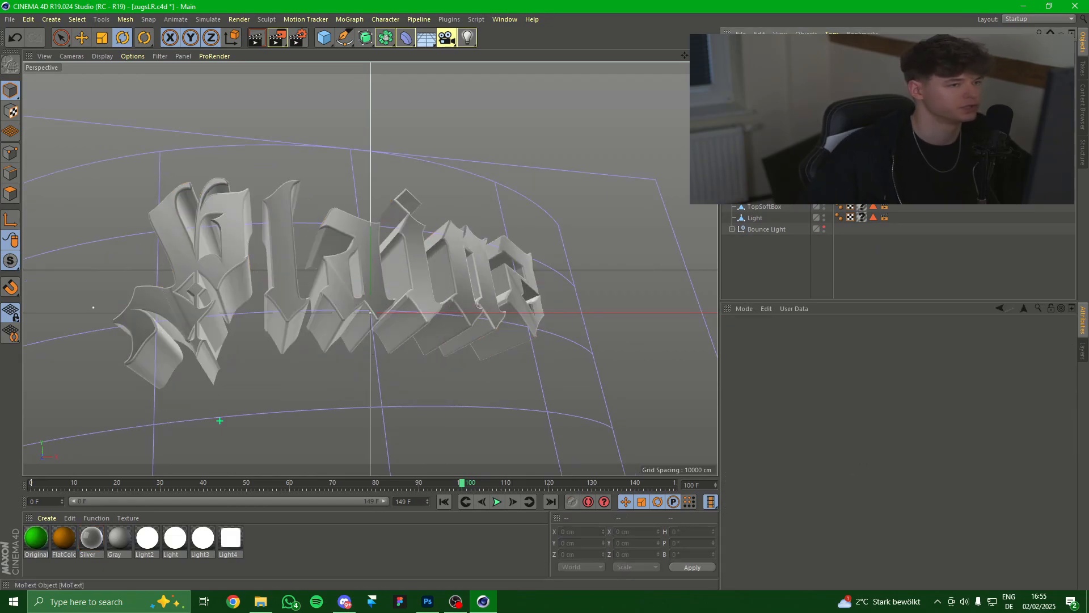
click(756, 47)
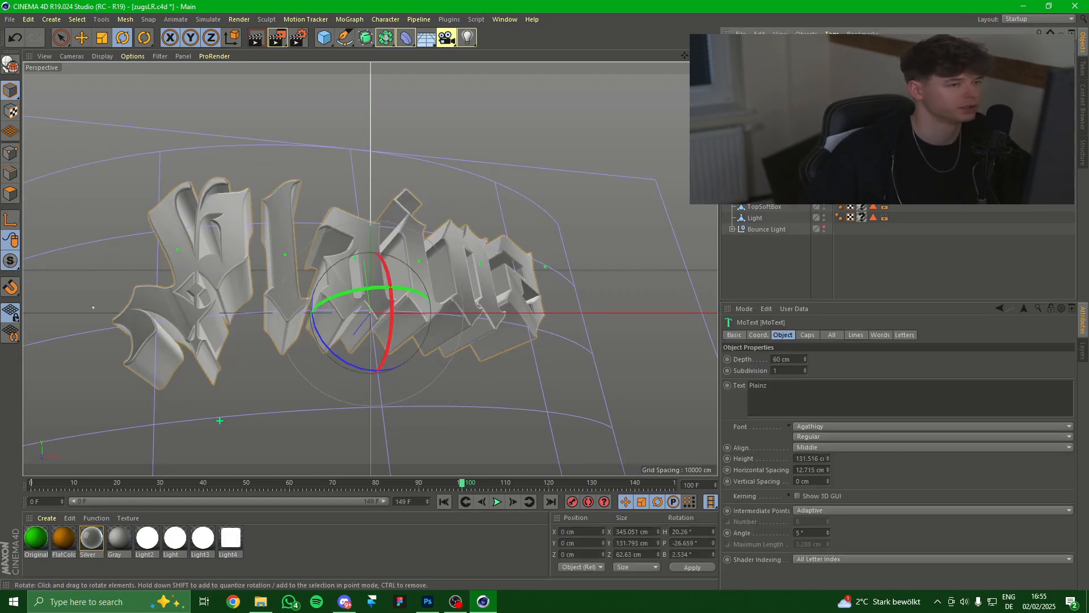
click(125, 37)
drag(390, 318, 421, 302)
key(ctrl+z)
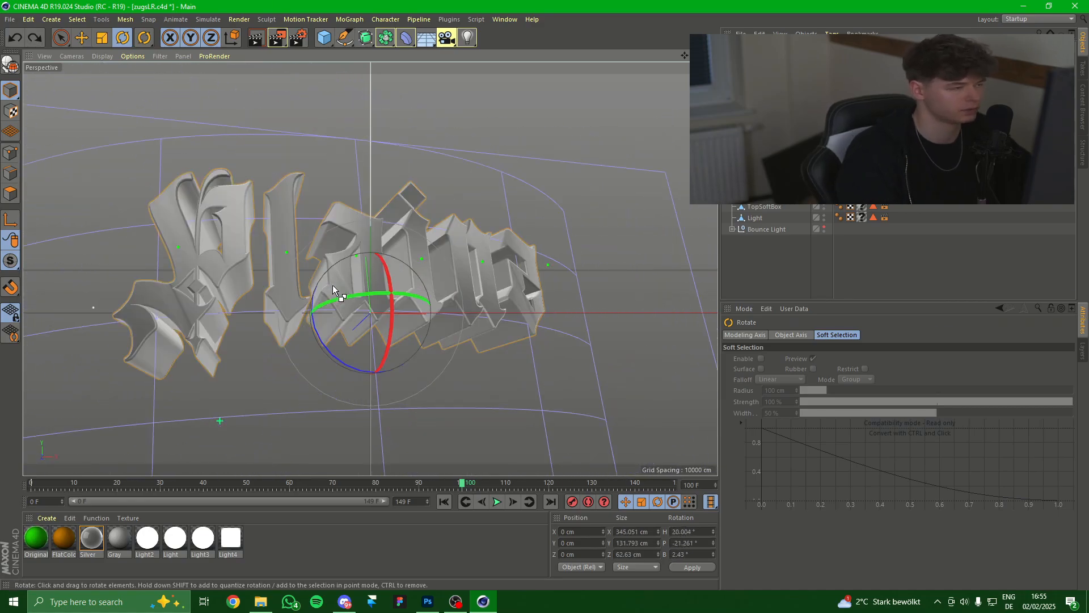
drag(390, 288, 391, 283)
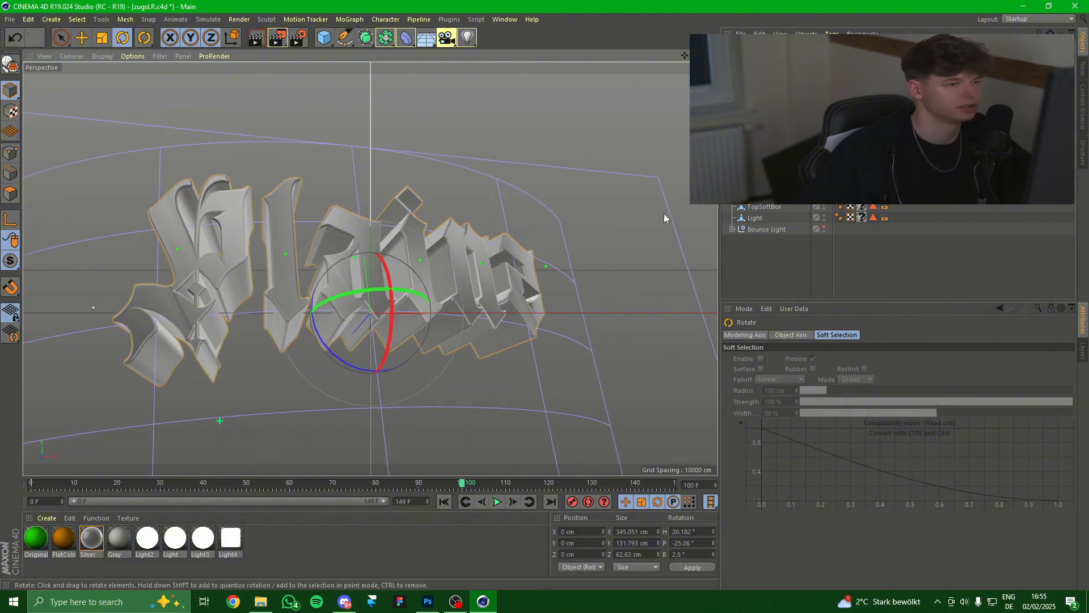
Set the font to Blackadder ITC and tighten horizontal spacing to 0.715 cm.
click(758, 48)
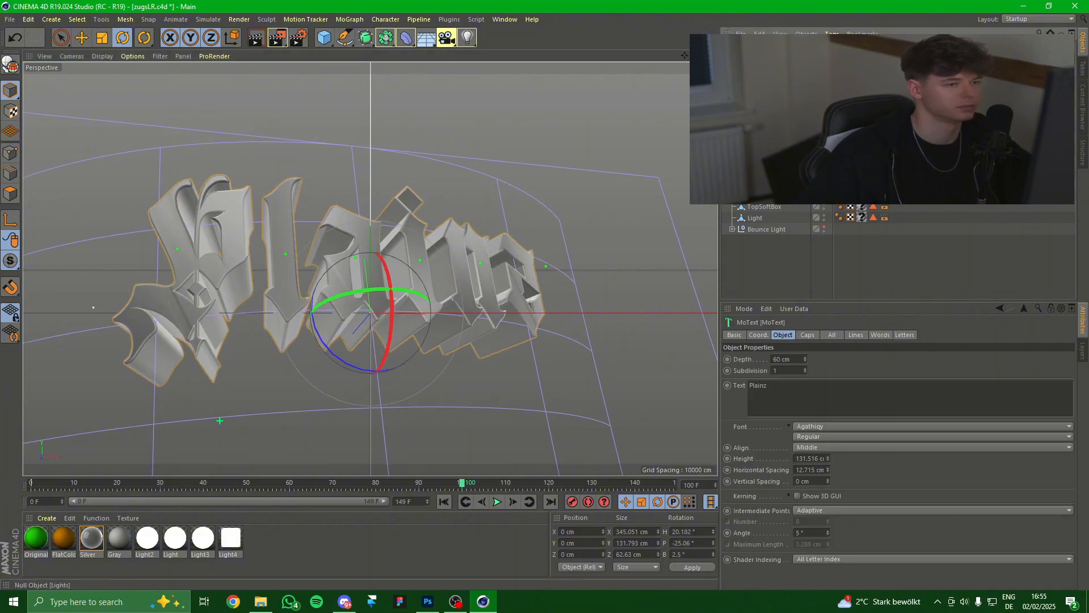
click(846, 428)
click(785, 419)
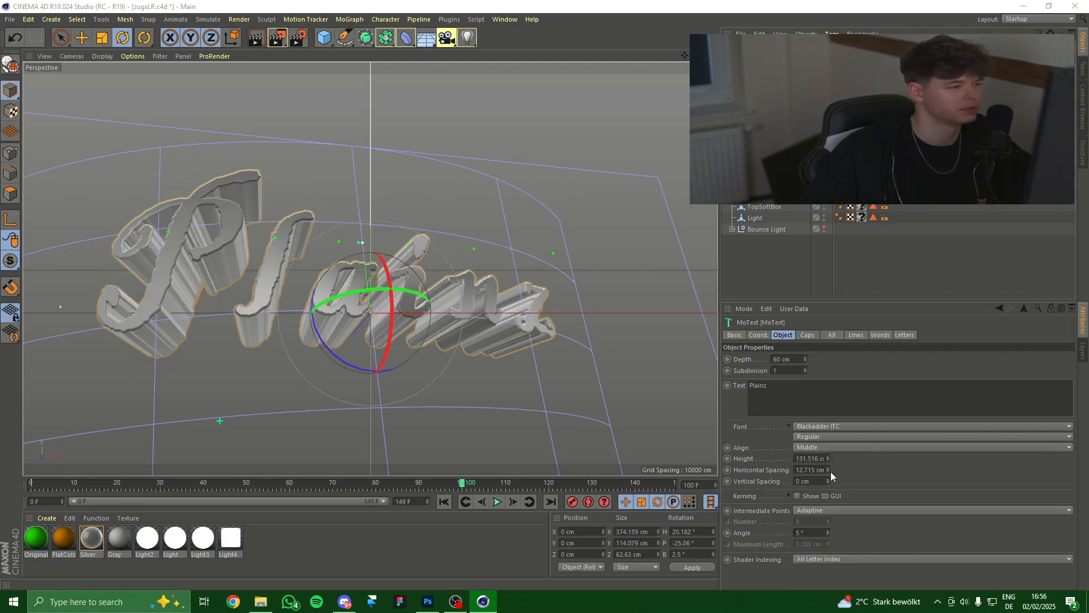
drag(831, 471, 831, 482)
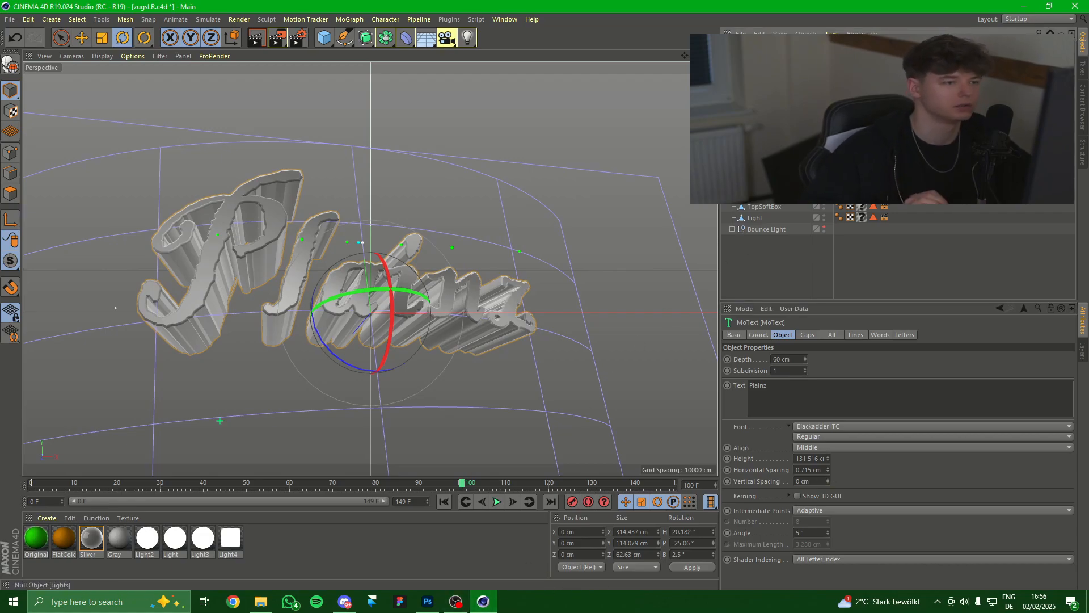
Make the text editable, then tilt and reposition the letters l and a.
key(c)
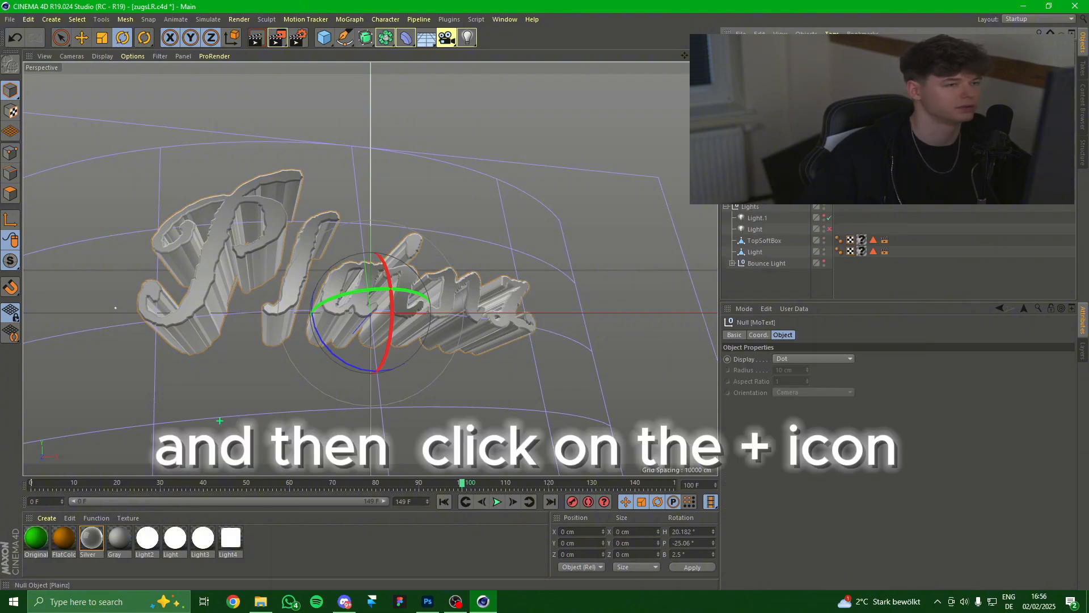
click(742, 184)
click(774, 206)
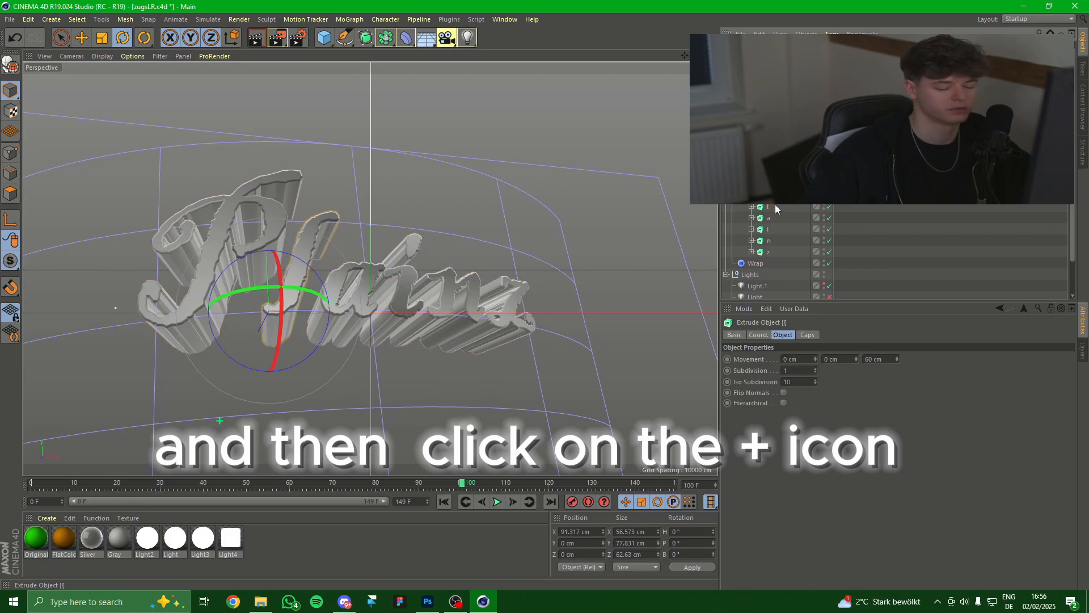
drag(276, 346, 266, 270)
key(e)
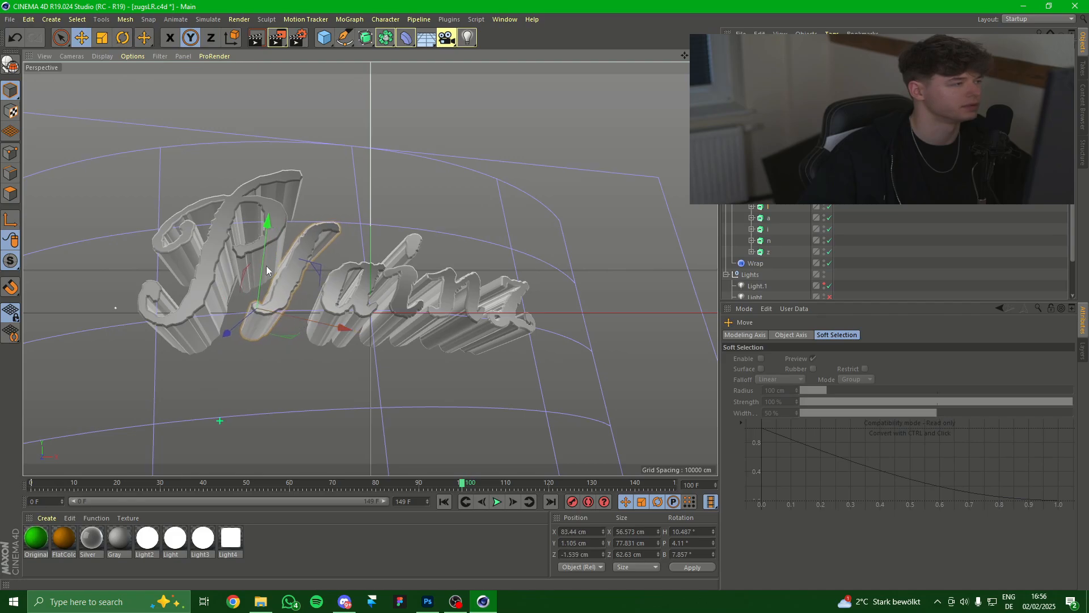
click(767, 217)
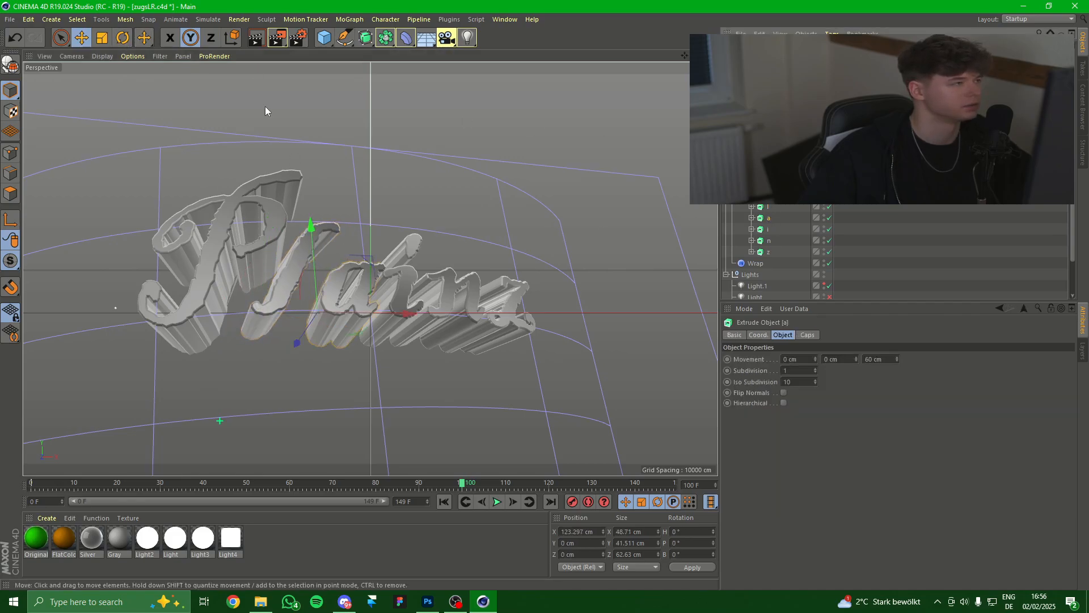
click(123, 38)
mouse_move(332, 292)
mouse_down()
mouse_move(350, 301)
mouse_move(332, 310)
mouse_up()
click(82, 38)
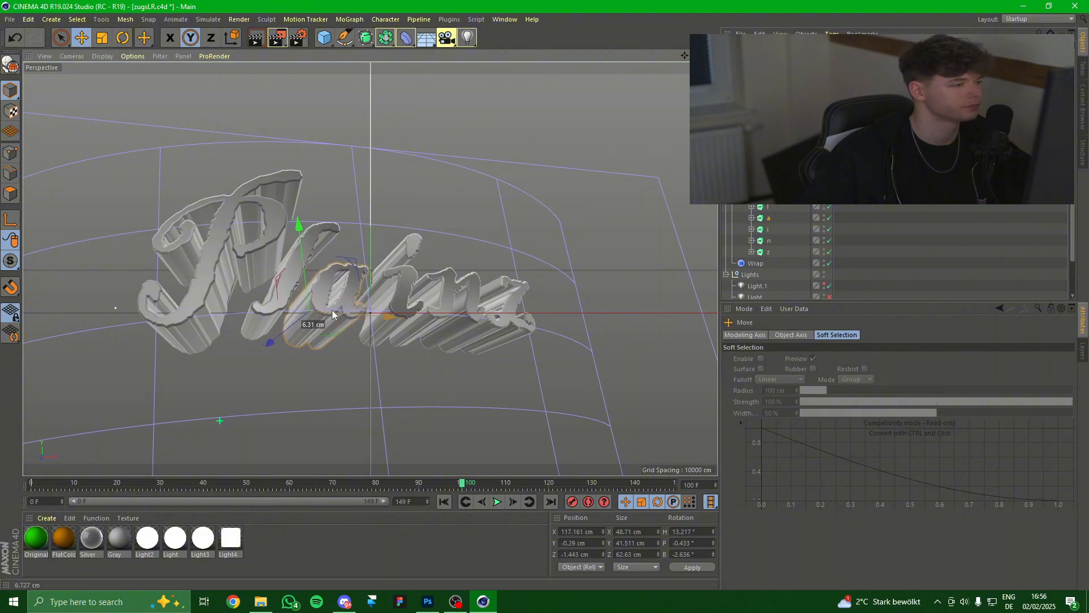
Rotate and shift the letters i and n for a staggered look.
click(768, 229)
click(123, 38)
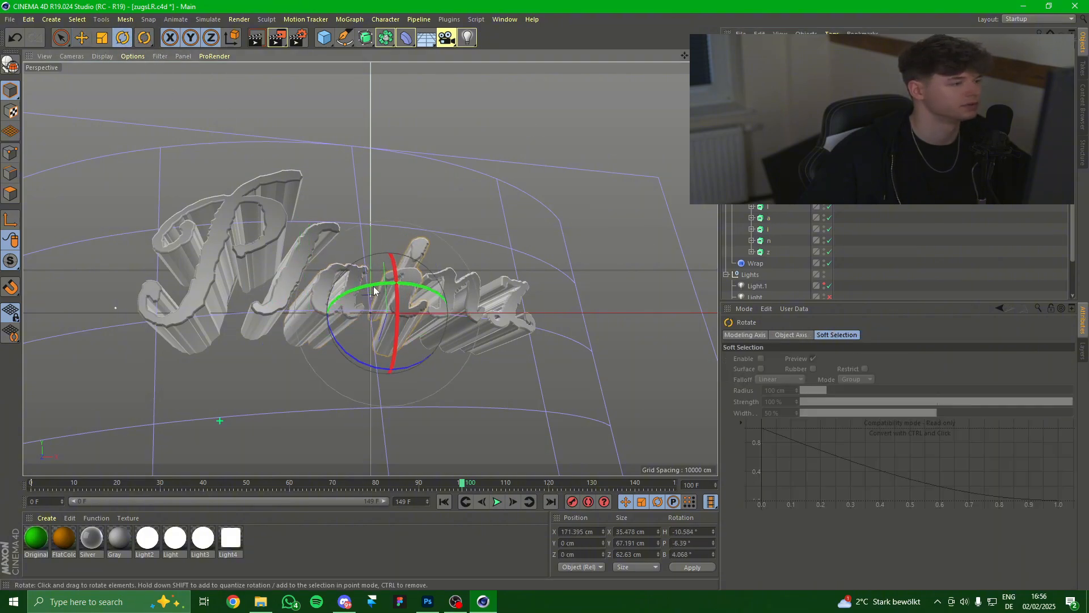
drag(374, 287, 413, 312)
click(81, 38)
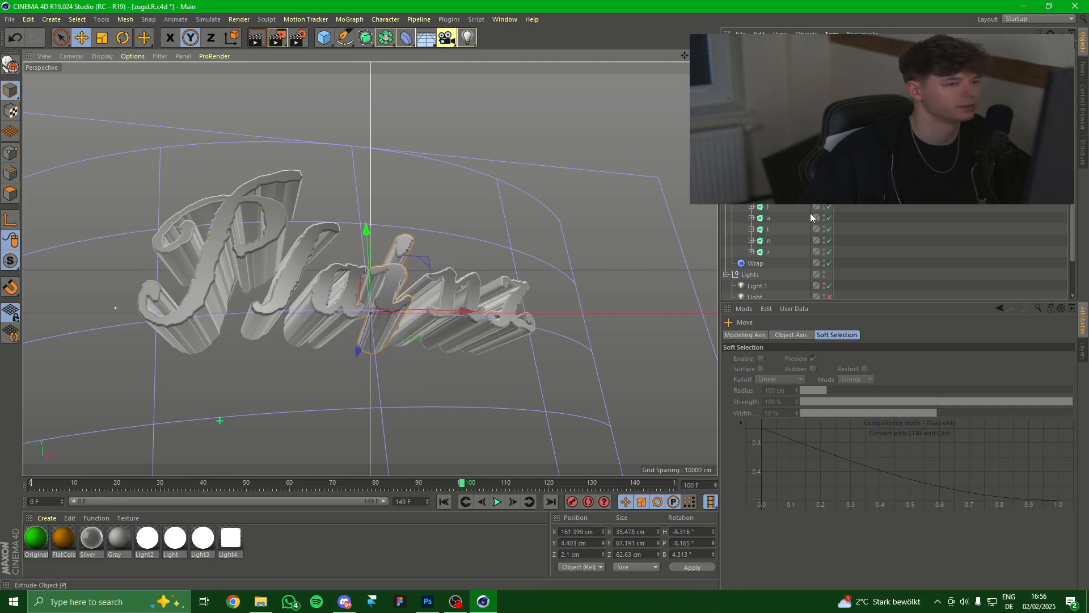
click(769, 241)
click(122, 38)
drag(393, 347, 470, 308)
click(82, 38)
Rotate the letter z and shift it left toward the n.
click(729, 250)
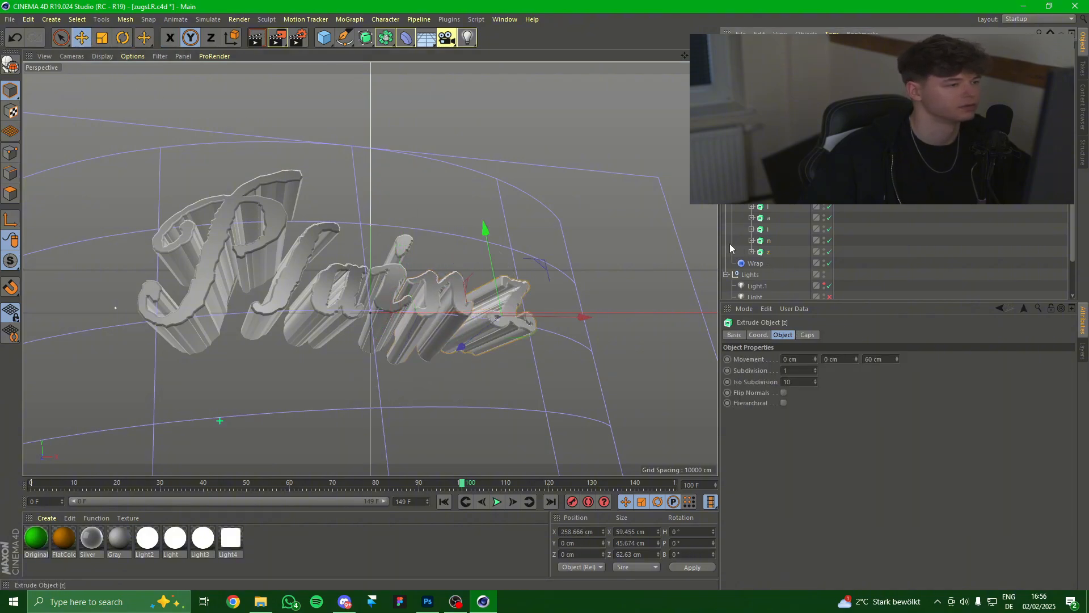
key(r)
drag(508, 311, 509, 340)
click(82, 38)
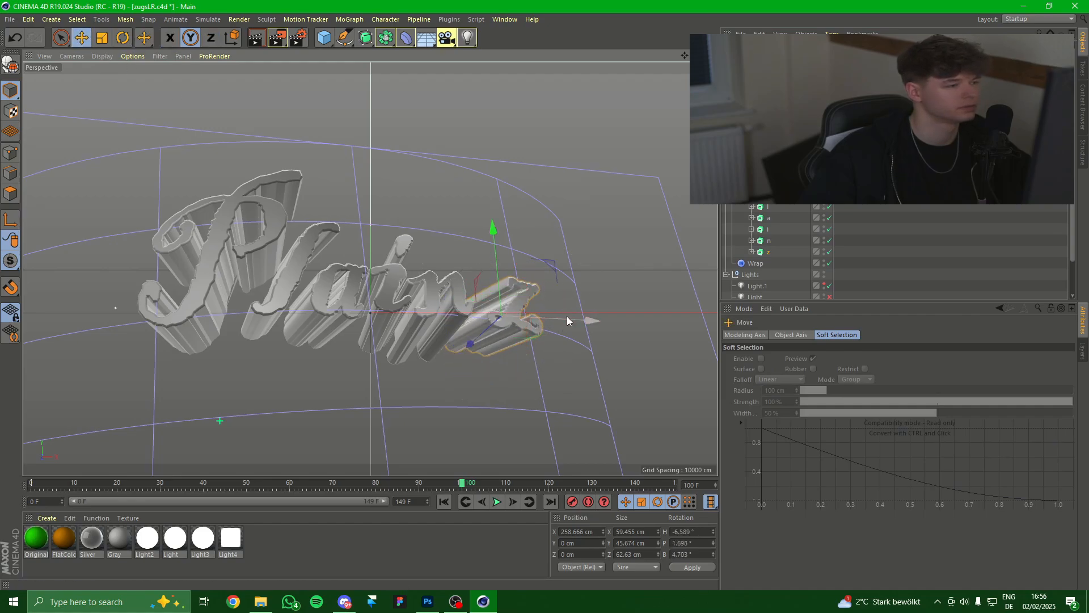
drag(567, 316, 549, 321)
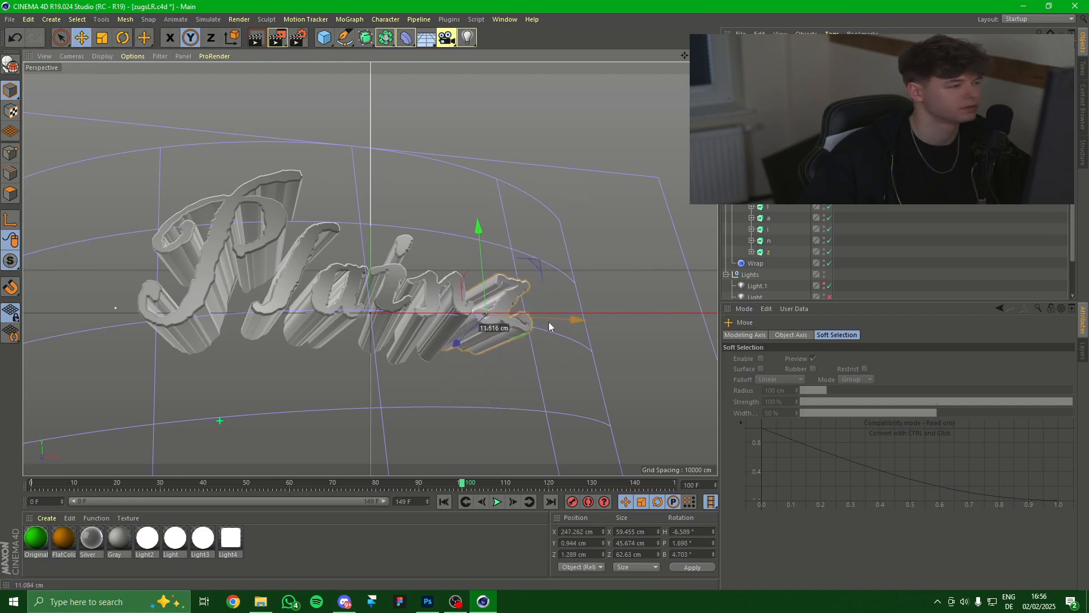
click(567, 227)
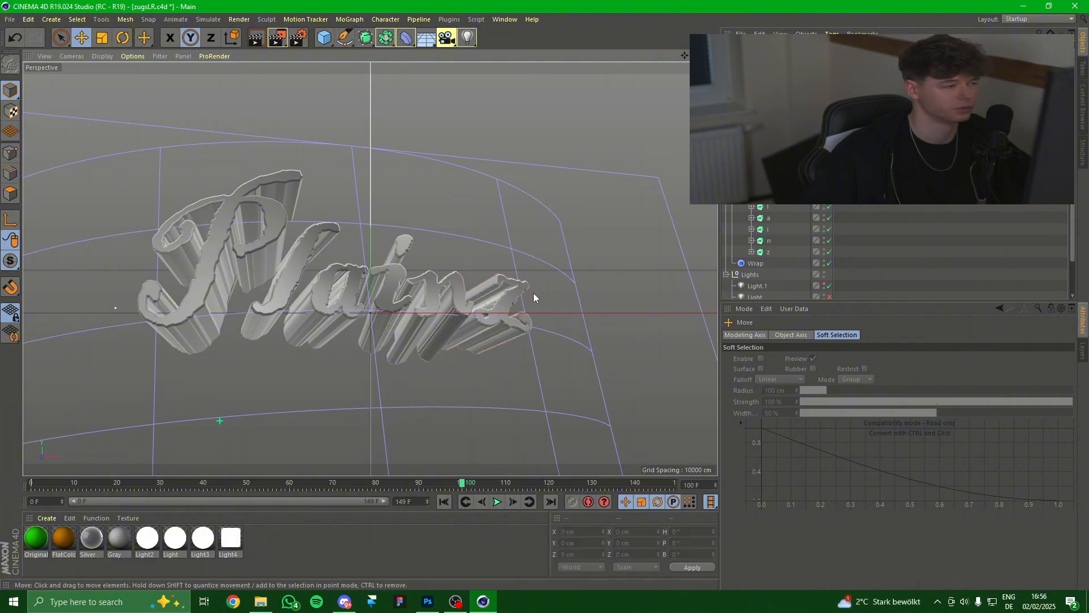
Render to the Picture Viewer and save the image to the Desktop as '3d33d'.
click(242, 19)
click(272, 73)
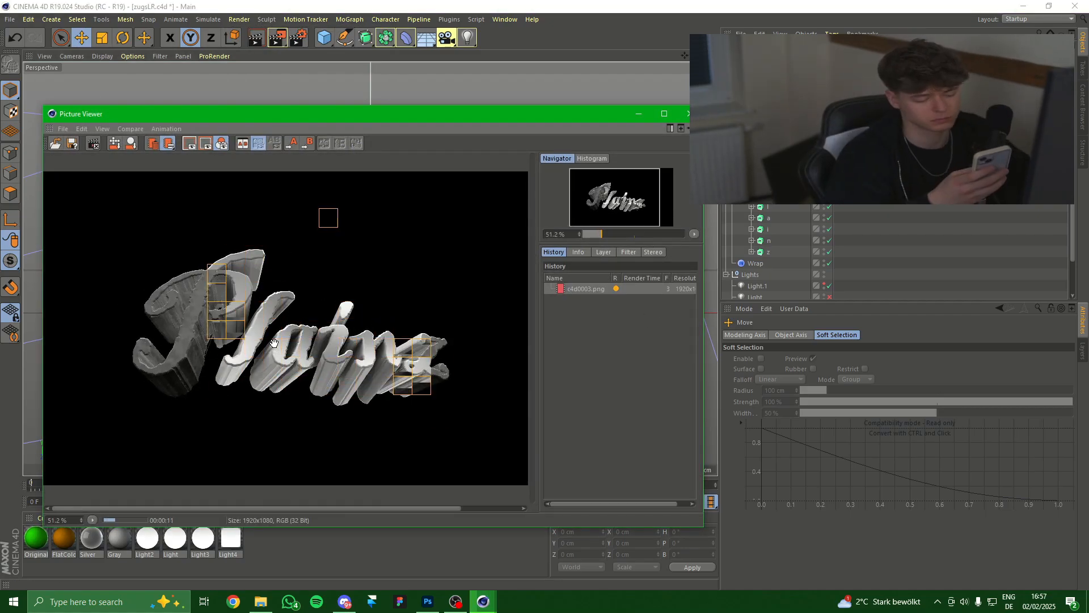
click(72, 143)
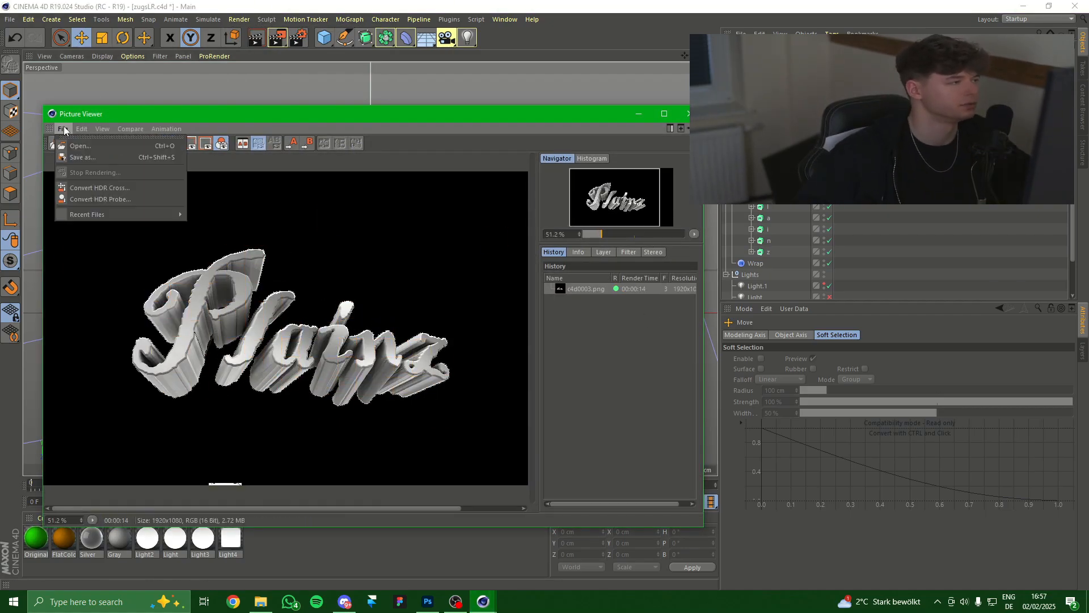
click(82, 156)
click(72, 302)
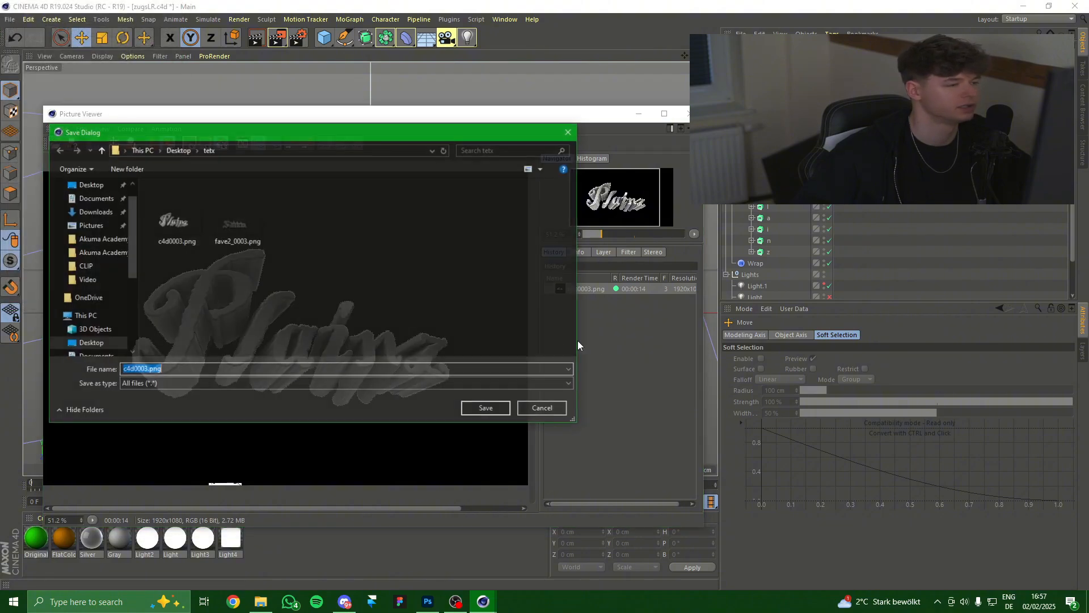
click(90, 343)
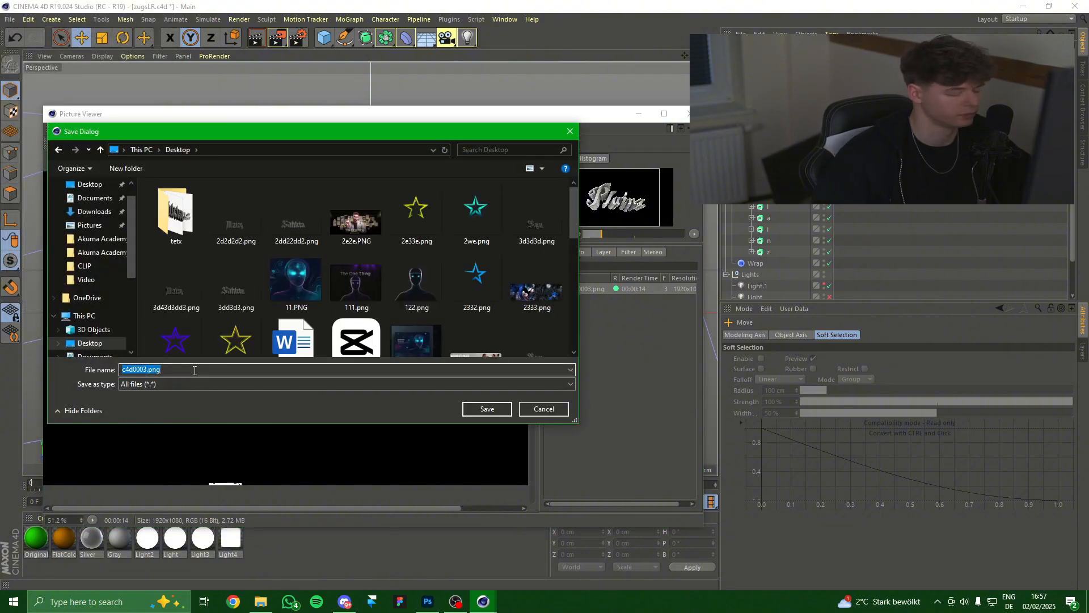
text(3d33dd3d33dd3d3)
click(488, 409)
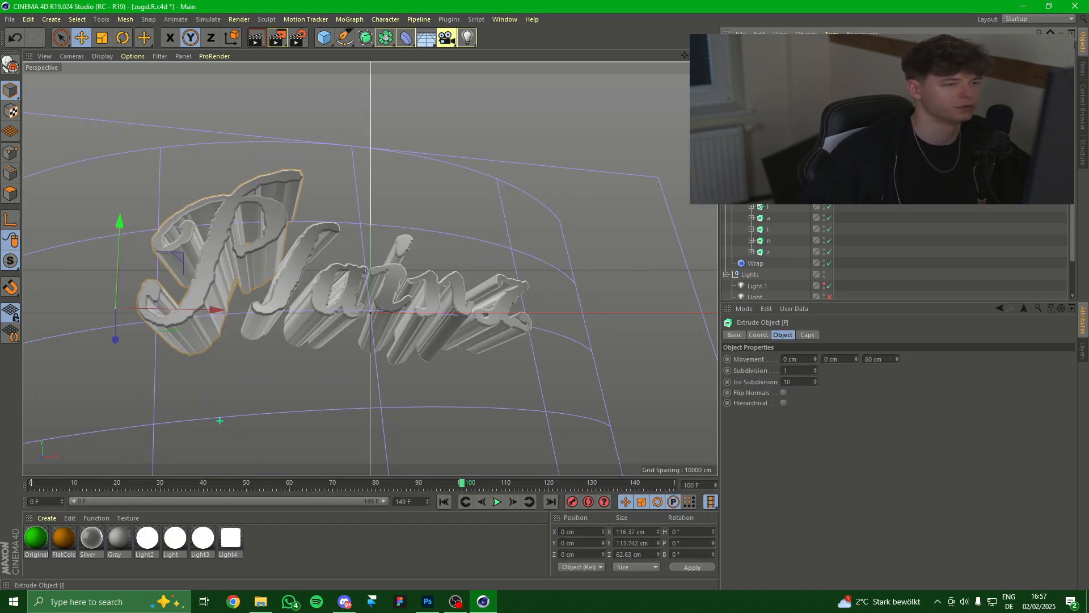
Set the extrusion depth of letters P, l and a to 0 cm.
double_click(868, 359)
text(0)
key(Return)
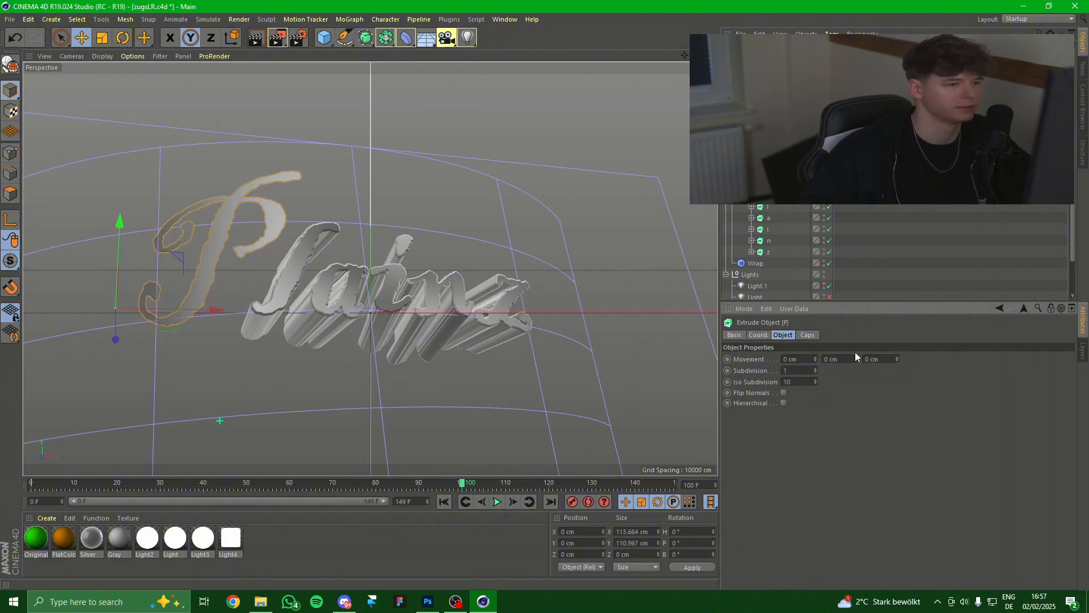
click(768, 208)
double_click(868, 358)
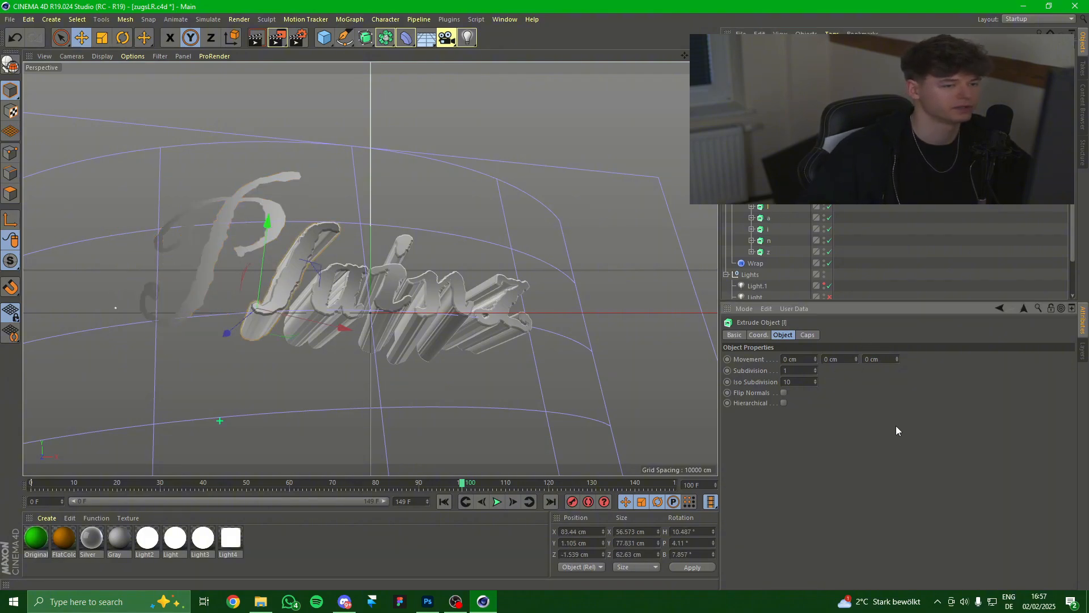
click(769, 218)
double_click(868, 358)
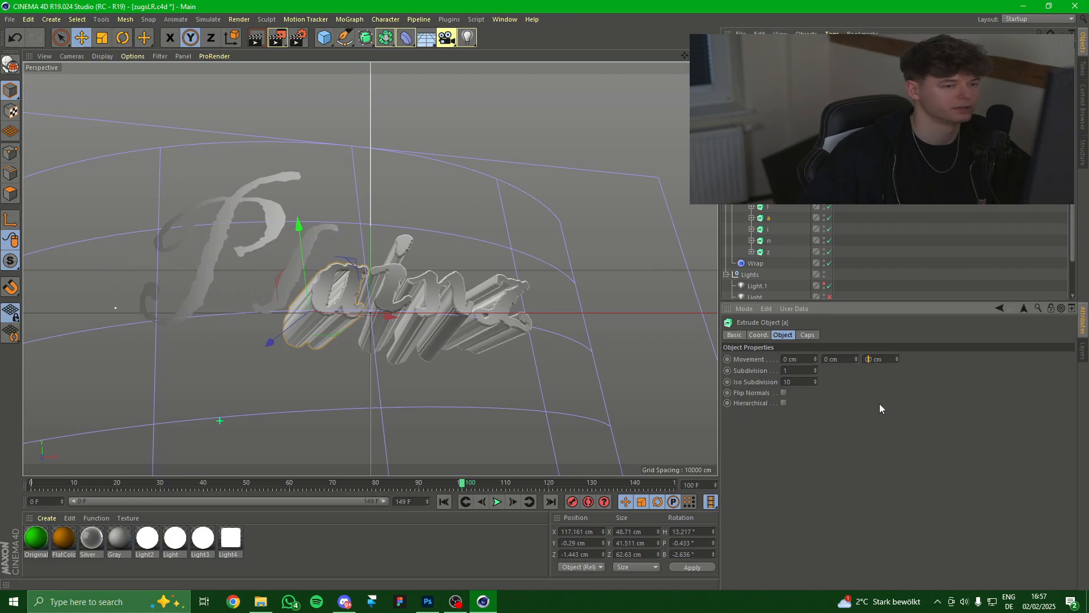
text(0)
key(Return)
Set the i and n extrusion depths to 0 cm and select the letter z.
click(768, 229)
double_click(871, 359)
text(0)
key(Return)
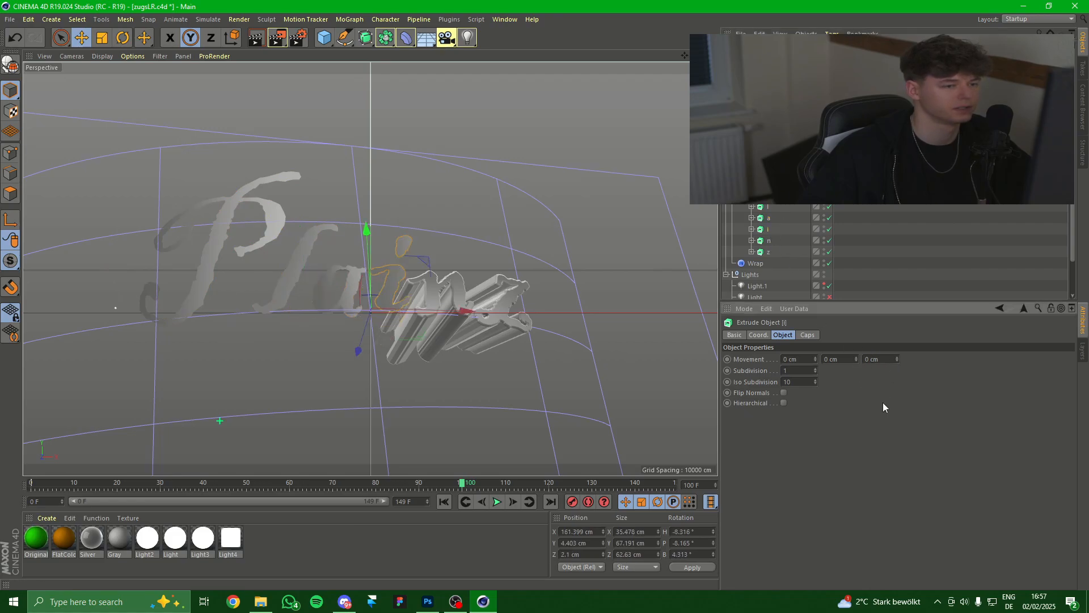
click(769, 242)
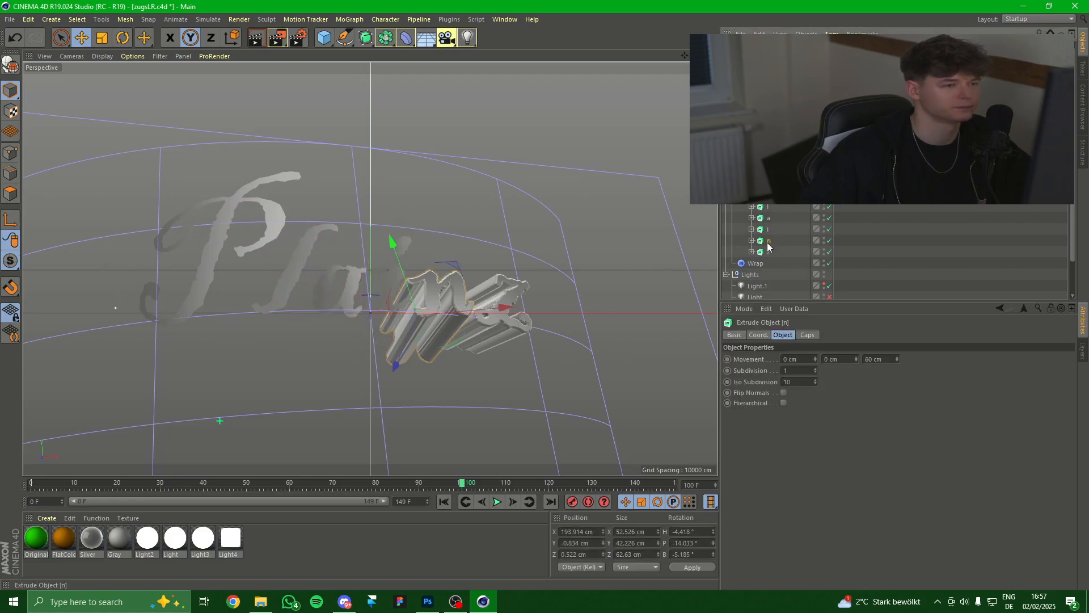
double_click(872, 359)
text(0)
key(Return)
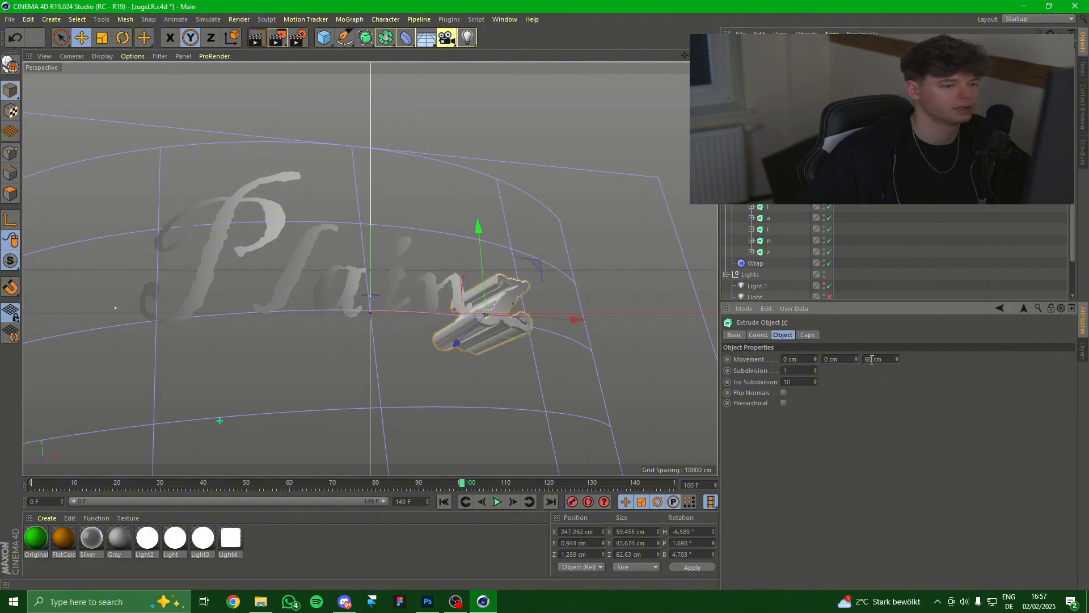
click(508, 284)
Re-render the flattened text, overwriting the previous render.
click(239, 19)
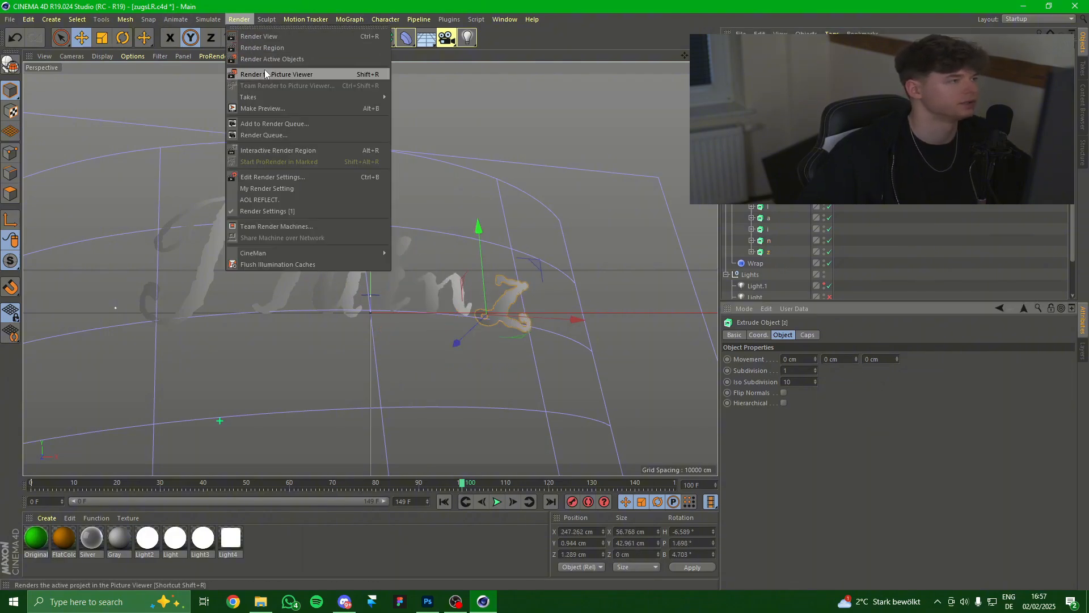
click(264, 71)
click(564, 341)
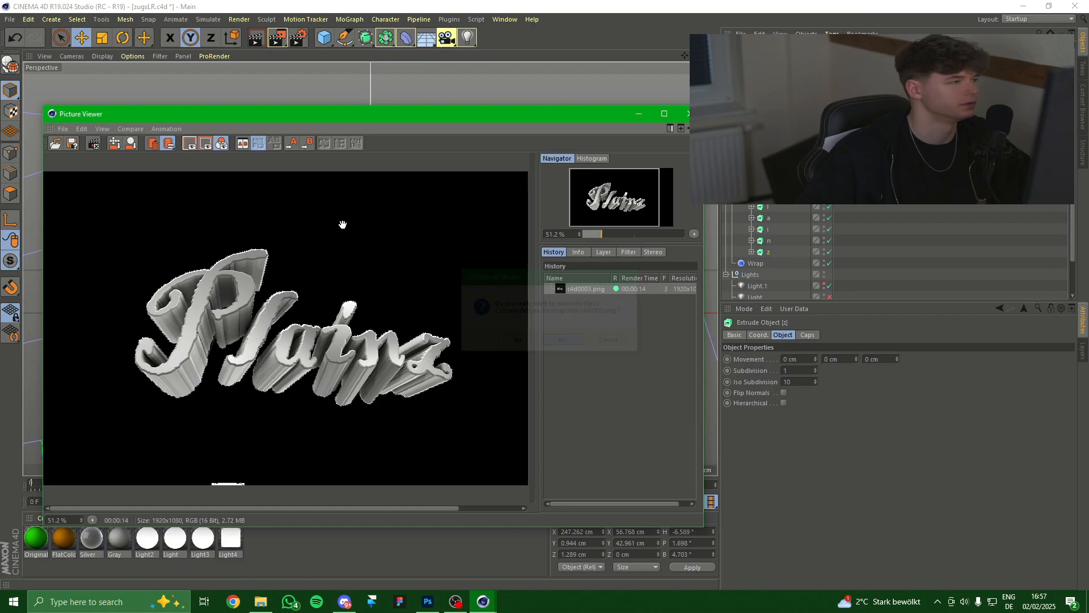
Save the render to the Desktop as '3d3d33d3d', close the Picture Viewer and quit Cinema 4D.
click(64, 131)
click(83, 161)
click(74, 304)
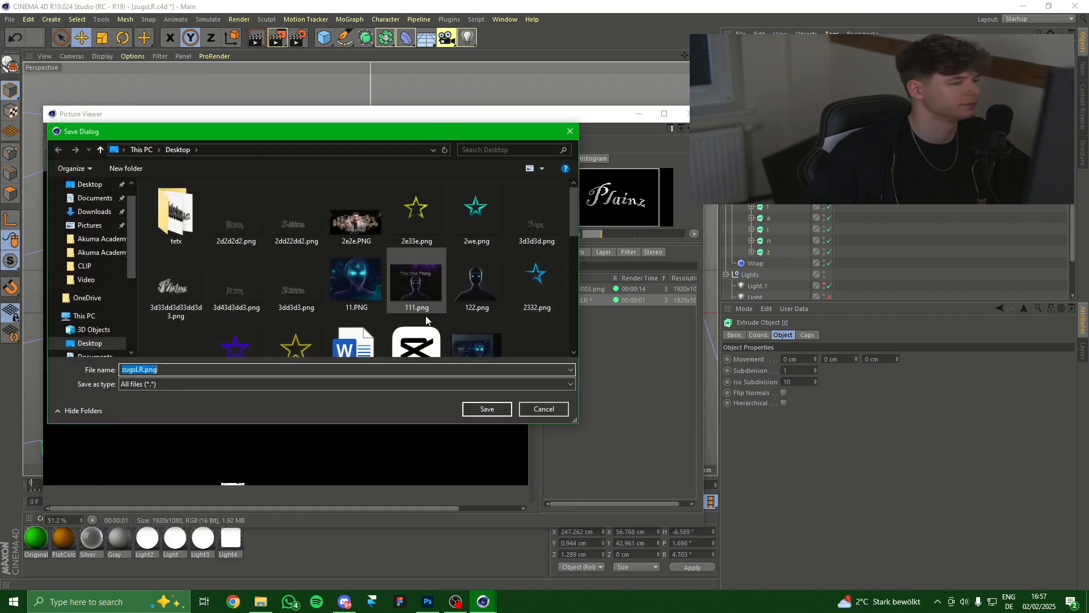
text(3d3d33d3d)
click(487, 407)
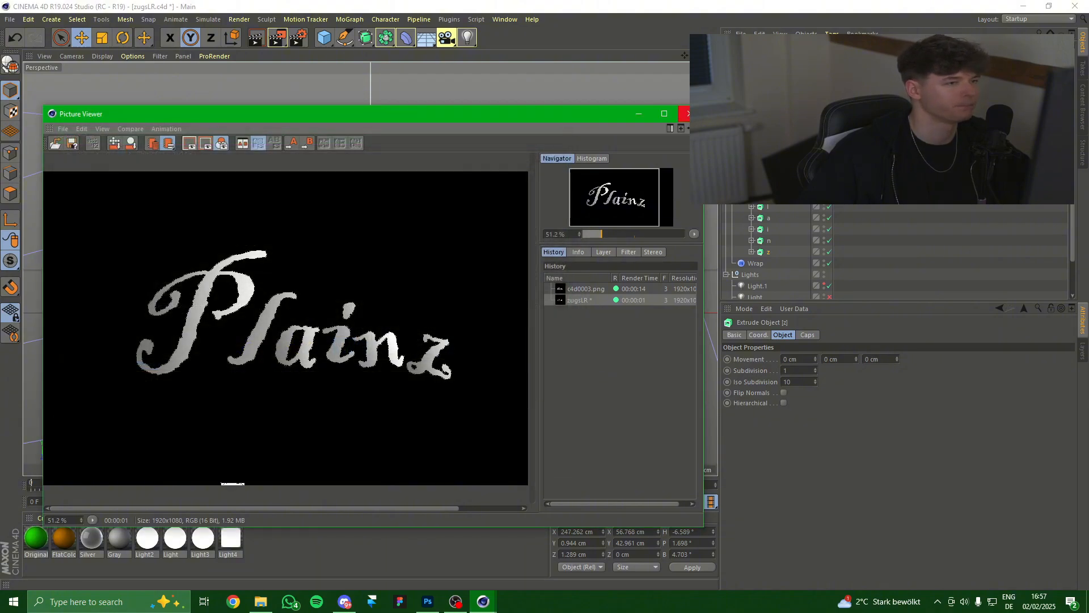
click(687, 113)
click(1075, 6)
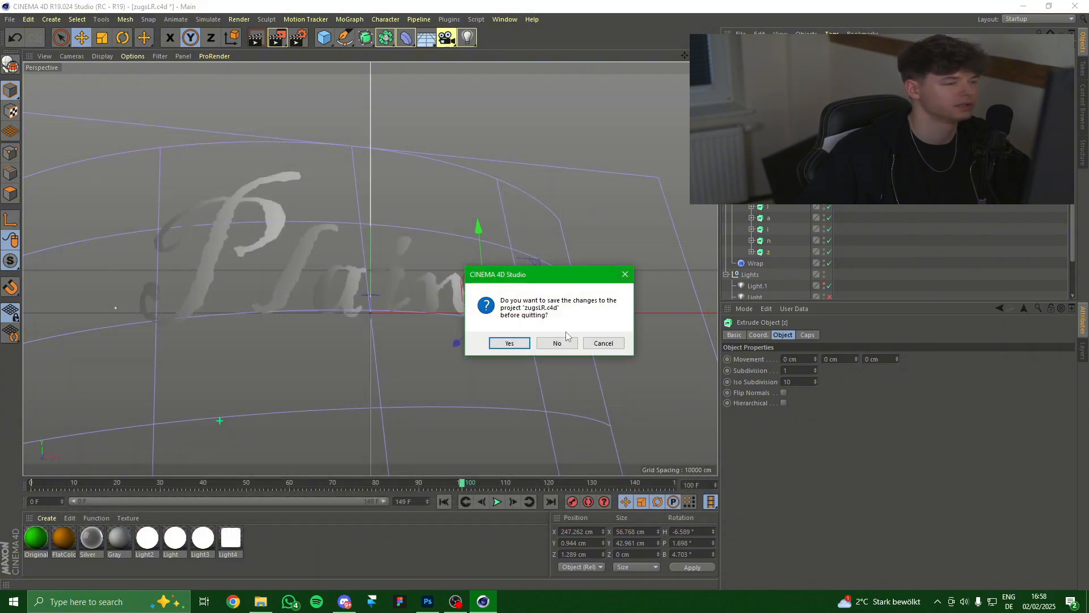
Quit Cinema 4D without saving and create a new 3000×1000 px Photoshop document.
click(564, 345)
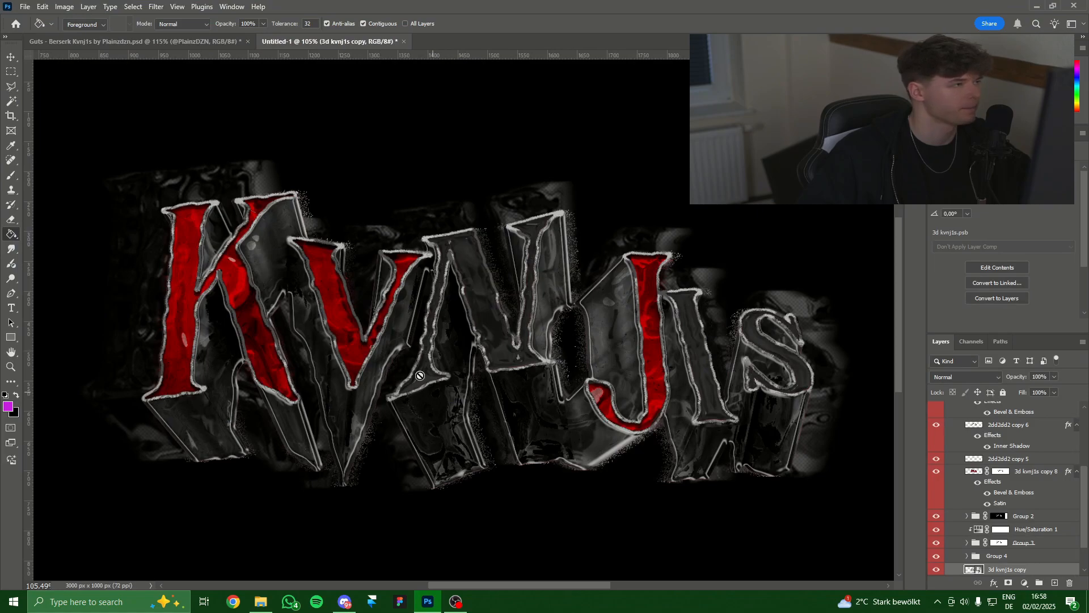
click(25, 6)
click(29, 17)
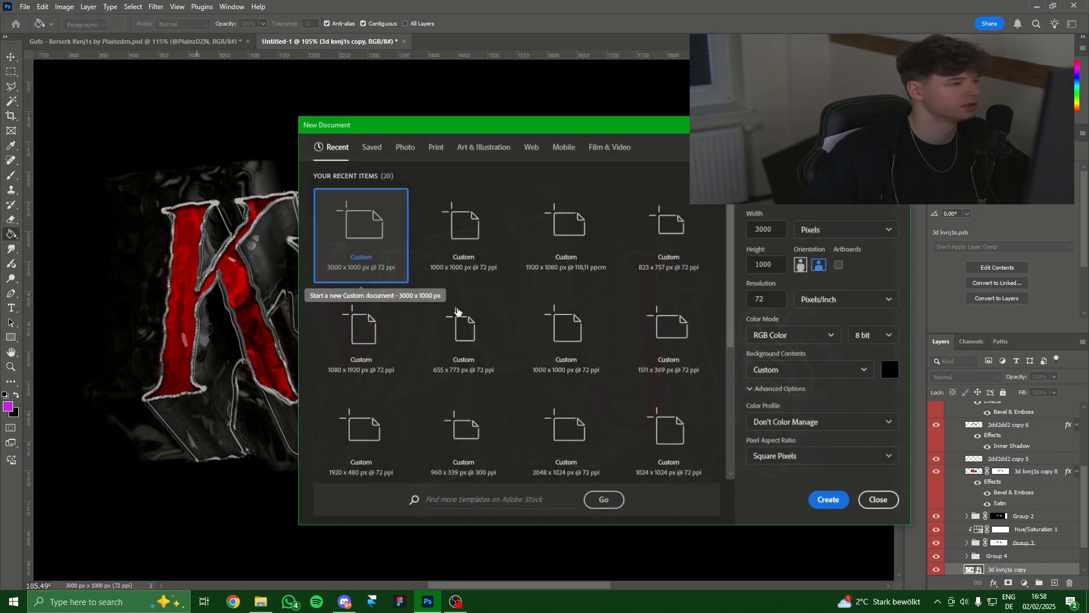
double_click(363, 233)
Drag both Plainz renders from the Desktop onto the canvas.
click(260, 601)
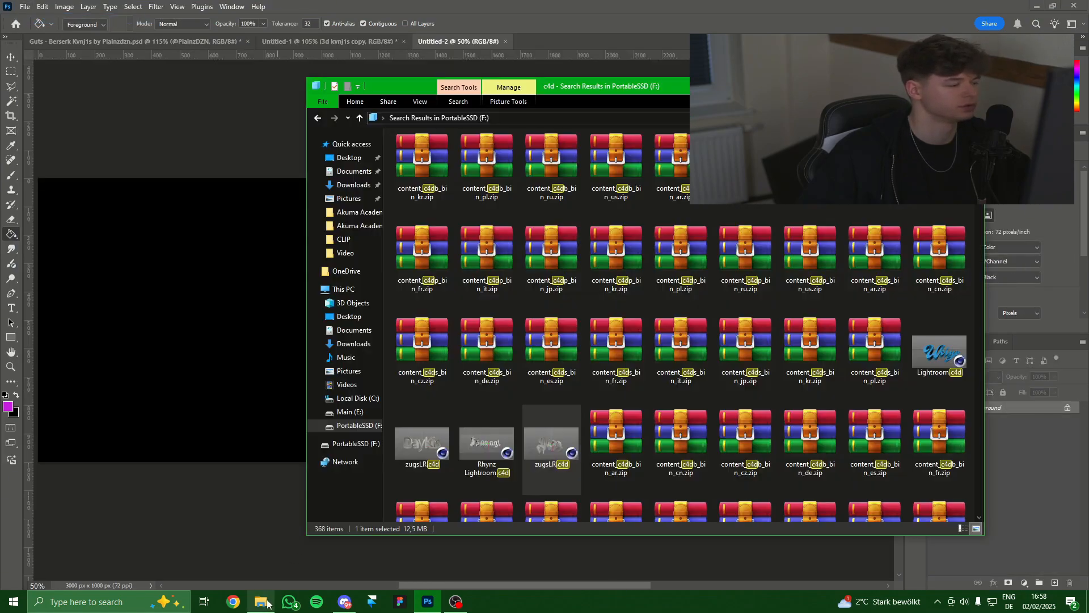
click(347, 316)
drag(745, 164, 227, 272)
click(562, 24)
click(261, 601)
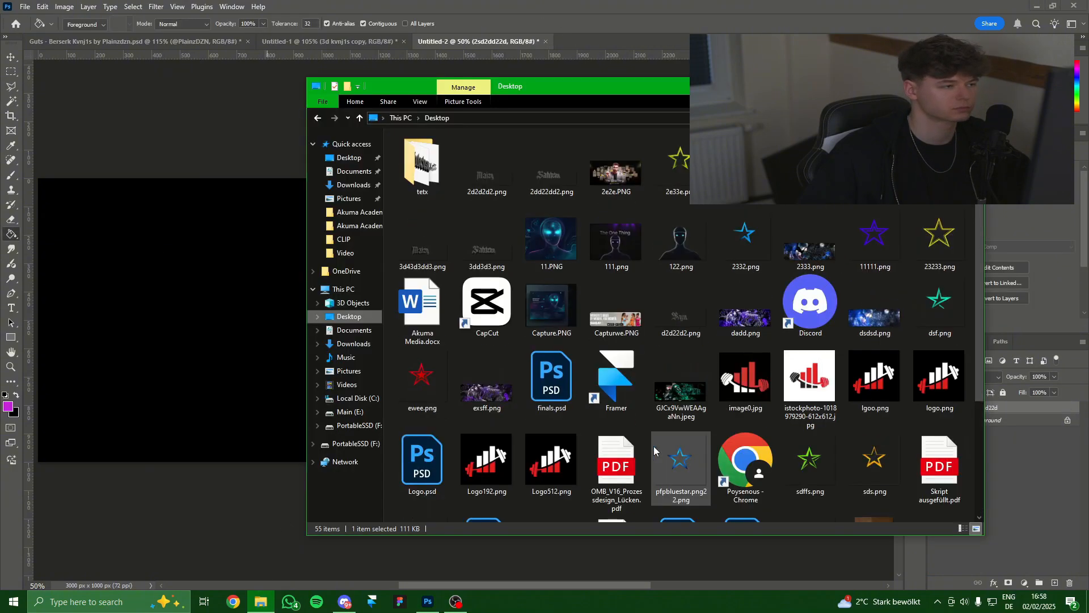
drag(746, 164, 227, 272)
click(563, 26)
Reorder the two render layers and group them as 'name'.
drag(994, 408, 996, 424)
shift+click(996, 410)
click(1039, 583)
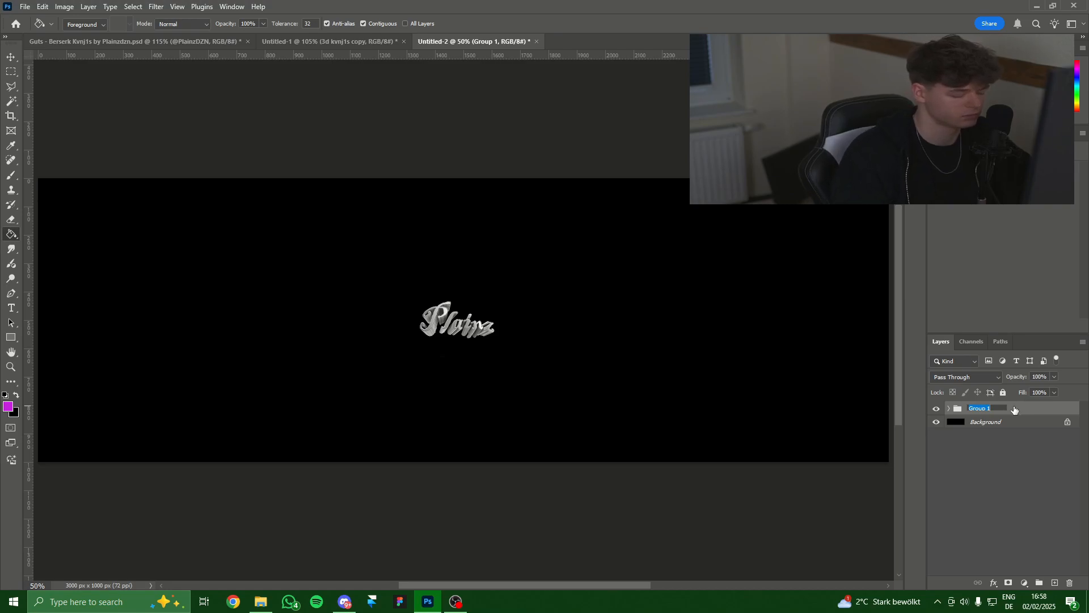
key(Return)
Scale the Plainz artwork up to span most of the canvas.
key(ctrl+t)
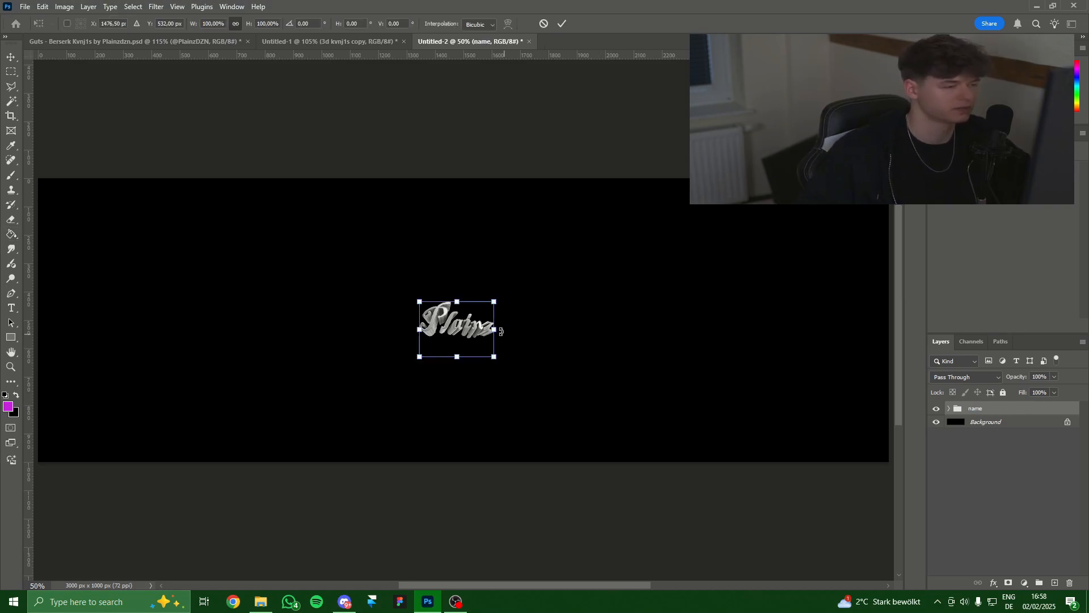
drag(497, 330, 626, 363)
click(562, 25)
Duplicate the 'name' group and hide the original.
key(g)
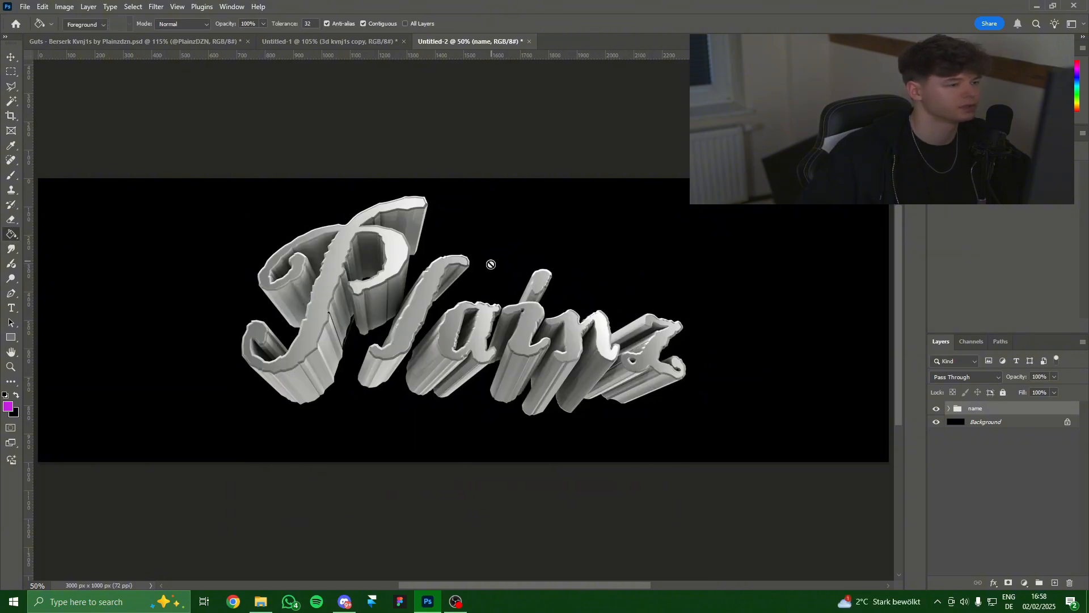
key(ctrl+j)
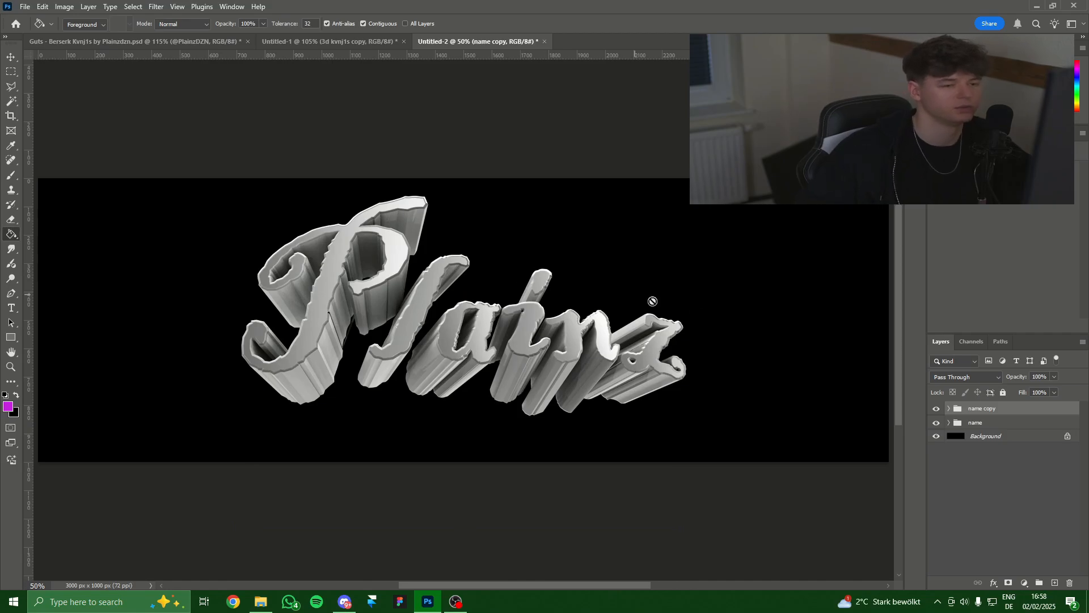
click(936, 423)
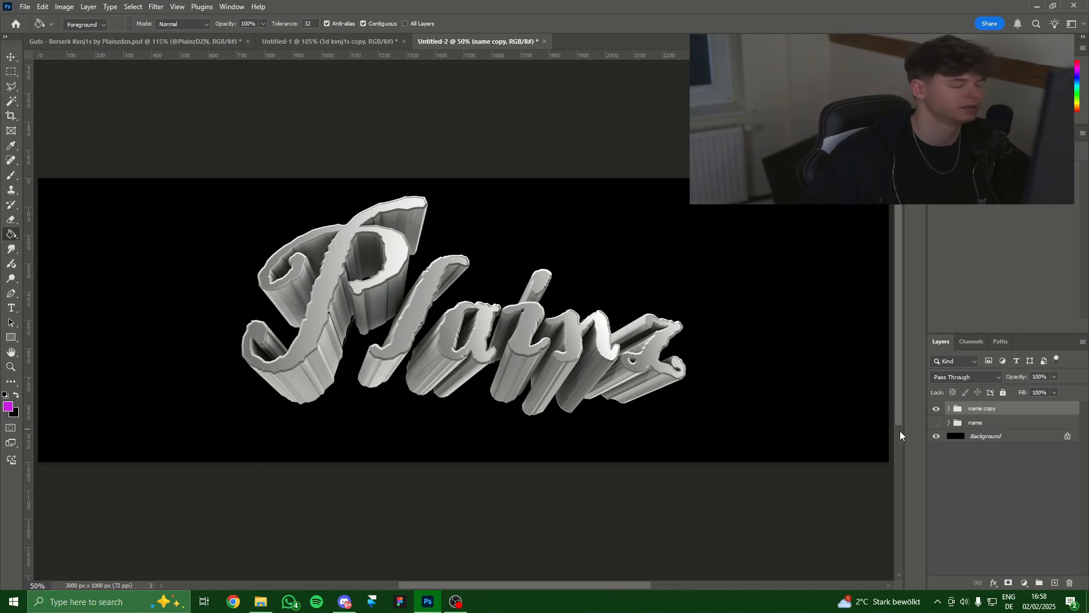
scroll(534, 322, up, 1)
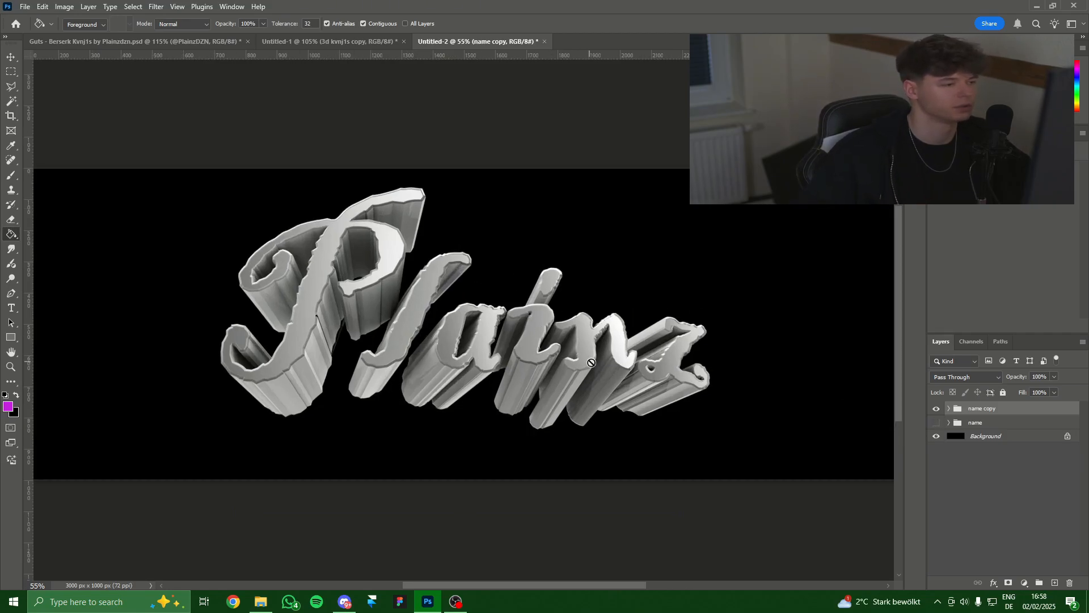
scroll(591, 361, up, 1)
scroll(553, 346, up, 6)
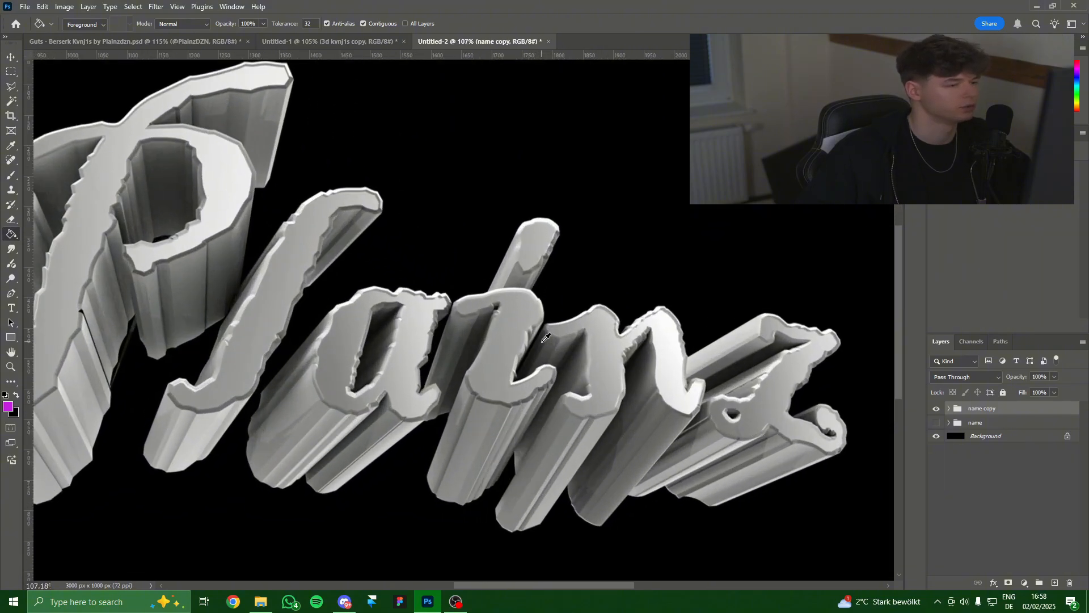
scroll(552, 347, down, 8)
scroll(545, 347, up, 1)
scroll(651, 375, up, 2)
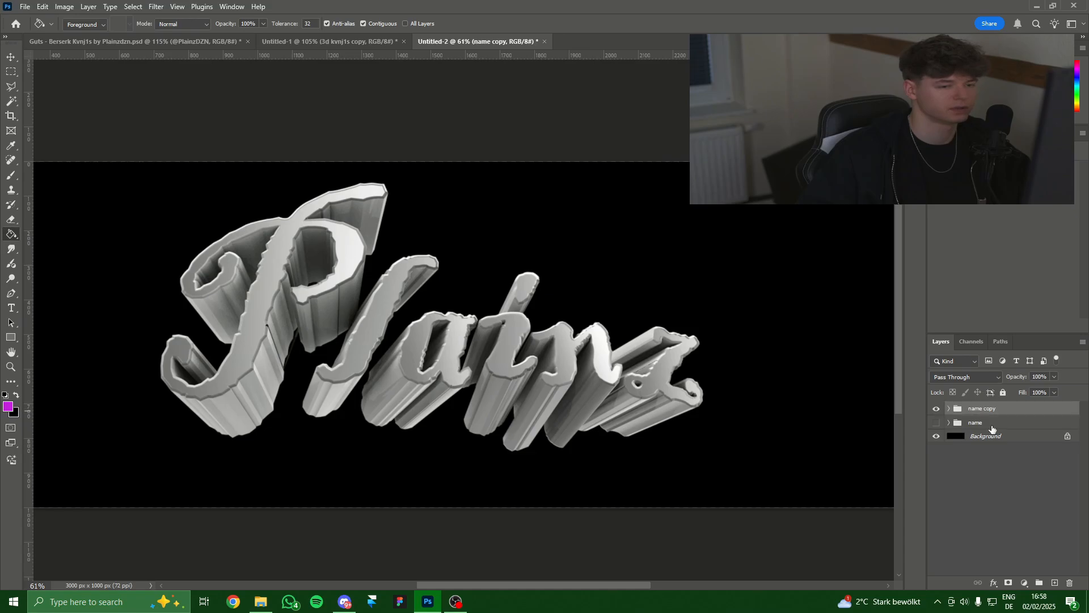
Inside 'name copy', duplicate the 3d33dd3d33dd3d3 layer and reselect the 2sd2dd22d copy.
click(947, 408)
click(989, 423)
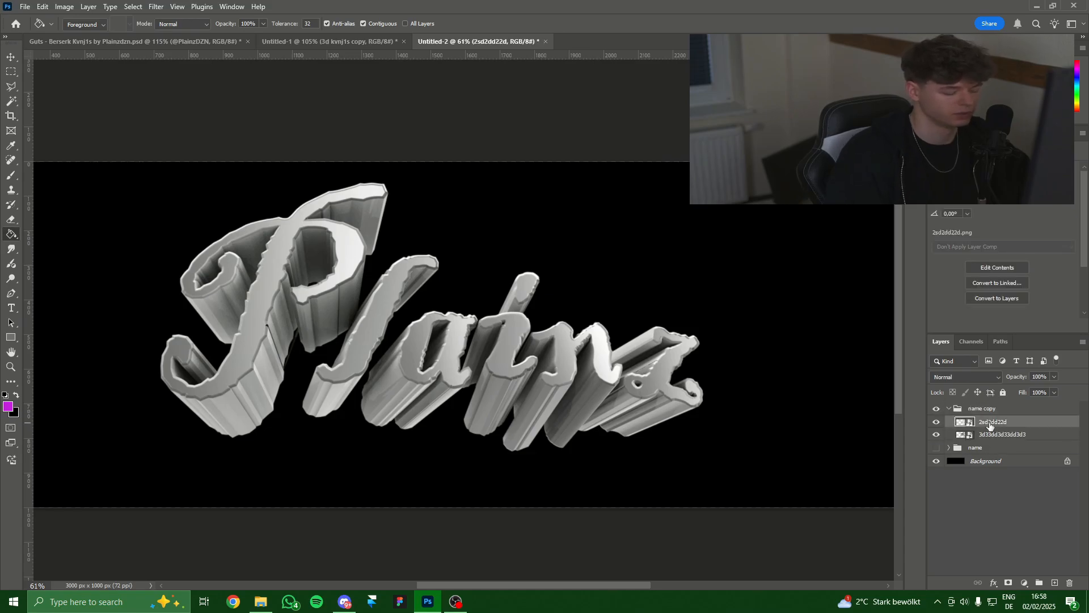
click(1025, 448)
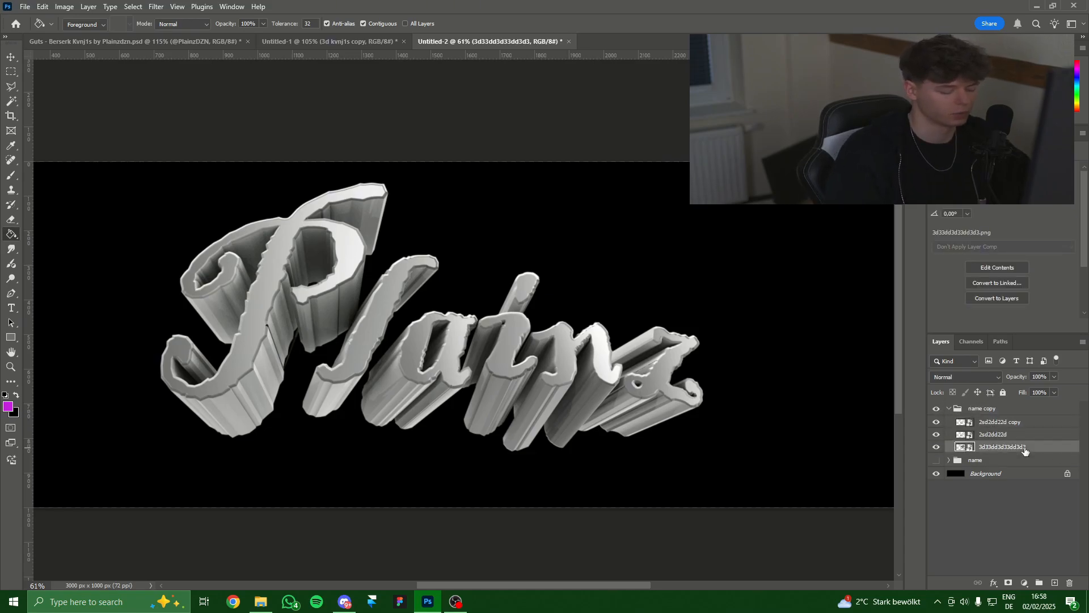
key(ctrl+j)
click(1008, 422)
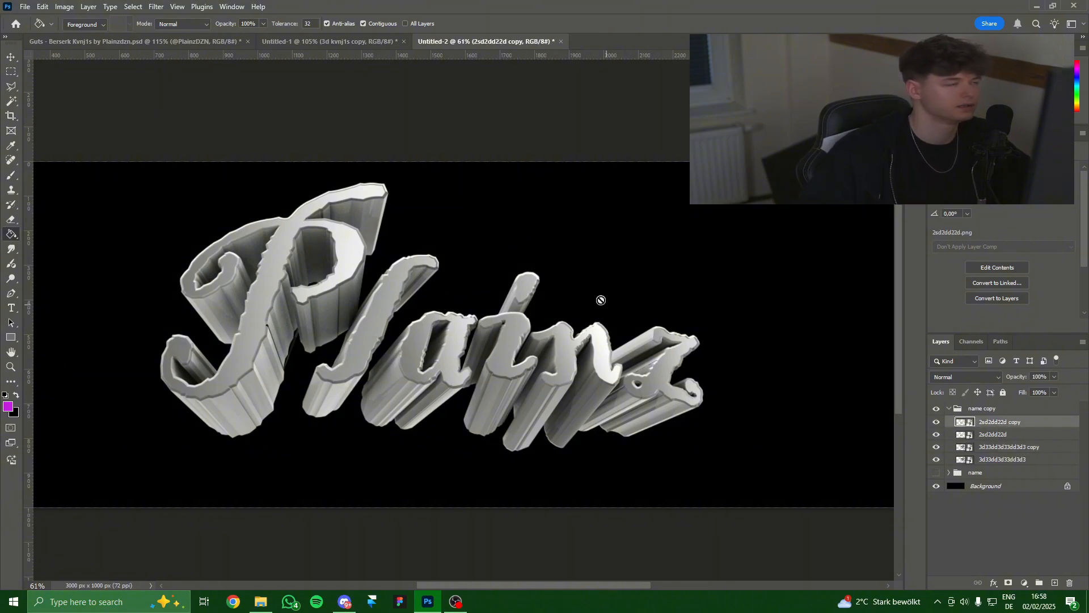
click(159, 8)
Apply Eye Candy 7 Liquid 'Strong, Flame' chrome to the 2sd2dd22d copy layer.
mouse_move(222, 262)
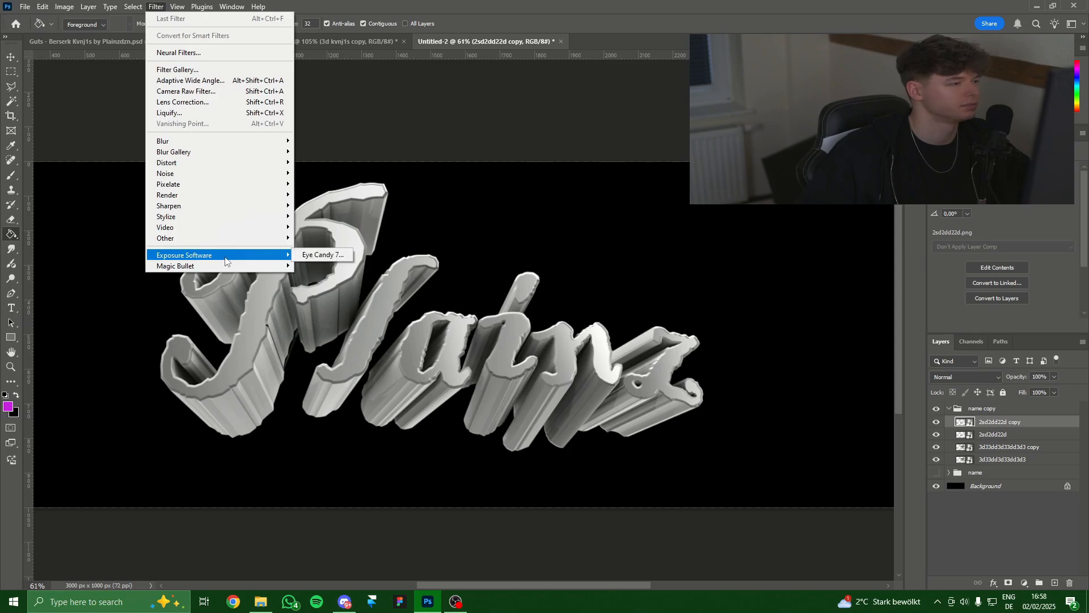
click(324, 256)
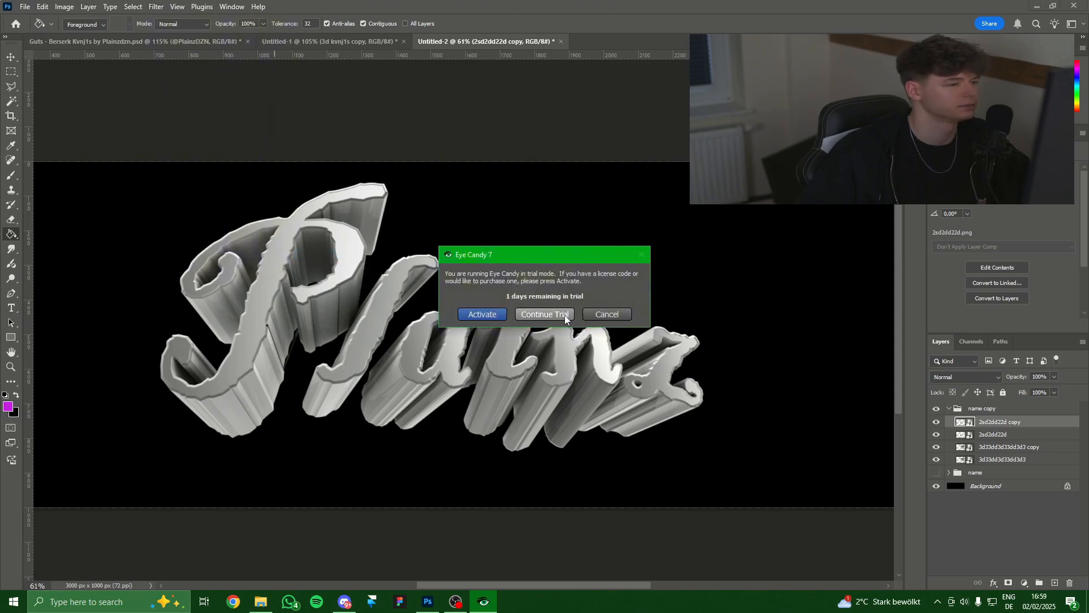
click(565, 316)
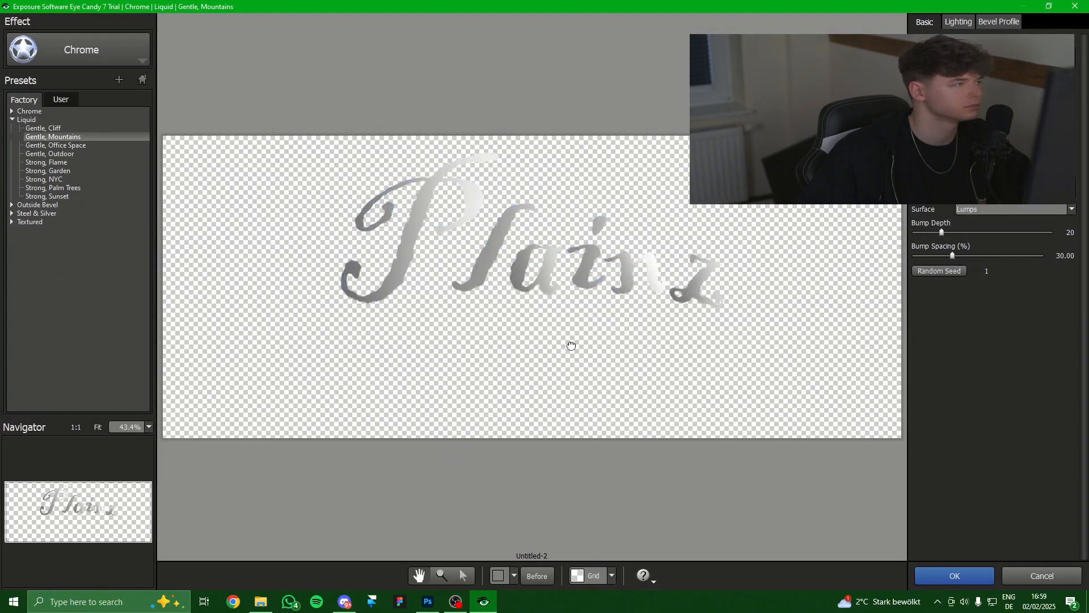
click(54, 162)
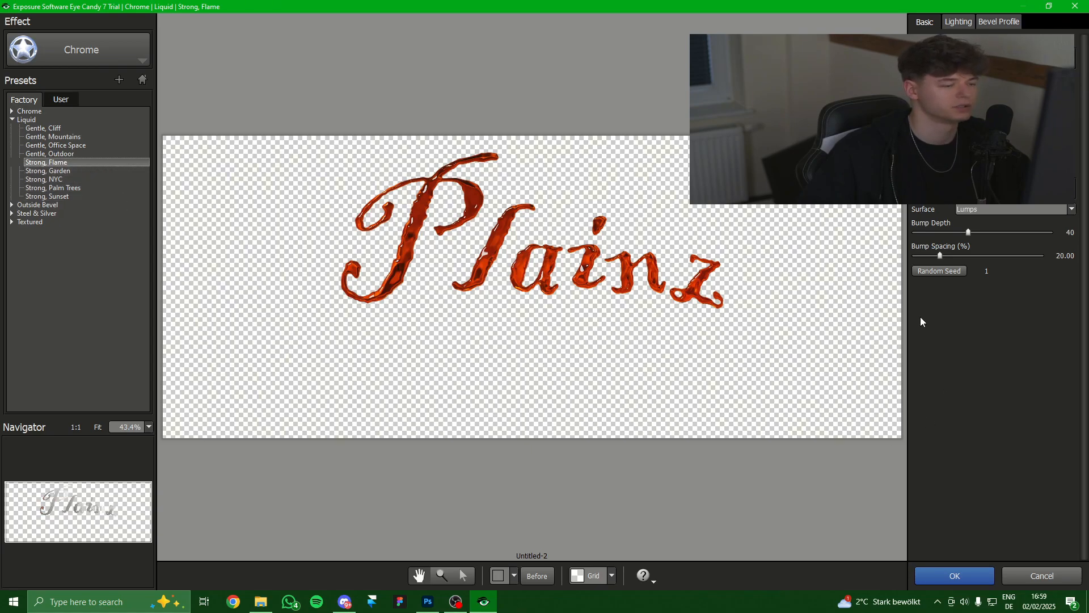
click(962, 577)
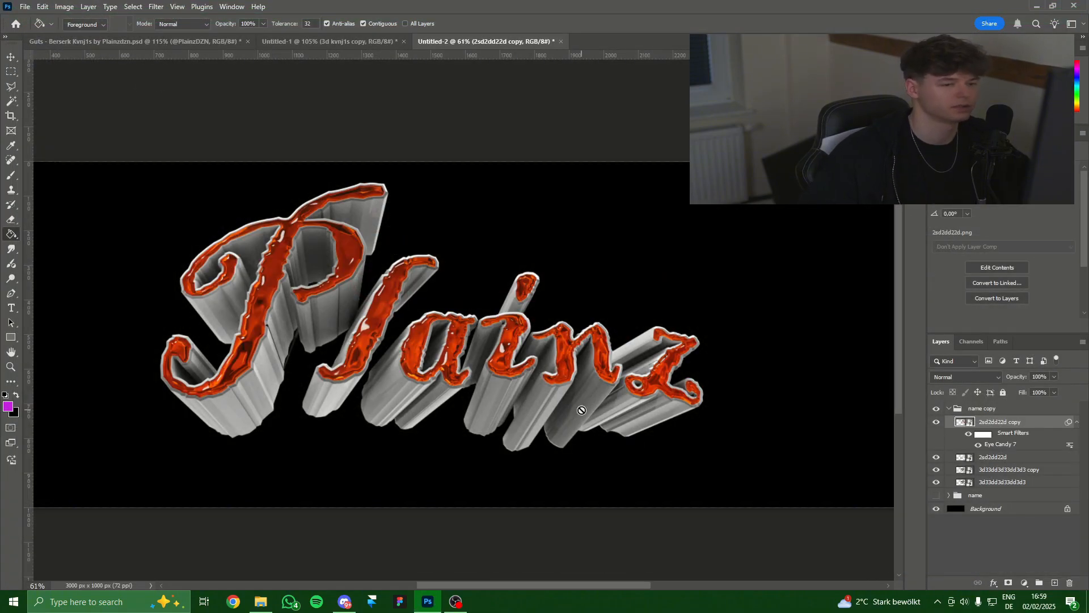
Apply the same Strong, Flame chrome effect to the 3d33dd3d33dd3d3 copy layer.
click(1006, 473)
click(156, 7)
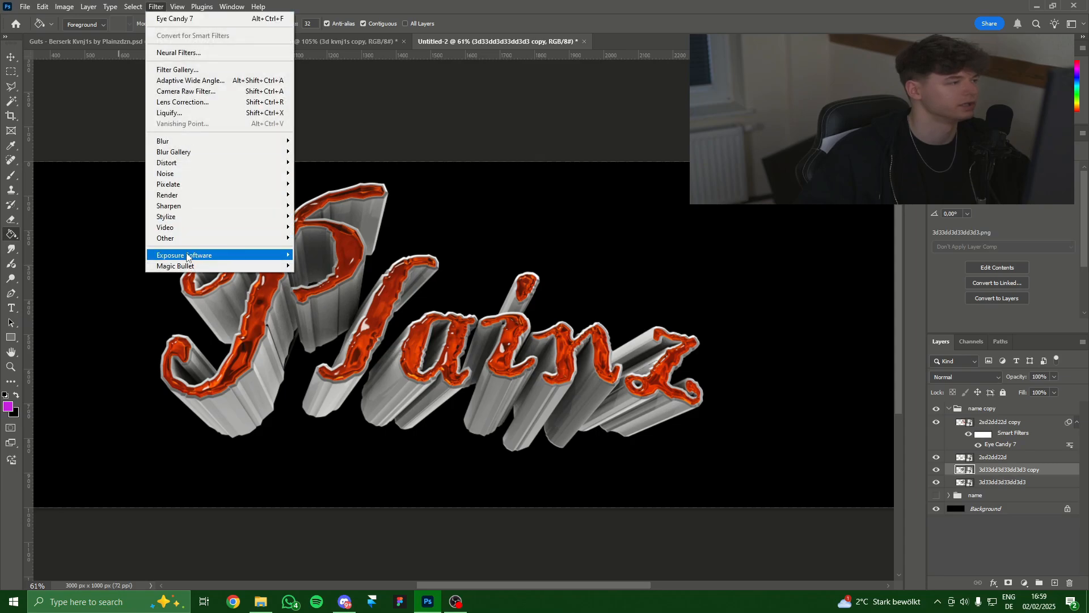
mouse_move(190, 255)
click(313, 255)
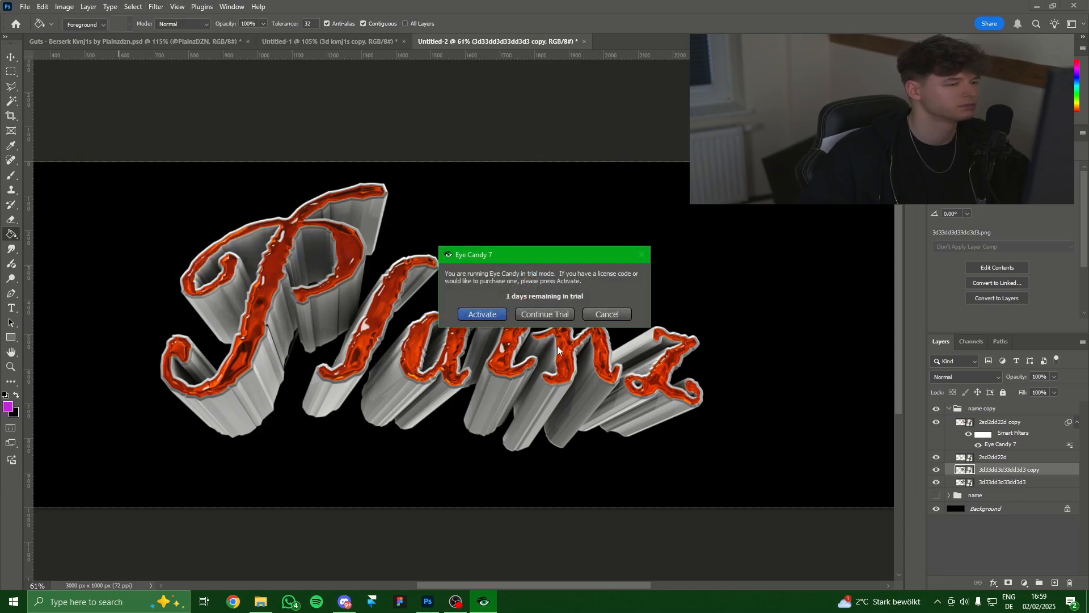
click(545, 314)
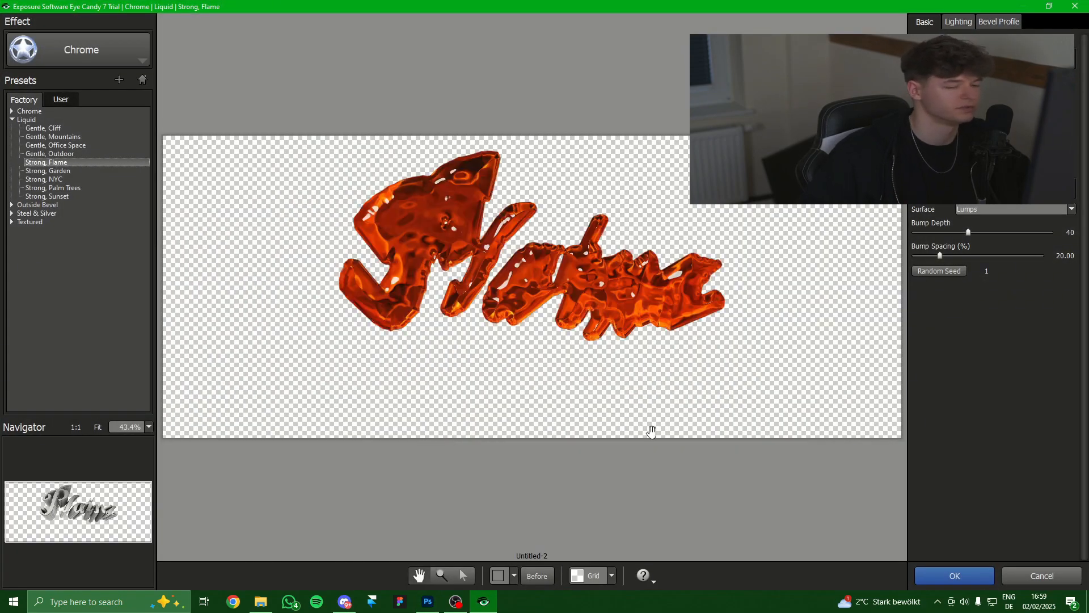
click(935, 574)
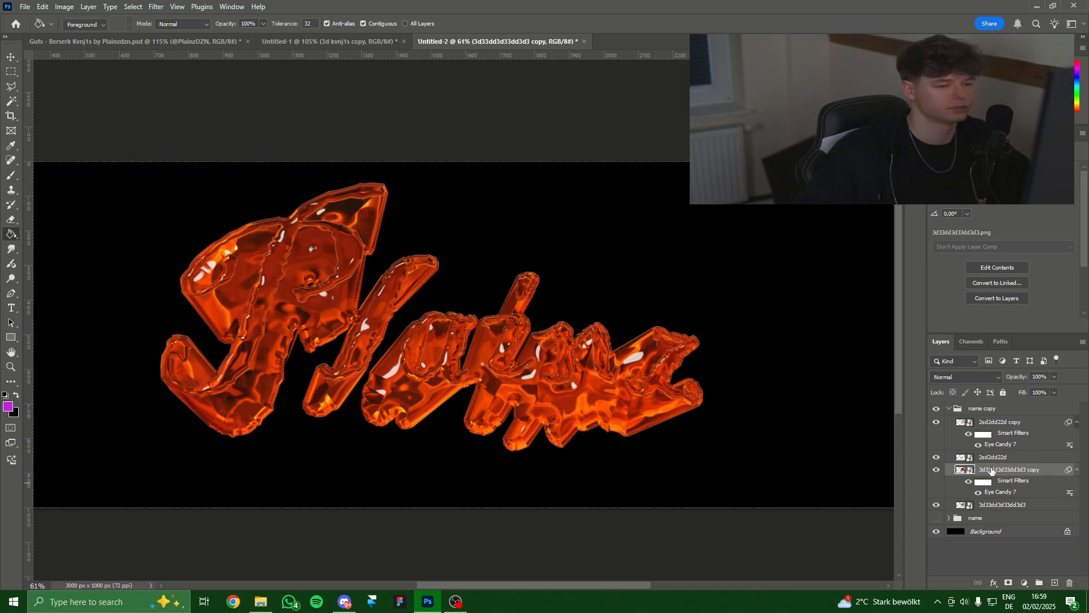
right_click(992, 471)
Rasterize both the 3d33dd3d33dd3d3 copy and 2sd2dd22d copy layers.
click(1013, 426)
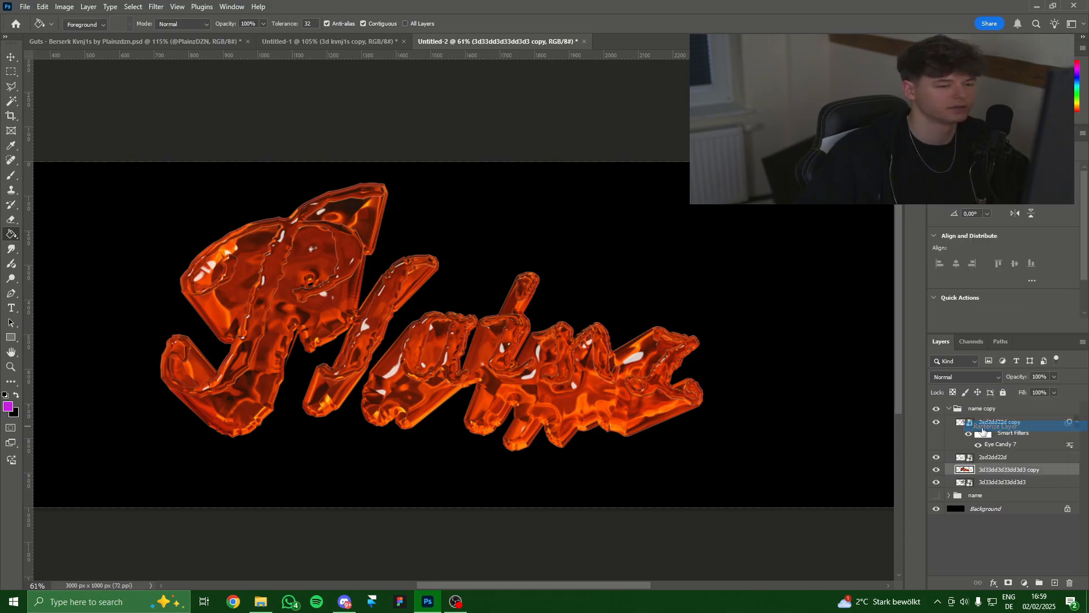
click(1000, 421)
right_click(1000, 422)
click(1007, 381)
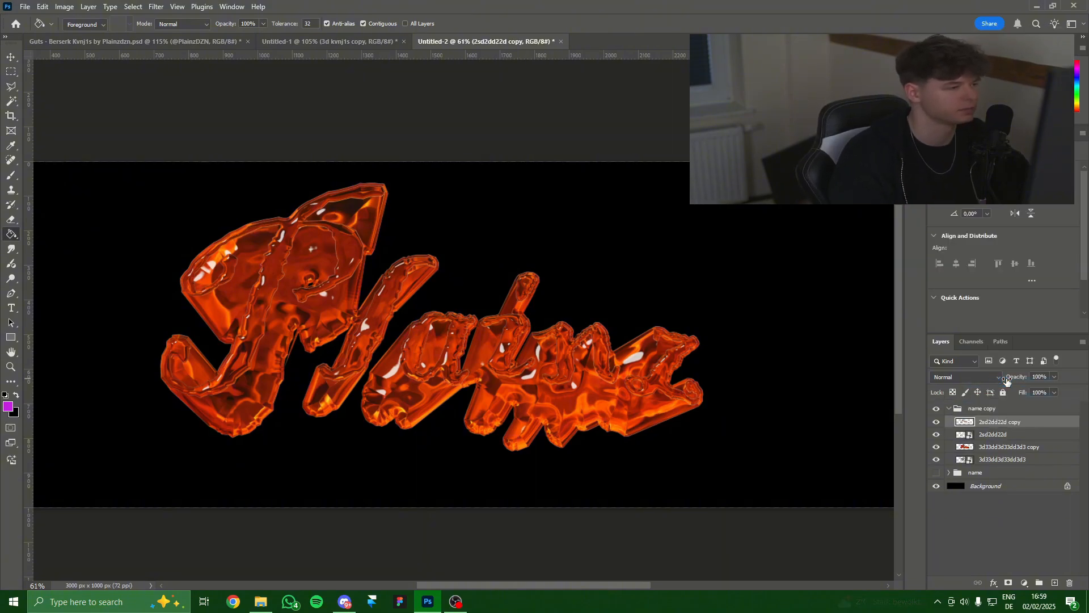
Colorize the 2sd2dd22d copy lettering red with Hue/Saturation.
key(ctrl+u)
drag(903, 257, 708, 168)
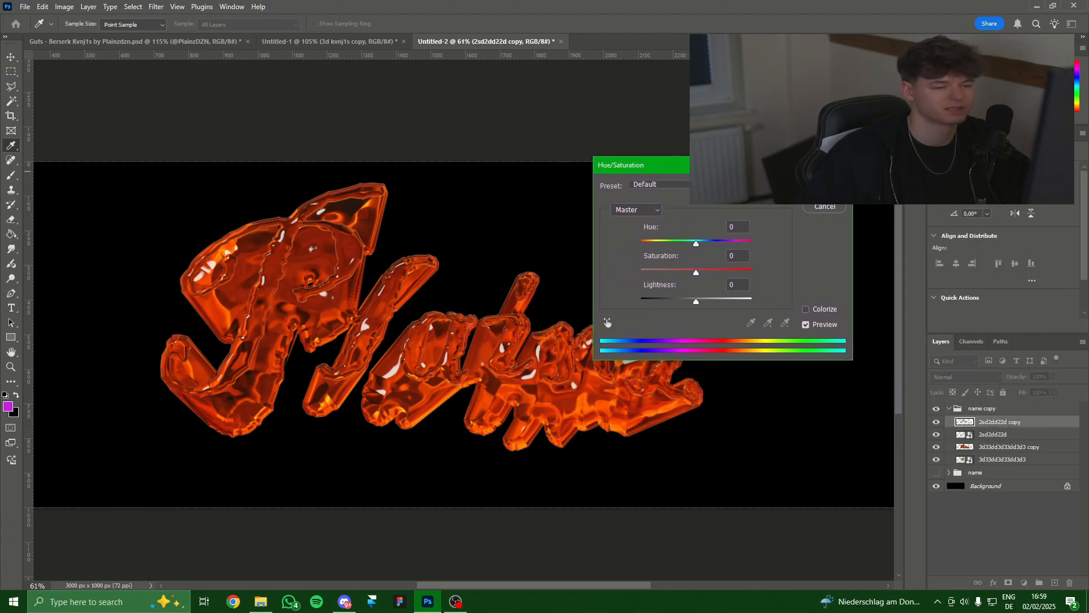
click(806, 310)
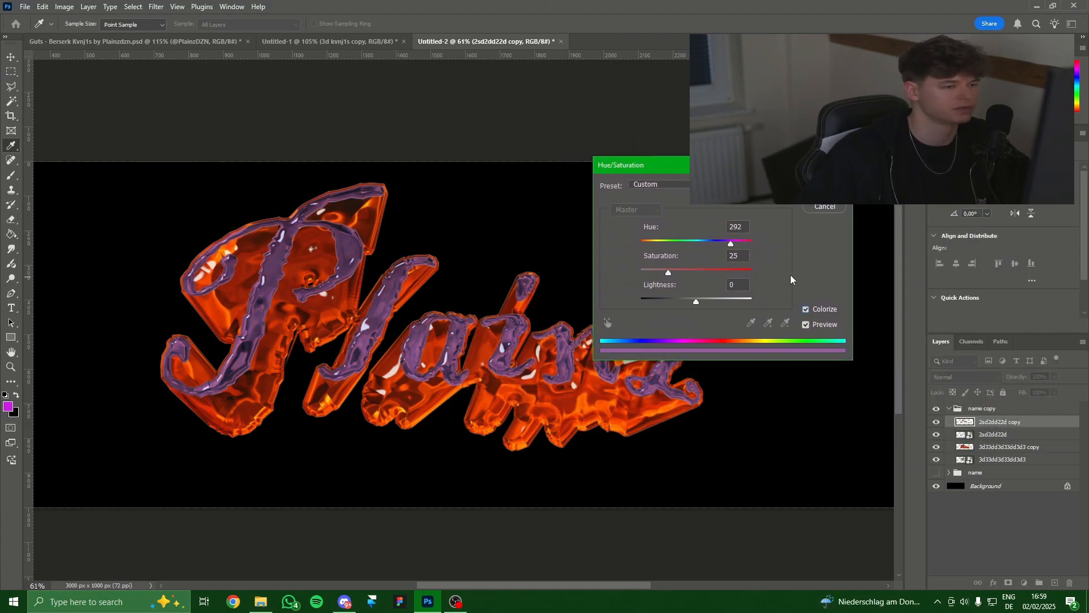
drag(691, 277, 873, 277)
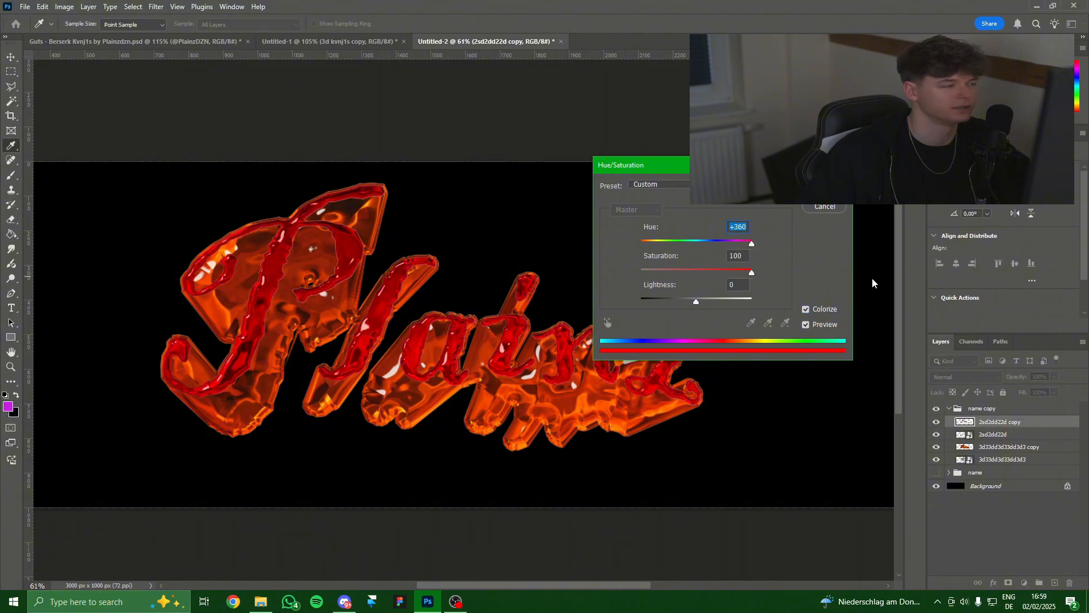
click(732, 255)
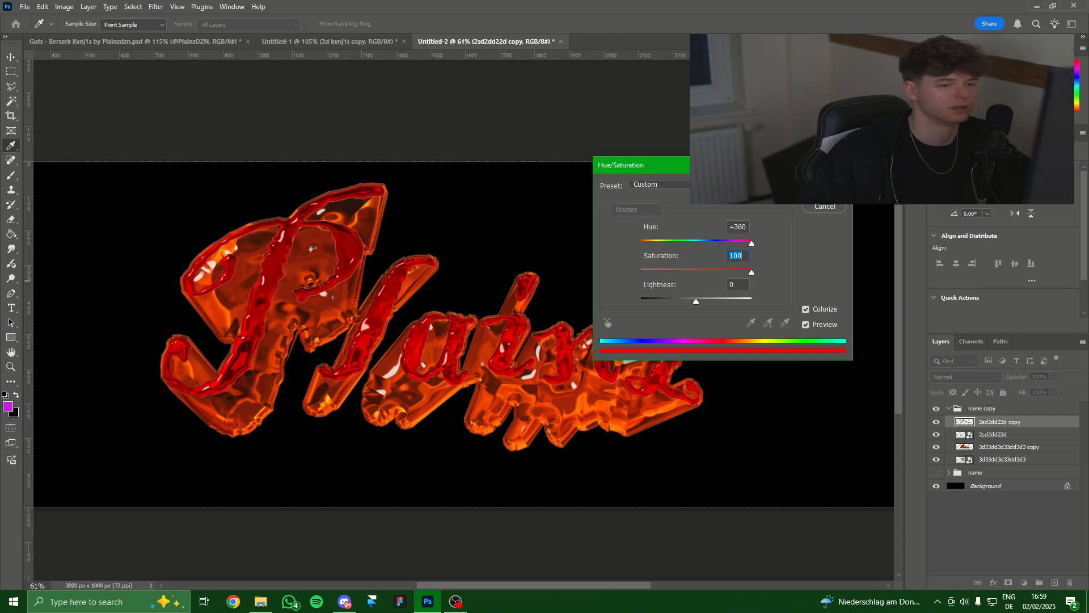
key(Return)
key(g)
Desaturate the extrusion to -100 with lightness -30 and lower its opacity to 57%.
click(992, 448)
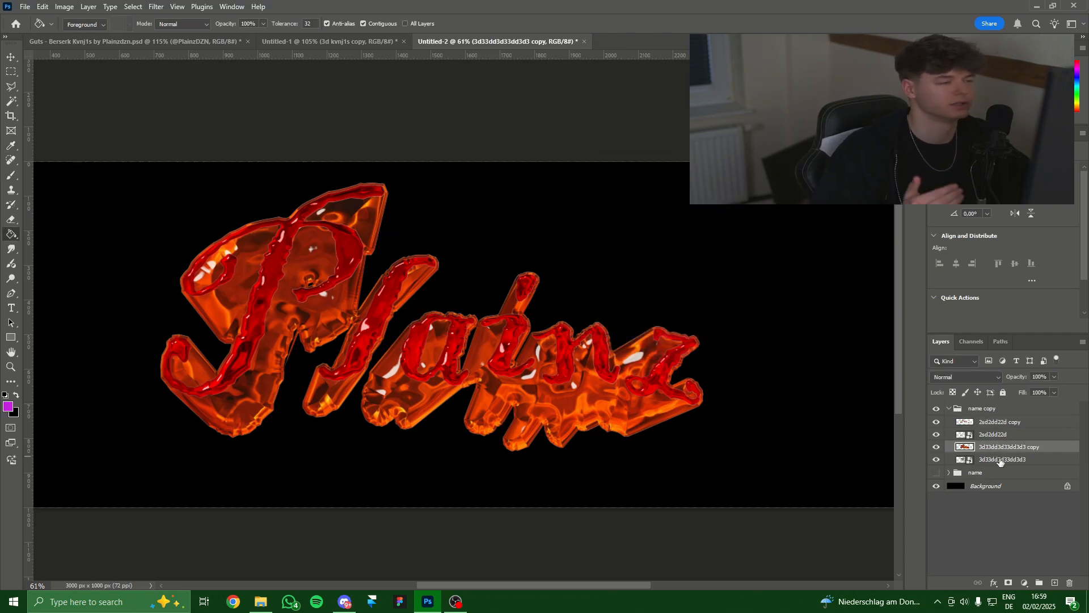
key(ctrl+u)
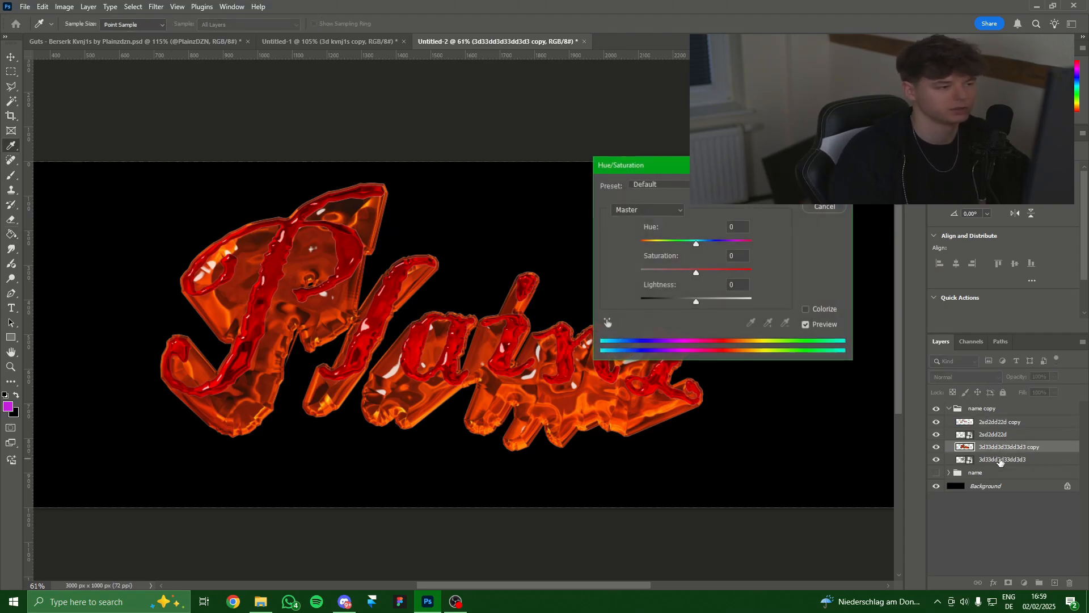
text(-100)
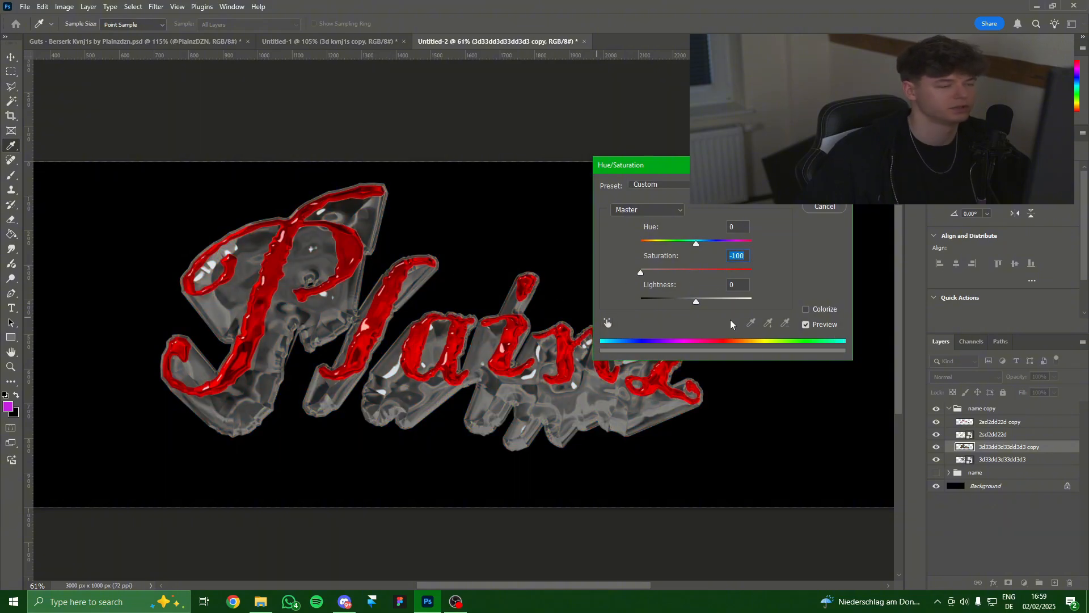
drag(691, 307, 681, 306)
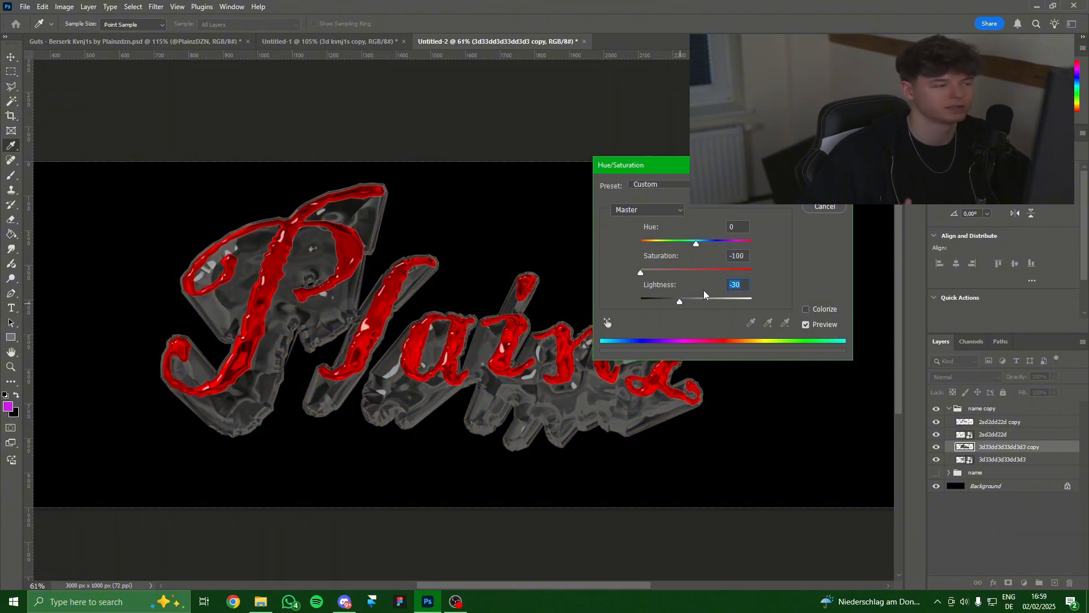
key(Return)
key(g)
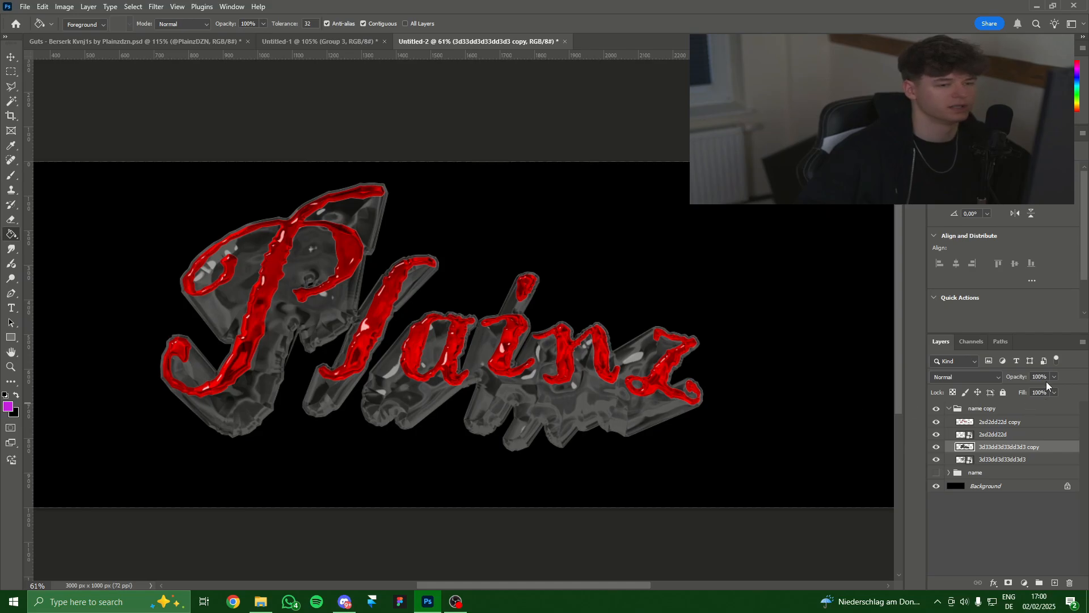
click(1032, 390)
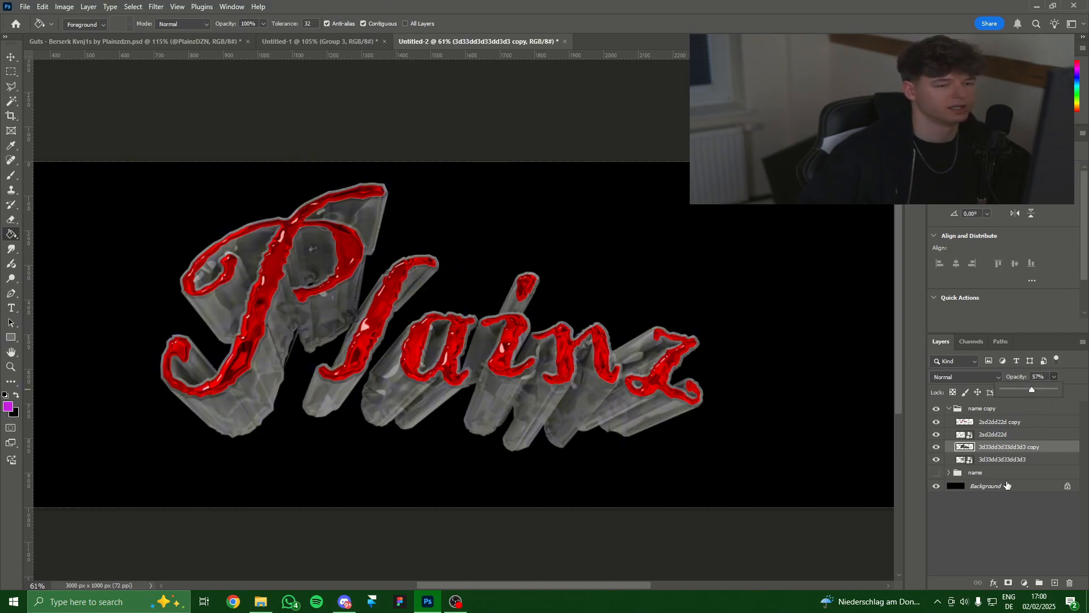
click(1004, 461)
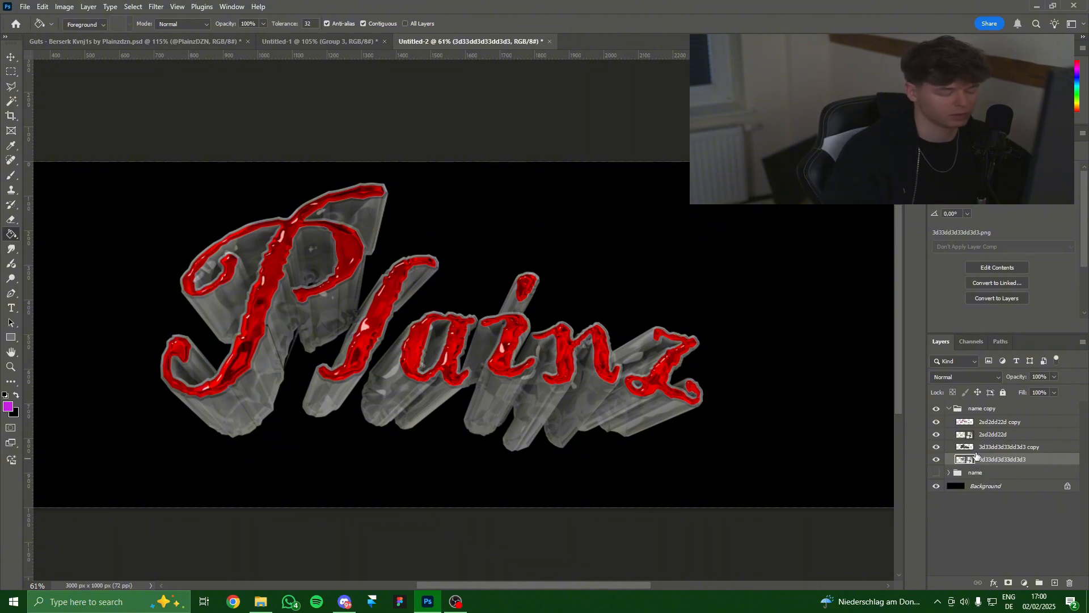
Duplicate the extrusion layer, place dadd.png clipped to it, and select both layers.
key(ctrl+j)
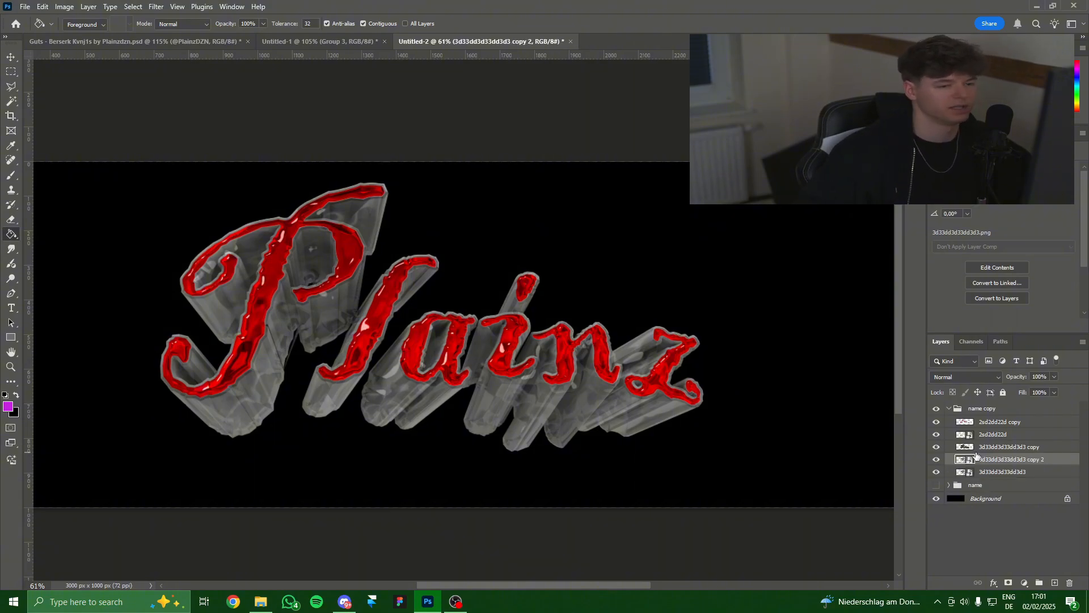
click(260, 601)
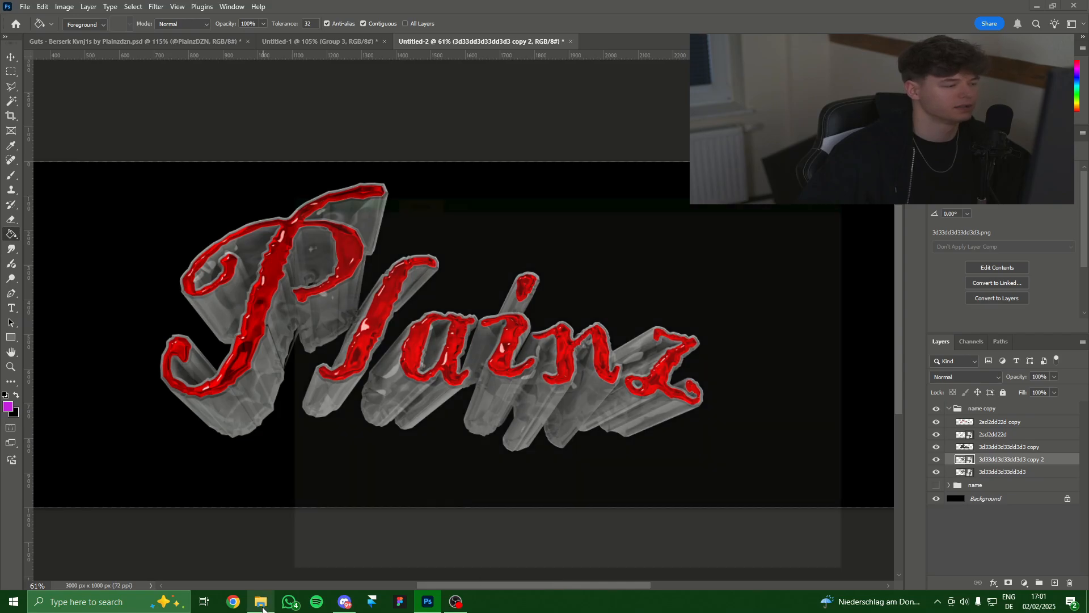
drag(745, 312, 170, 363)
click(562, 23)
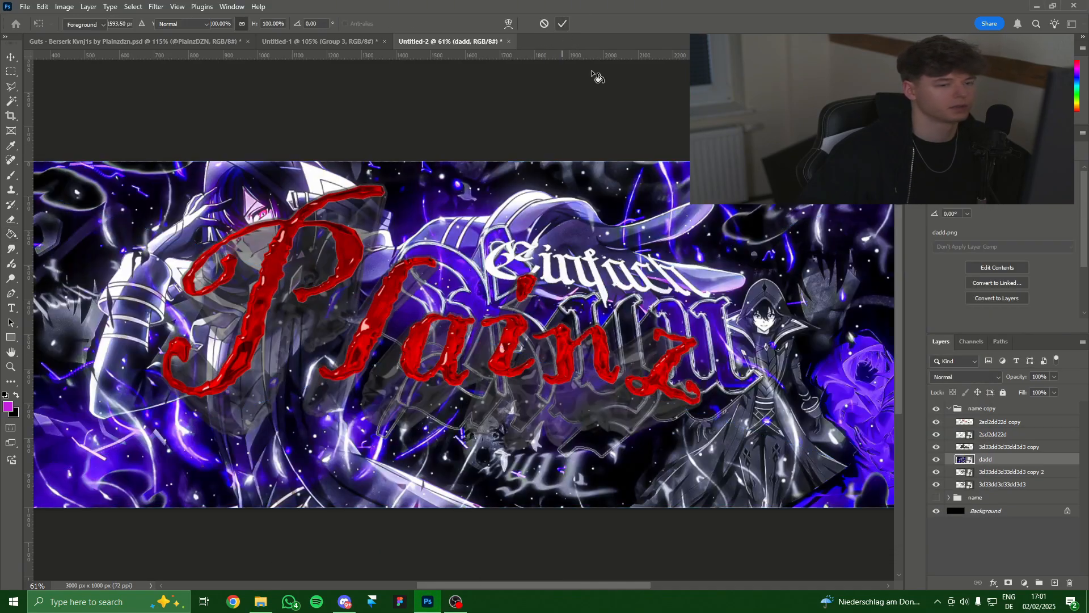
alt+click(1000, 465)
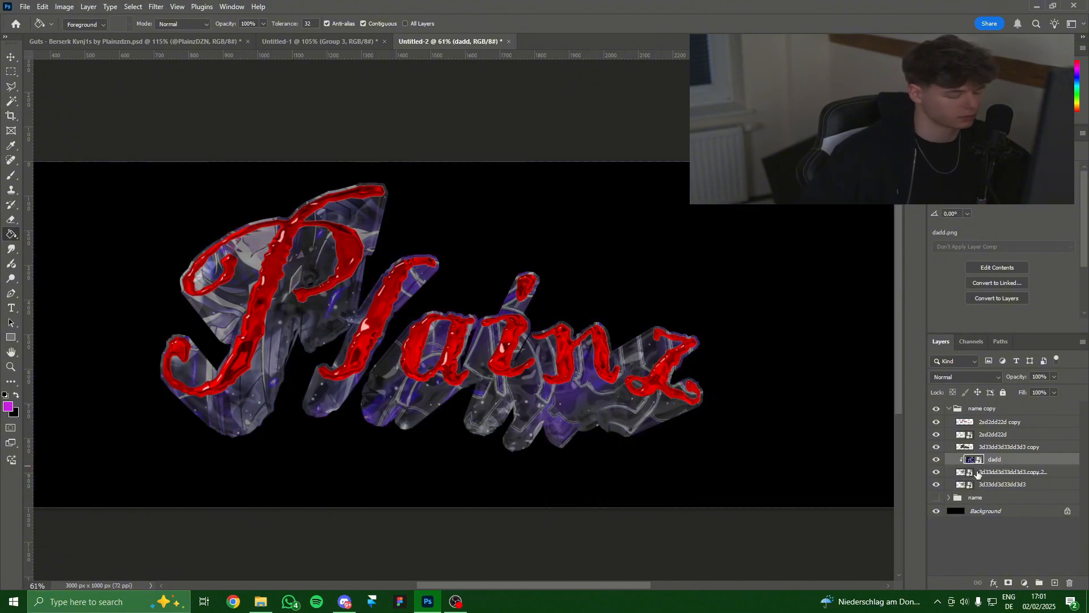
shift+click(1006, 474)
right_click(1010, 478)
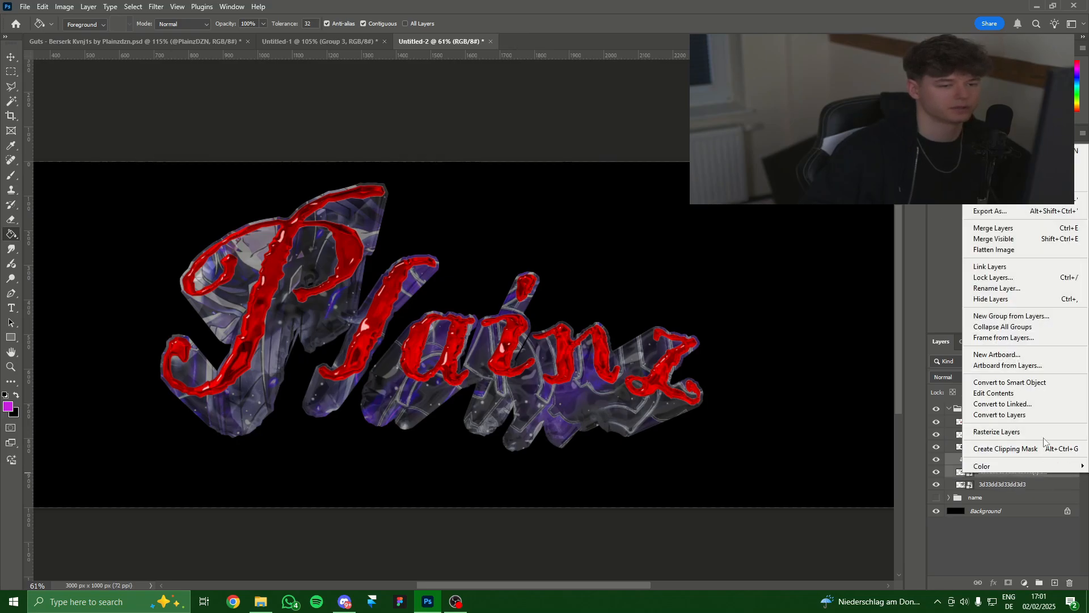
Merge the lettering layers into a smart object and choose Chrome in the Filter Gallery.
click(999, 384)
click(156, 7)
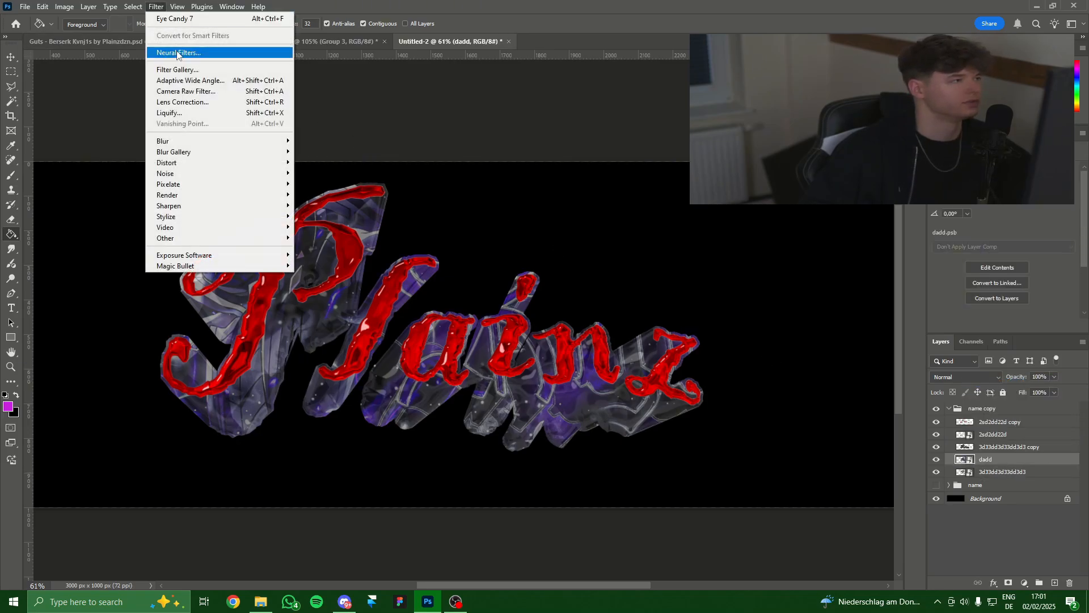
click(181, 69)
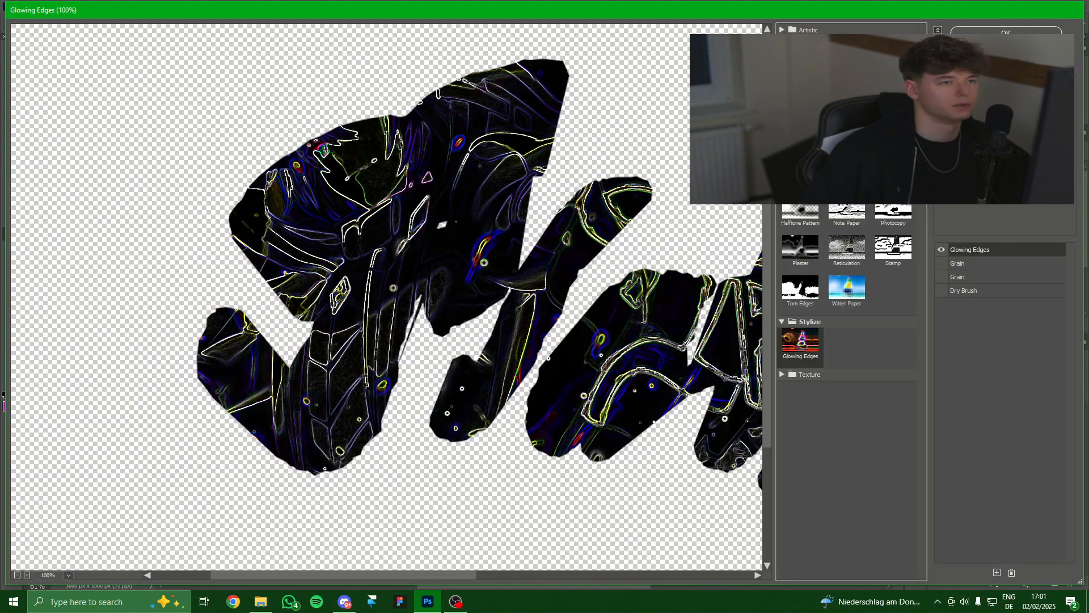
click(800, 168)
drag(568, 317, 363, 317)
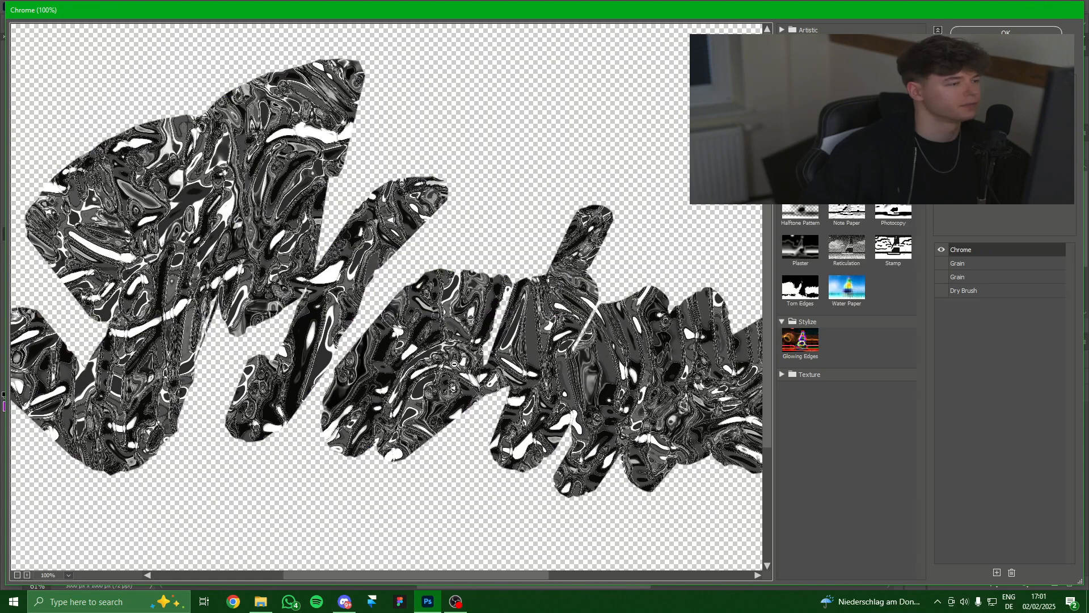
scroll(502, 367, down, 1)
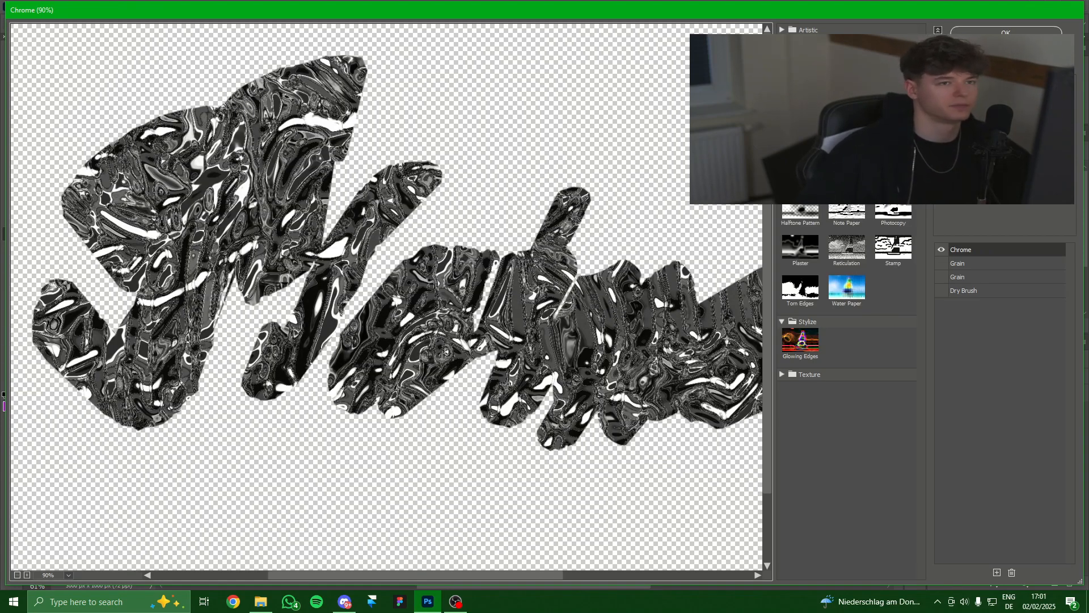
Raise the Chrome Detail and Smoothness sliders while checking the lettering preview.
drag(1010, 112, 1038, 113)
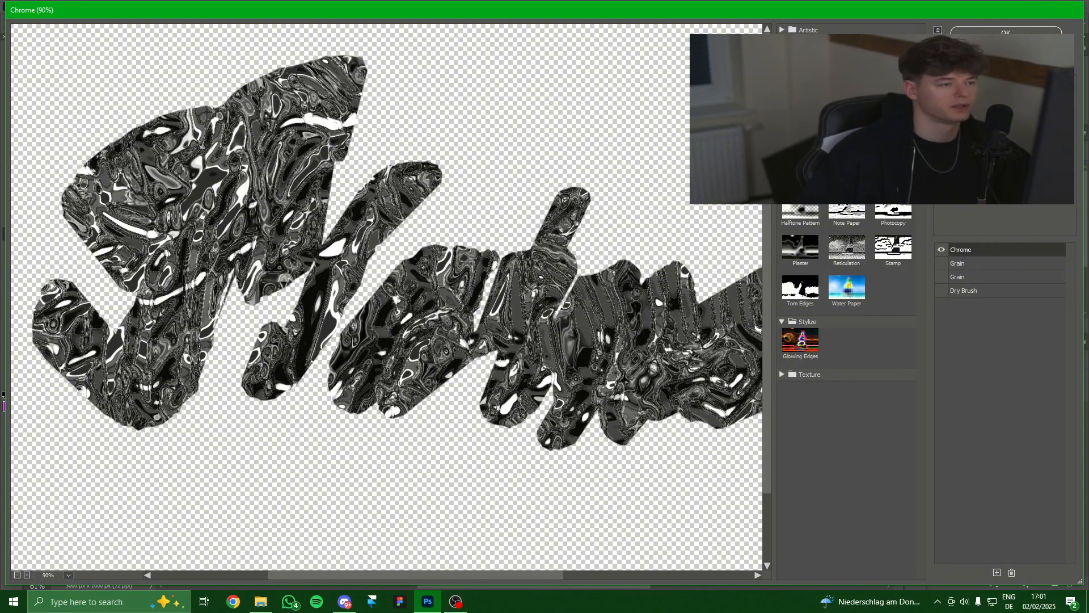
drag(1009, 121, 1038, 121)
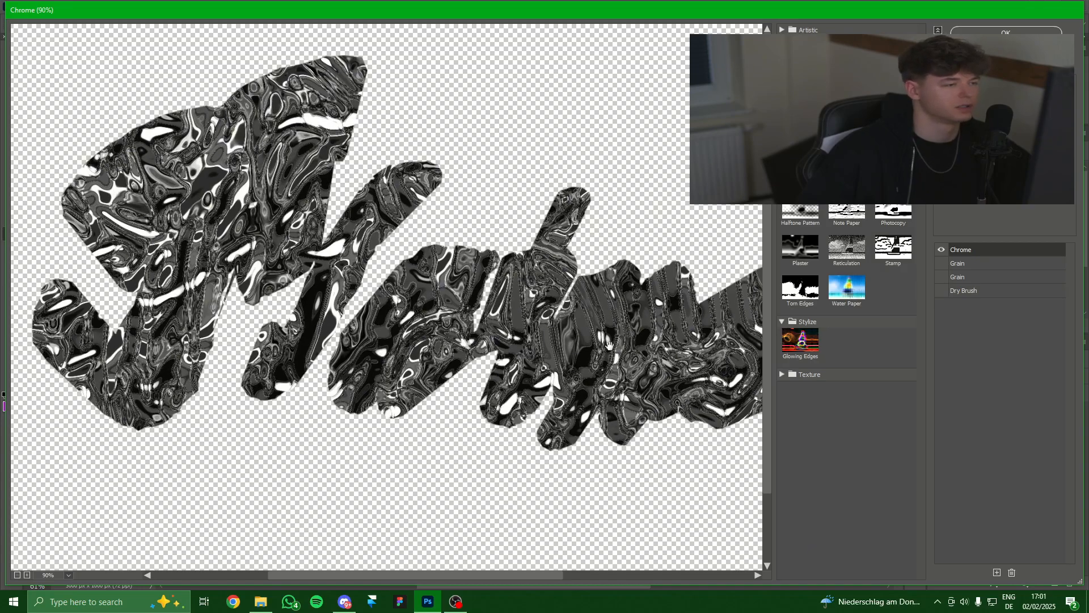
drag(618, 332, 488, 369)
scroll(497, 370, down, 1)
scroll(498, 370, down, 1)
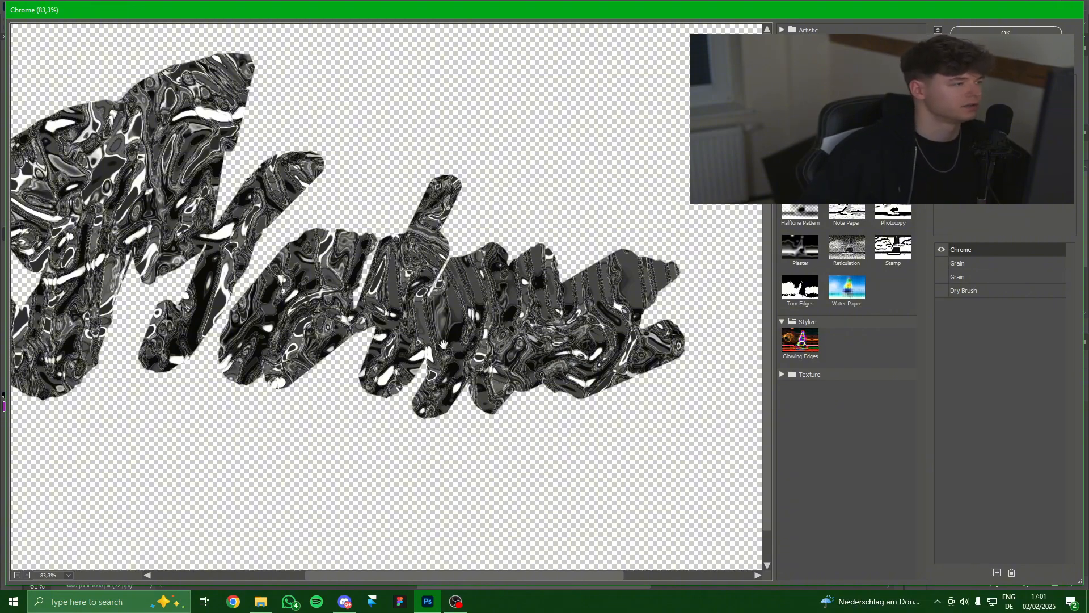
Apply the Chrome filter and rasterize the textured layer.
click(1006, 32)
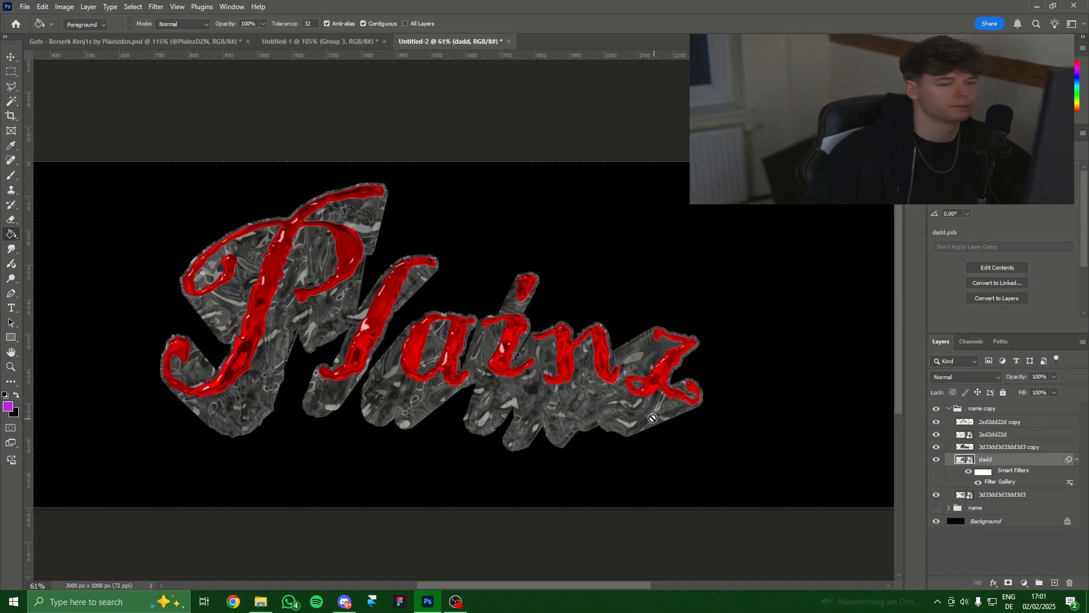
right_click(999, 462)
click(994, 414)
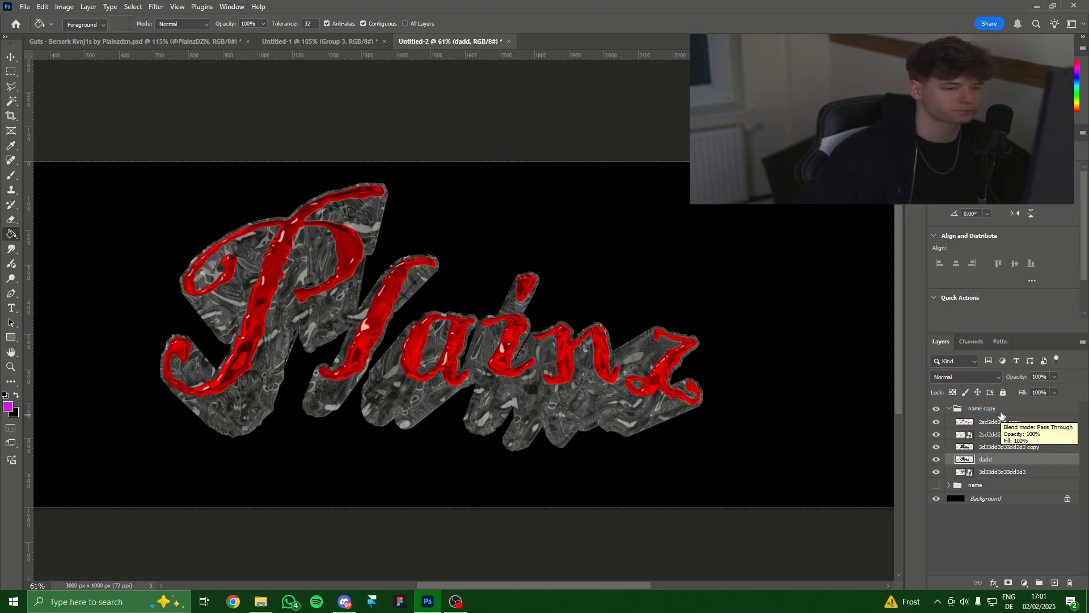
Blend the chrome texture layer in Soft Light, toggling it to compare.
click(947, 376)
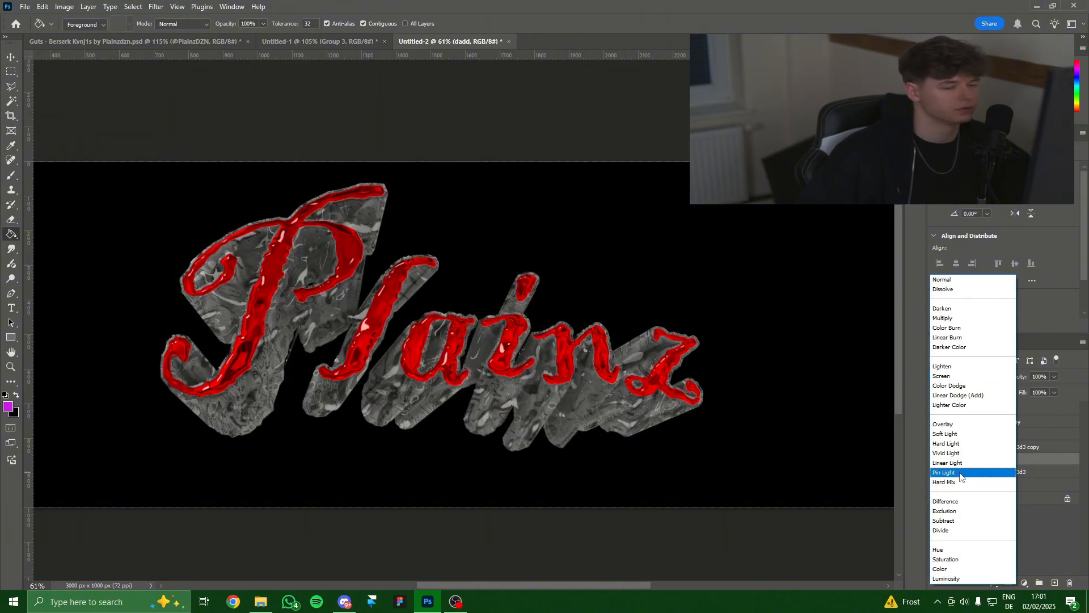
click(959, 435)
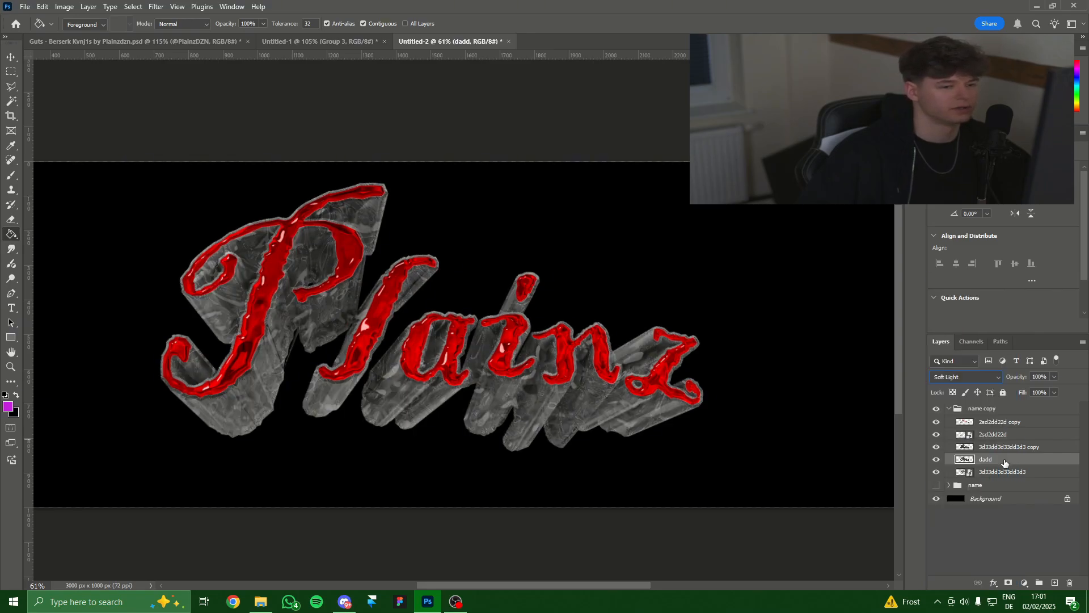
click(936, 459)
click(936, 459)
click(936, 460)
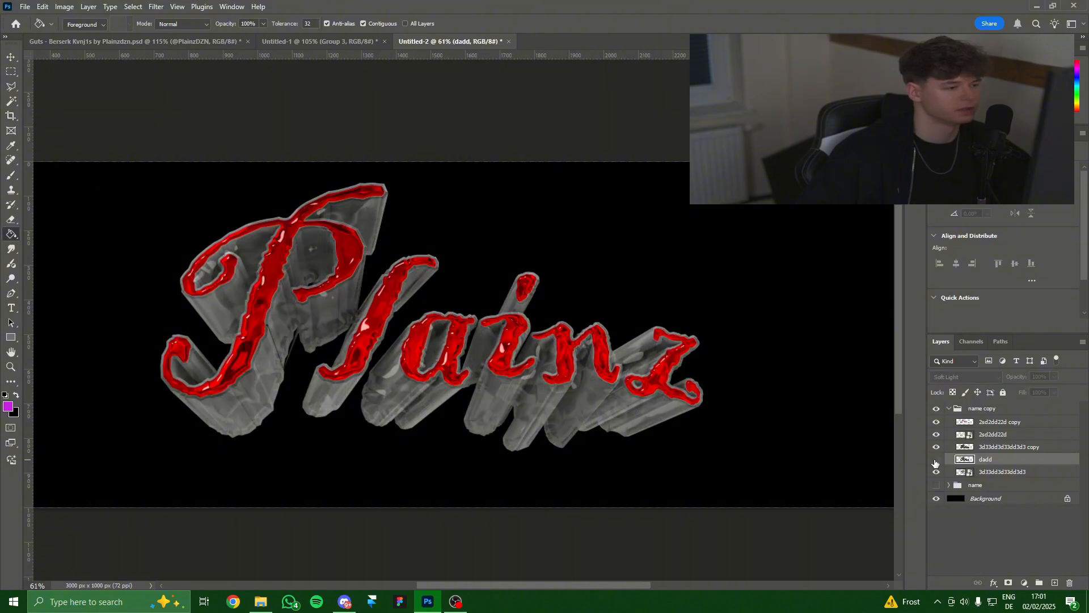
click(936, 460)
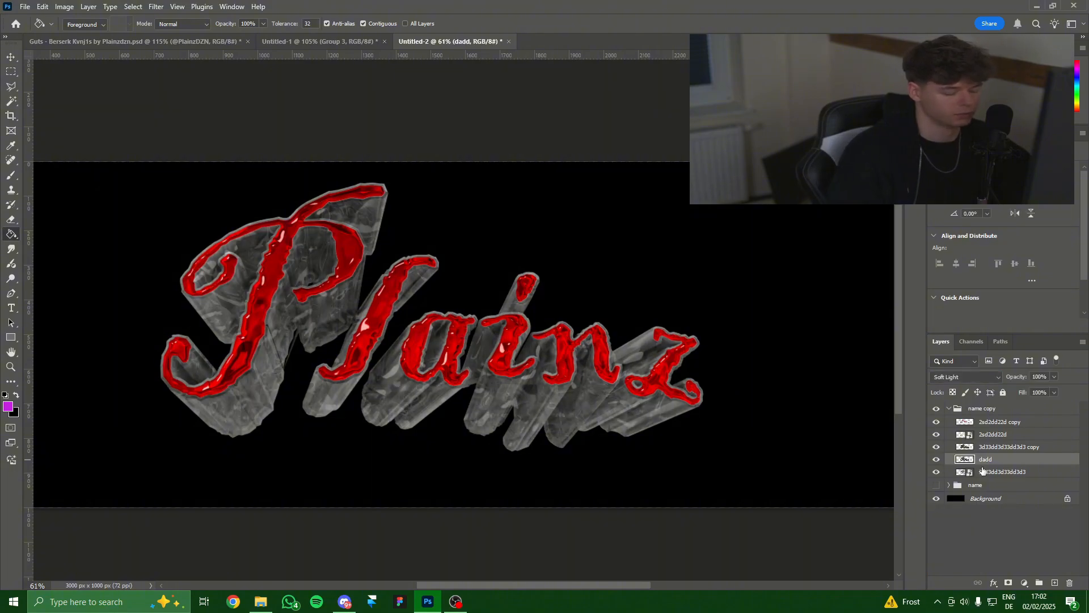
Duplicate the texture above the grey extrusion copy at 28% opacity, then select 3d33dd3d33dd3d3.
key(ctrl+j)
drag(966, 458, 992, 448)
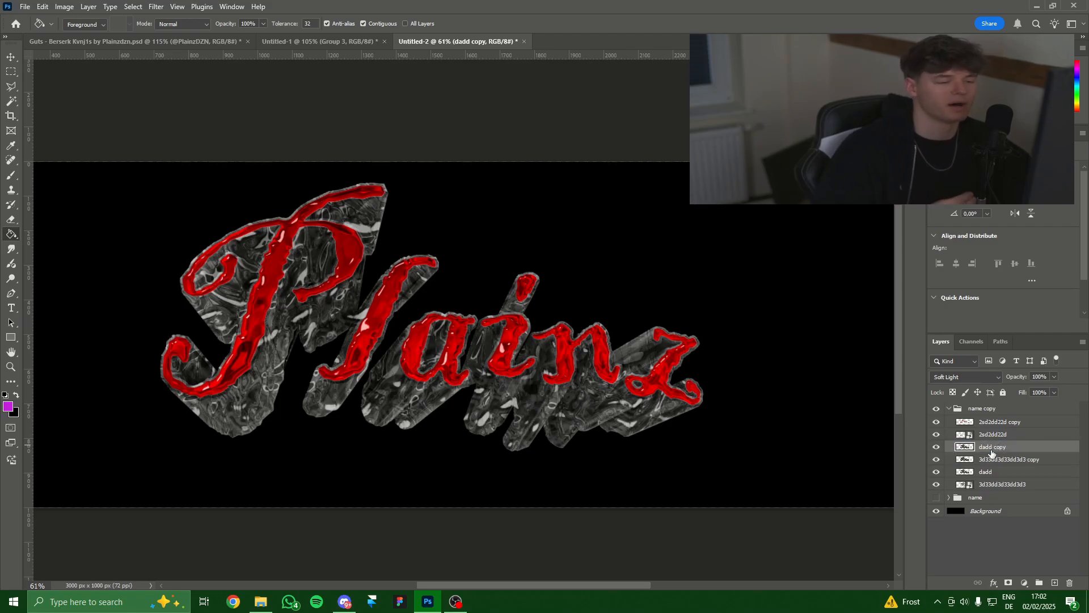
click(1054, 377)
drag(1058, 390, 1017, 389)
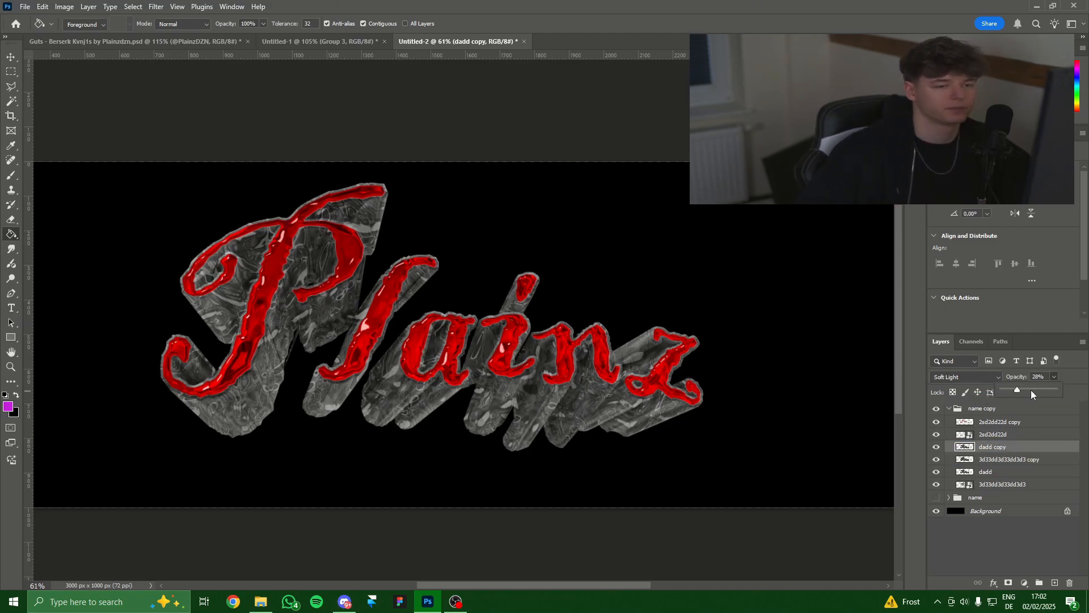
scroll(530, 406, down, 4)
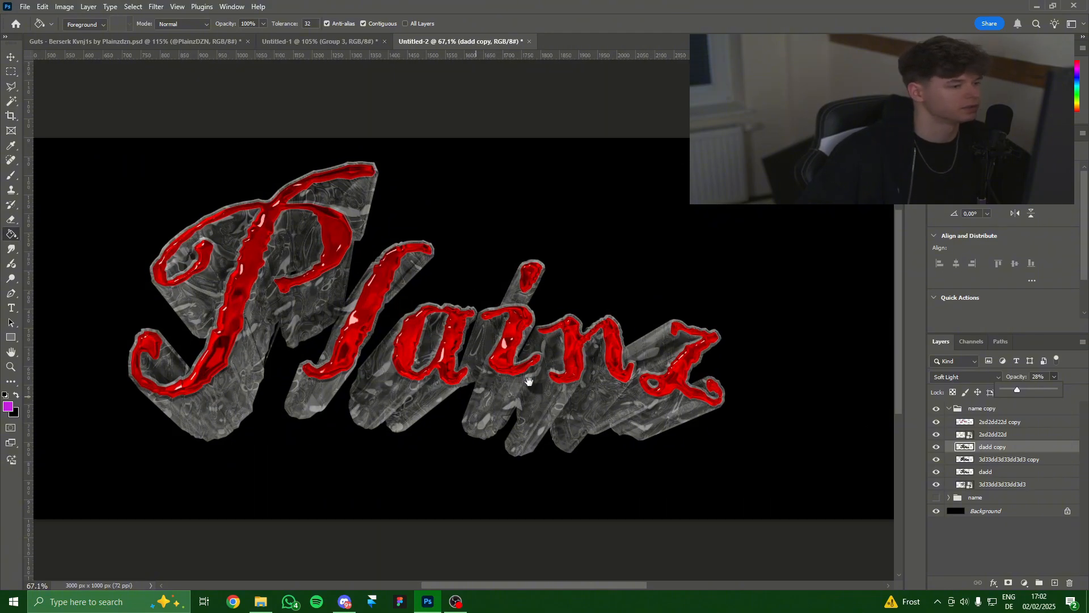
scroll(533, 406, up, 3)
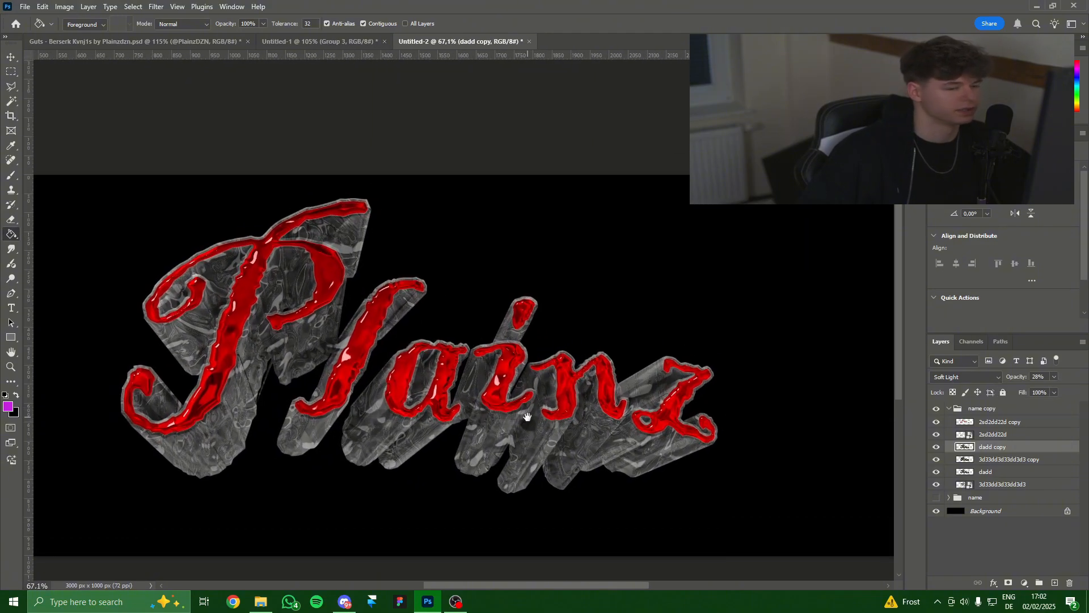
click(1002, 485)
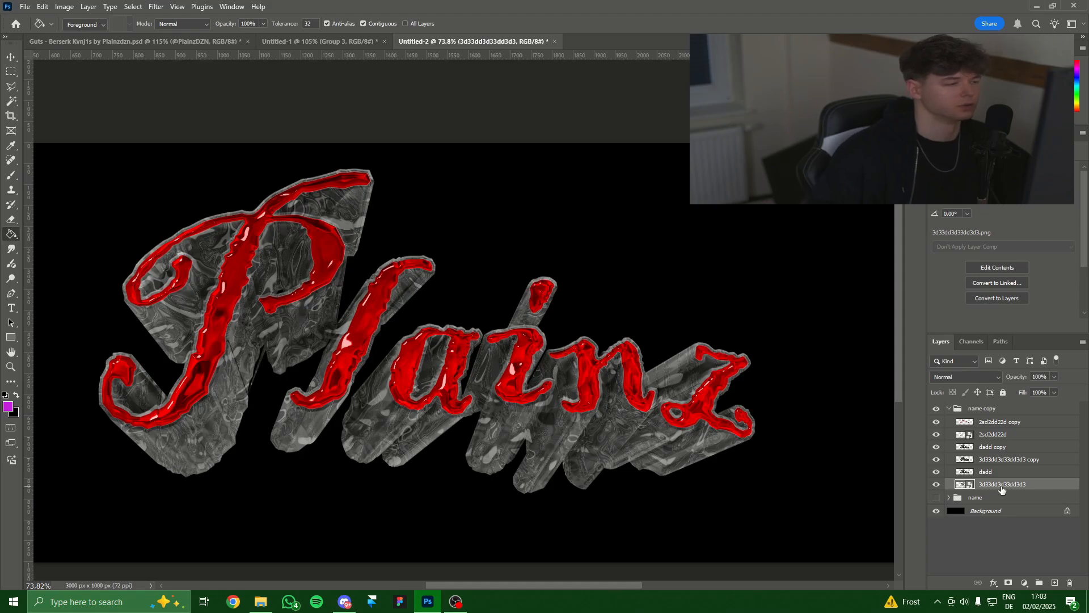
Darken 3d33dd3d33dd3d3 to Lightness -57 with Hue/Saturation and rasterize the layer.
key(ctrl+u)
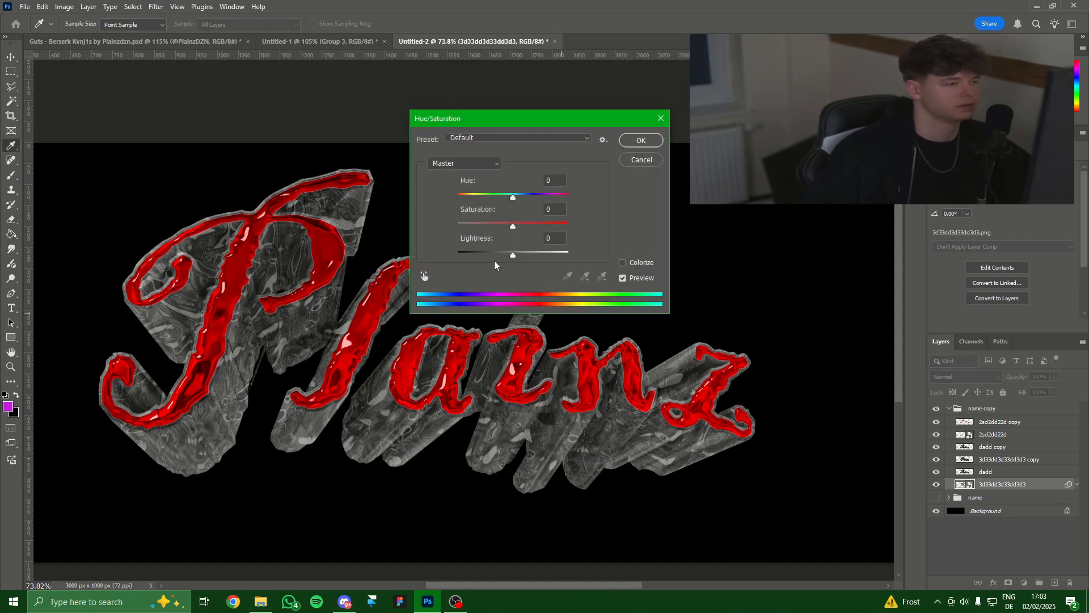
drag(493, 260, 484, 265)
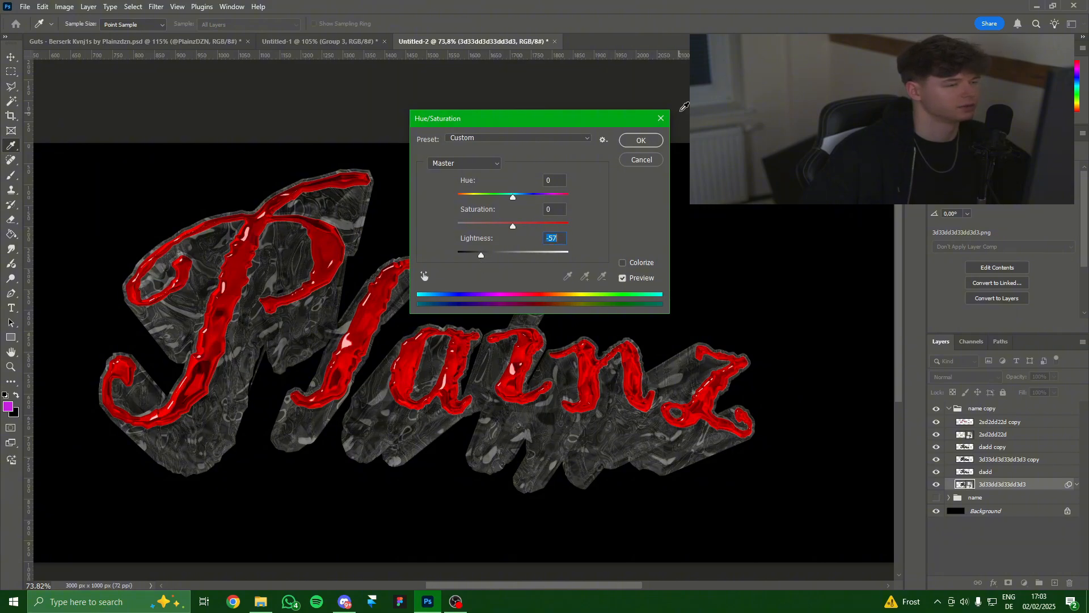
click(641, 141)
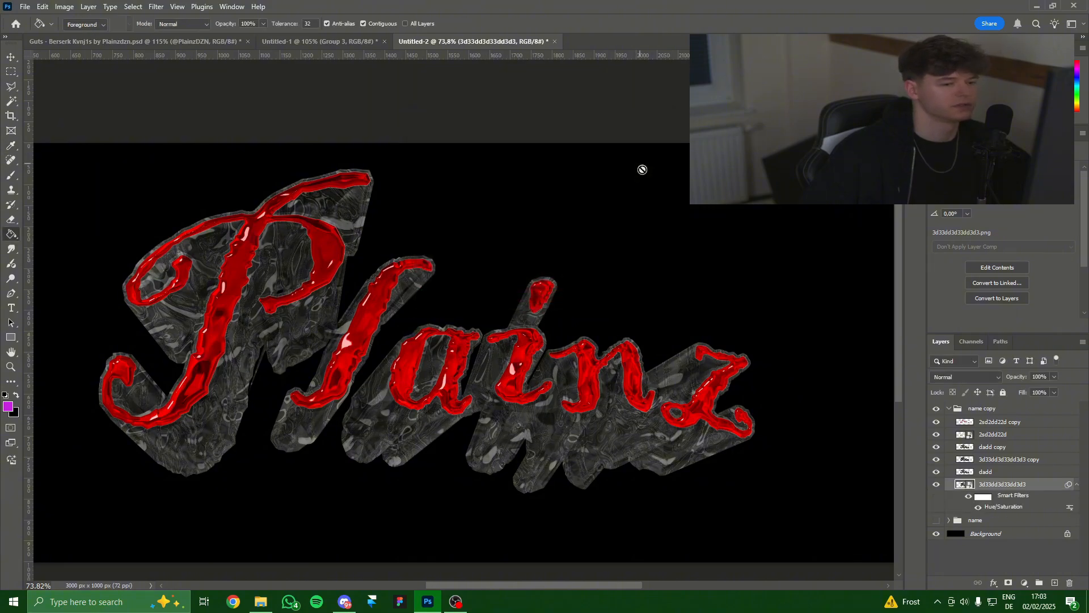
right_click(1002, 485)
click(1009, 461)
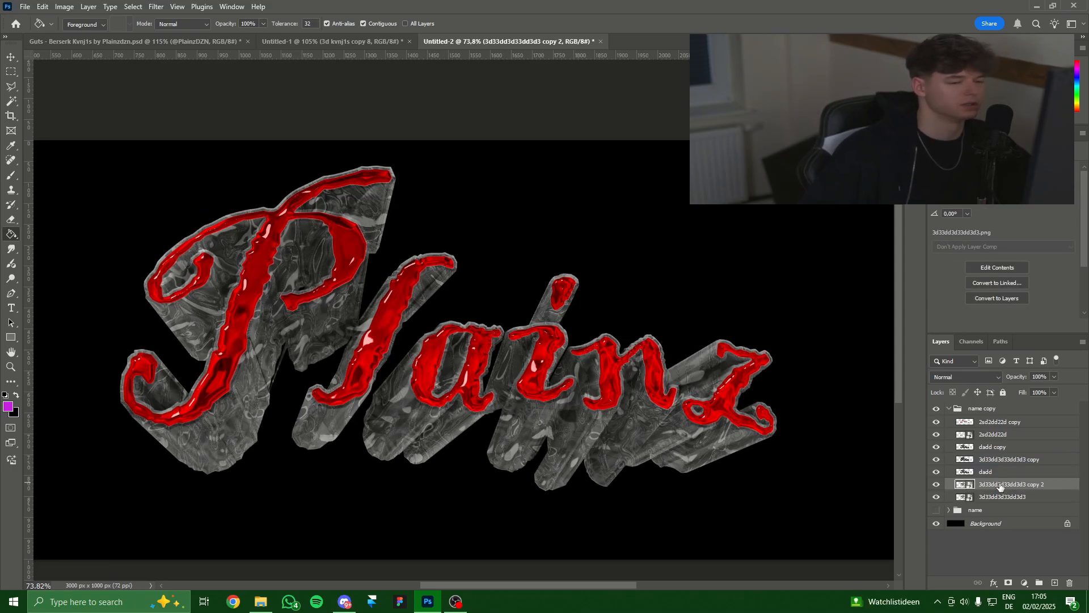
Move 'copy 2' higher in the stack and paste the Bevel & Emboss and Satin style.
drag(1000, 487, 1000, 463)
right_click(1000, 460)
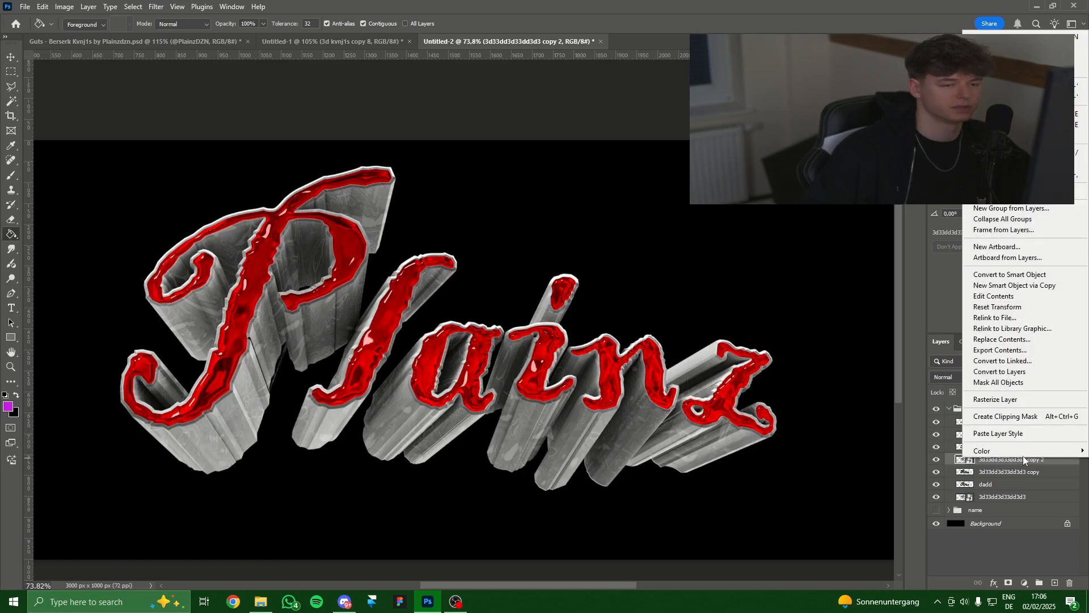
click(1020, 434)
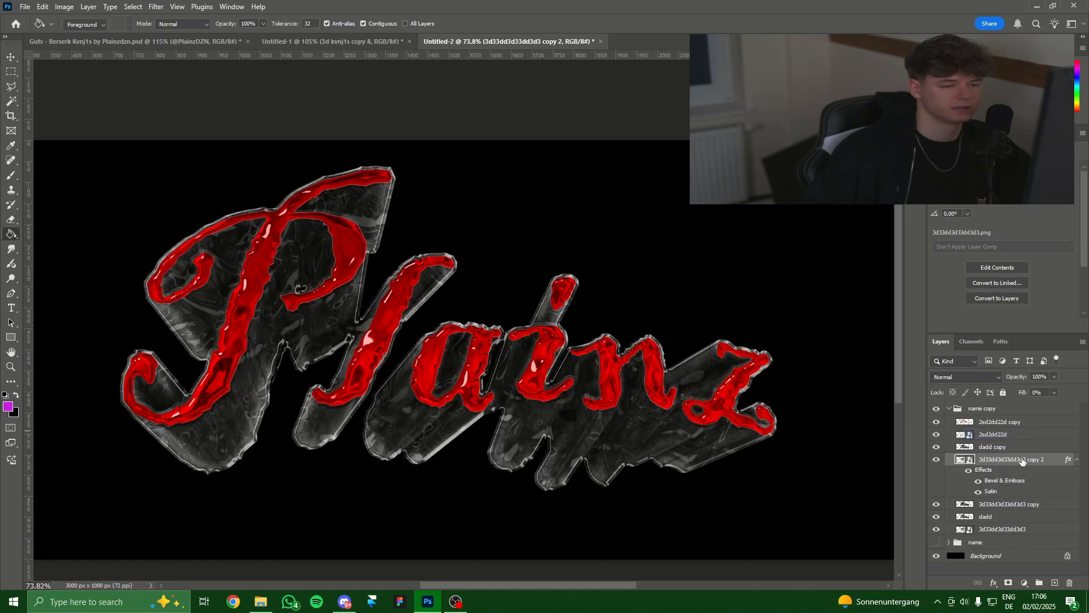
Review the pasted Bevel & Emboss and Satin settings at 0% fill and accept them.
right_click(1022, 460)
click(964, 289)
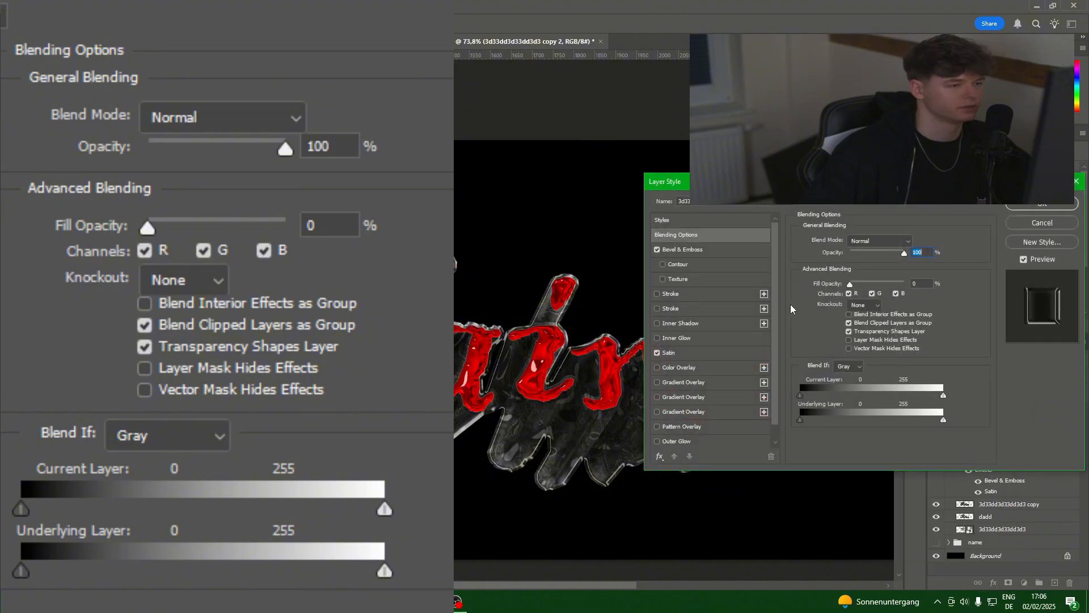
click(688, 249)
drag(794, 182, 789, 61)
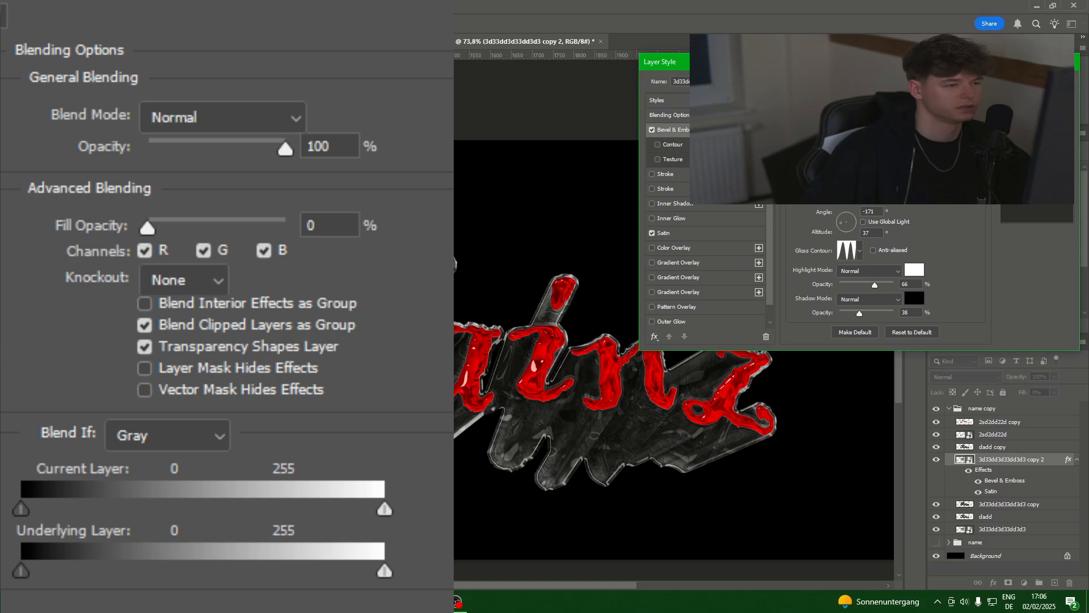
click(702, 237)
scroll(737, 287, down, 1)
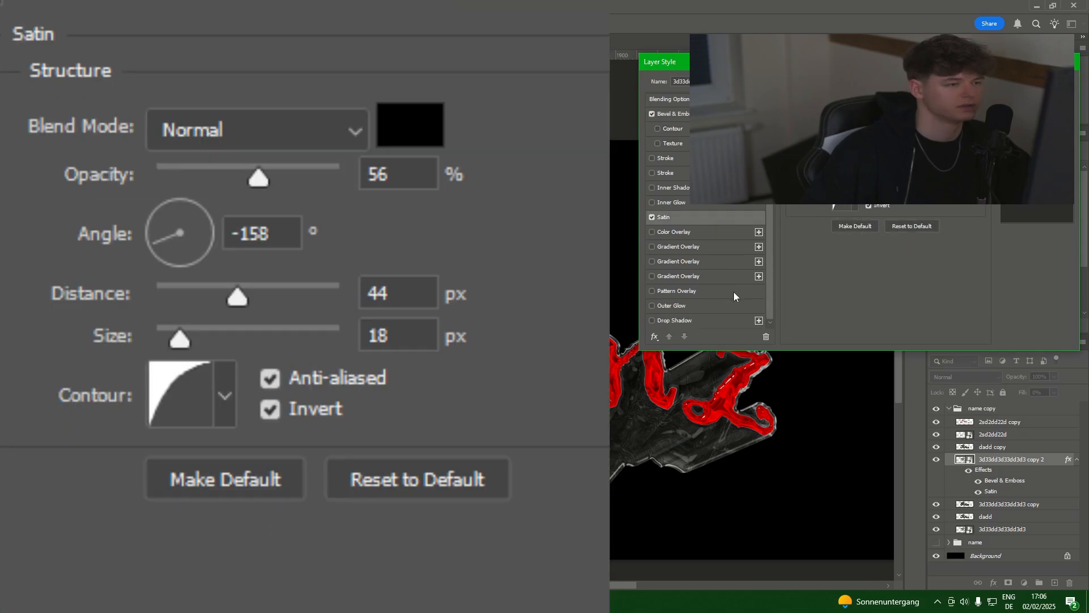
scroll(733, 294, up, 1)
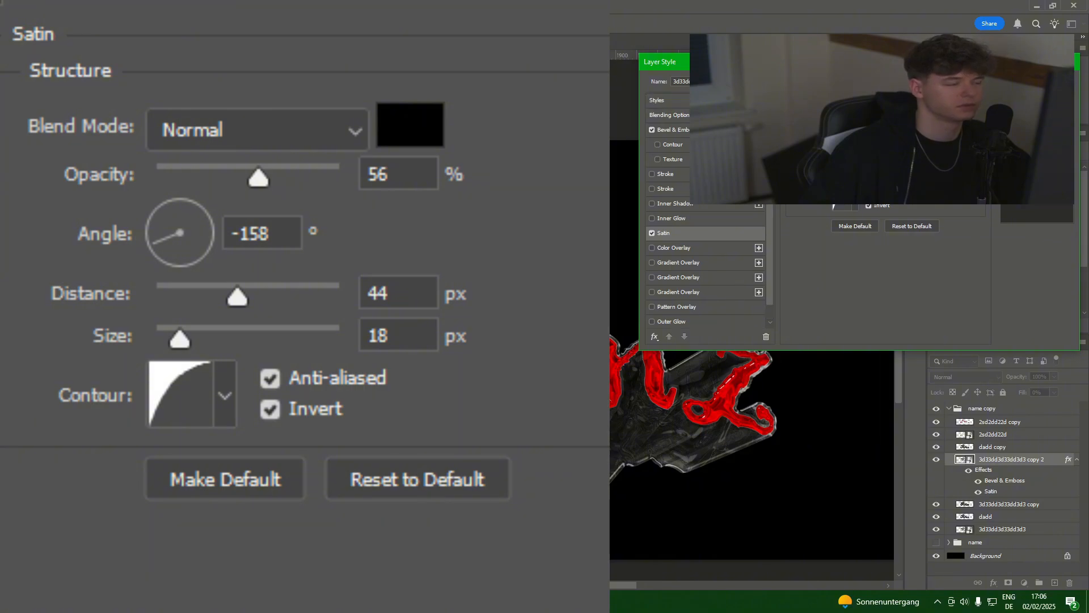
click(1037, 82)
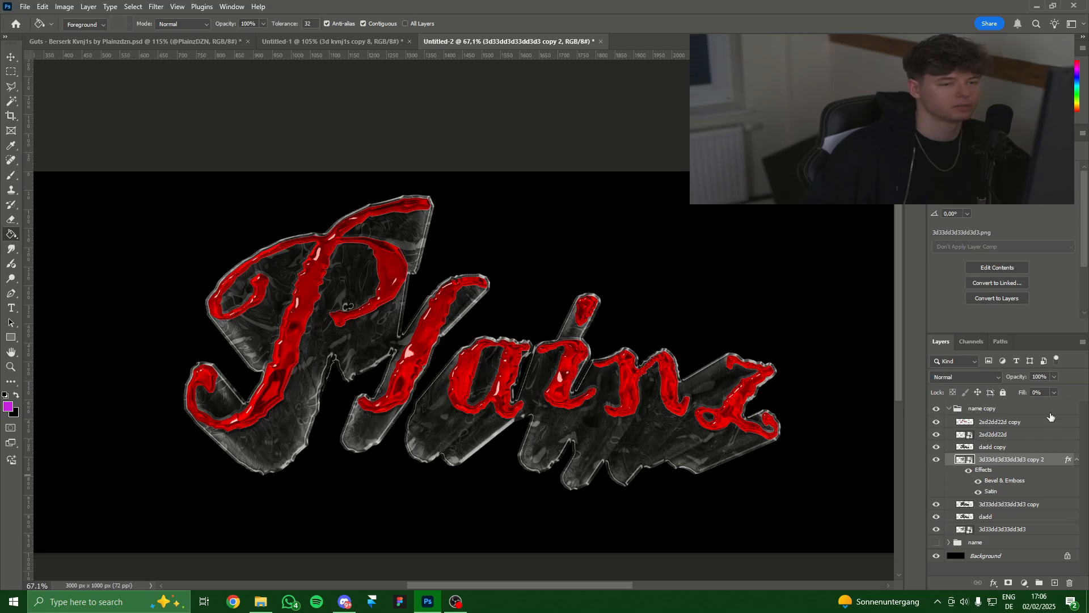
scroll(711, 408, down, 3)
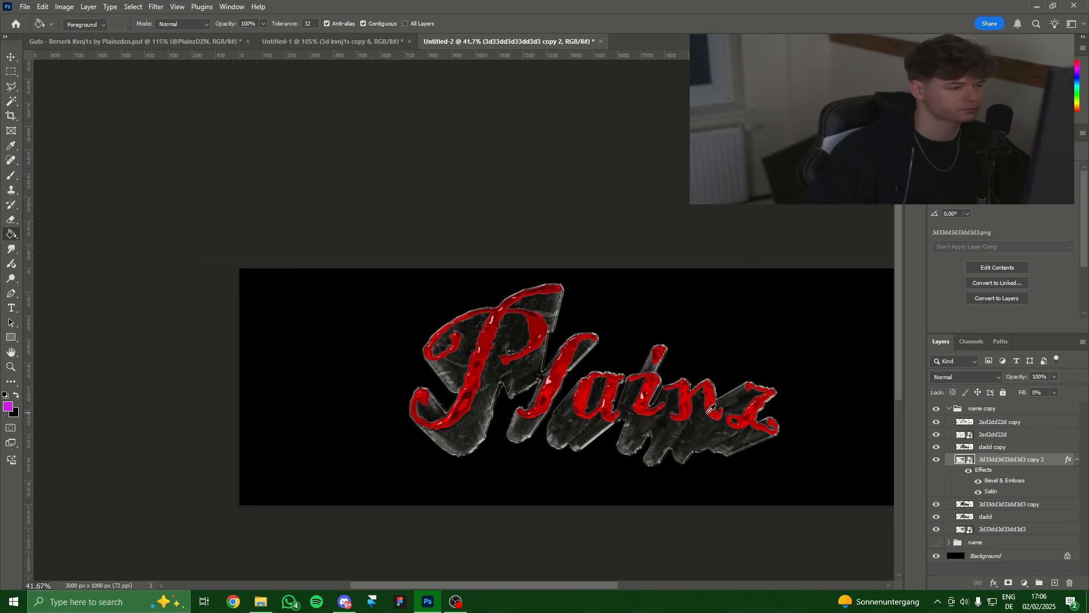
scroll(711, 408, up, 5)
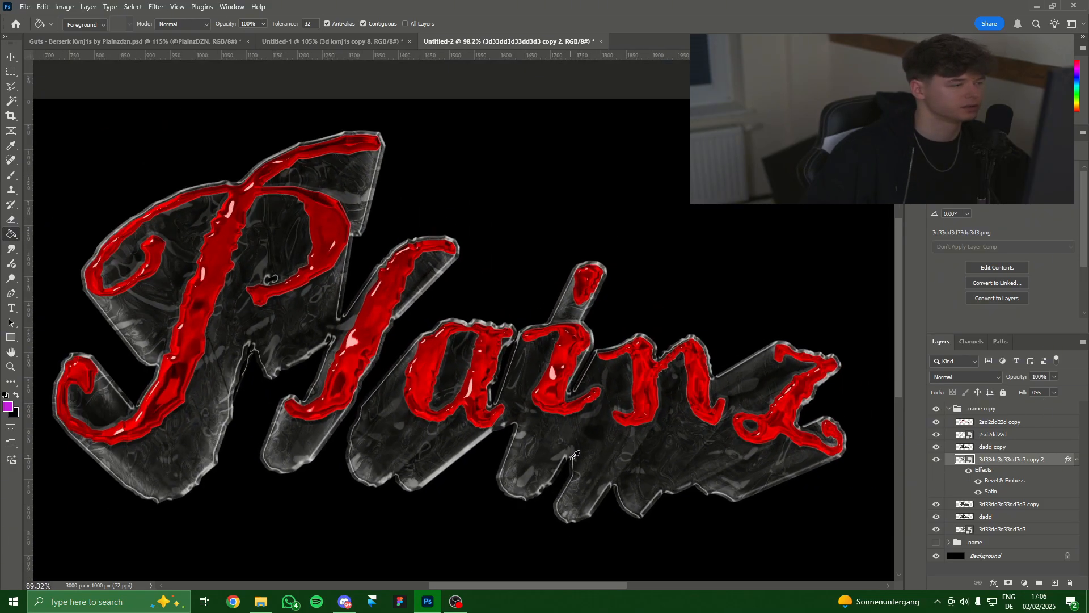
scroll(575, 455, down, 3)
scroll(641, 462, up, 3)
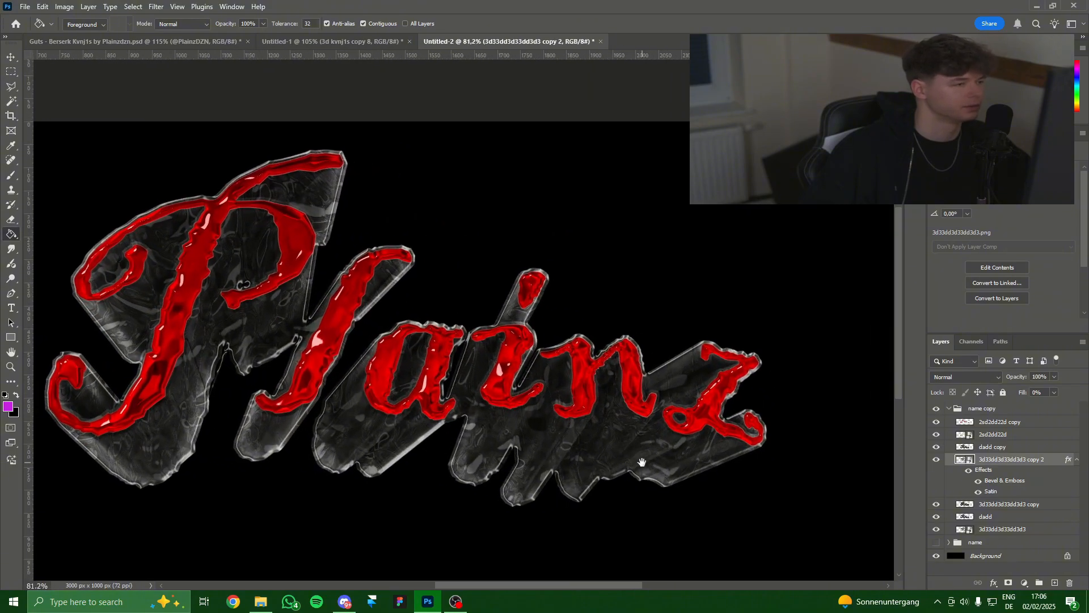
Duplicate '2sd2dd22d copy' and darken the duplicate to Lightness -38.
click(999, 425)
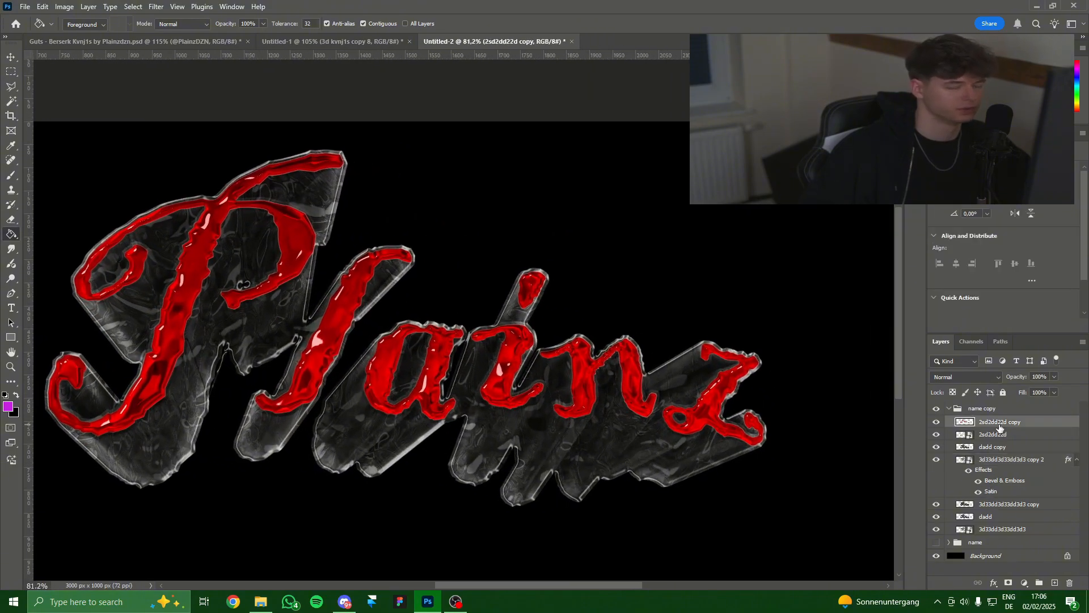
key(ctrl+j)
key(ctrl+u)
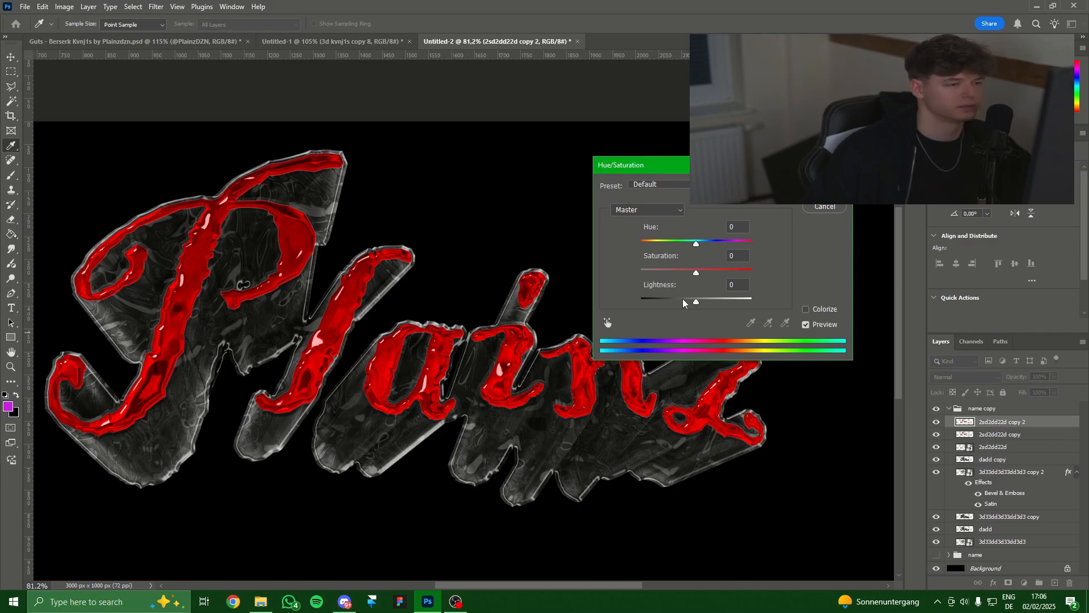
mouse_move(683, 303)
mouse_down()
mouse_move(639, 310)
mouse_move(678, 319)
mouse_up()
key(Return)
scroll(664, 296, down, 2)
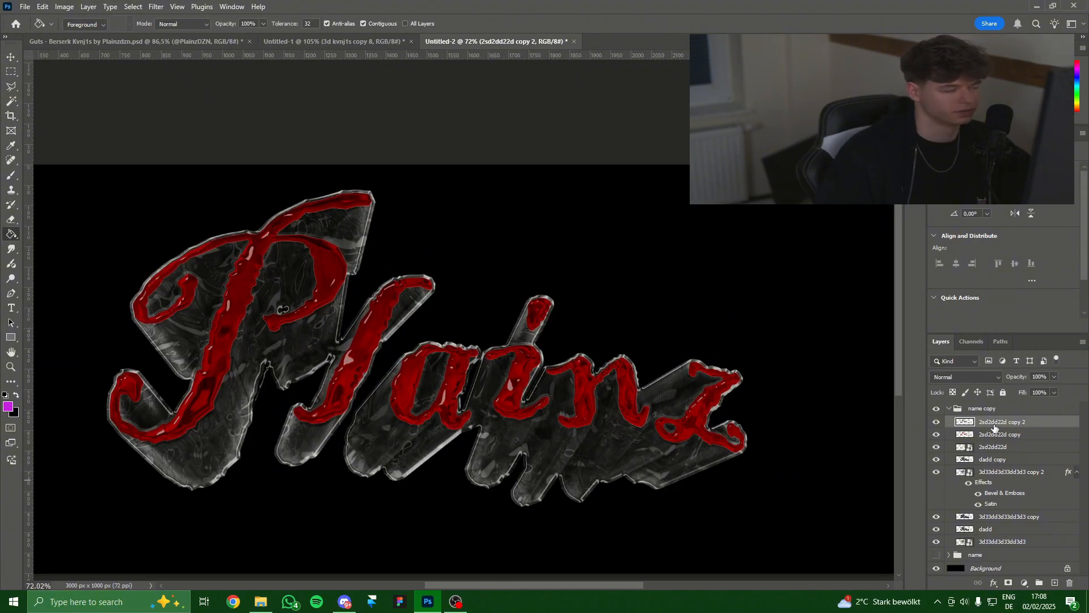
Duplicate the red layer, add a stronger Inner Shadow on the letter tops, then select 'copy 2'.
key(ctrl+j)
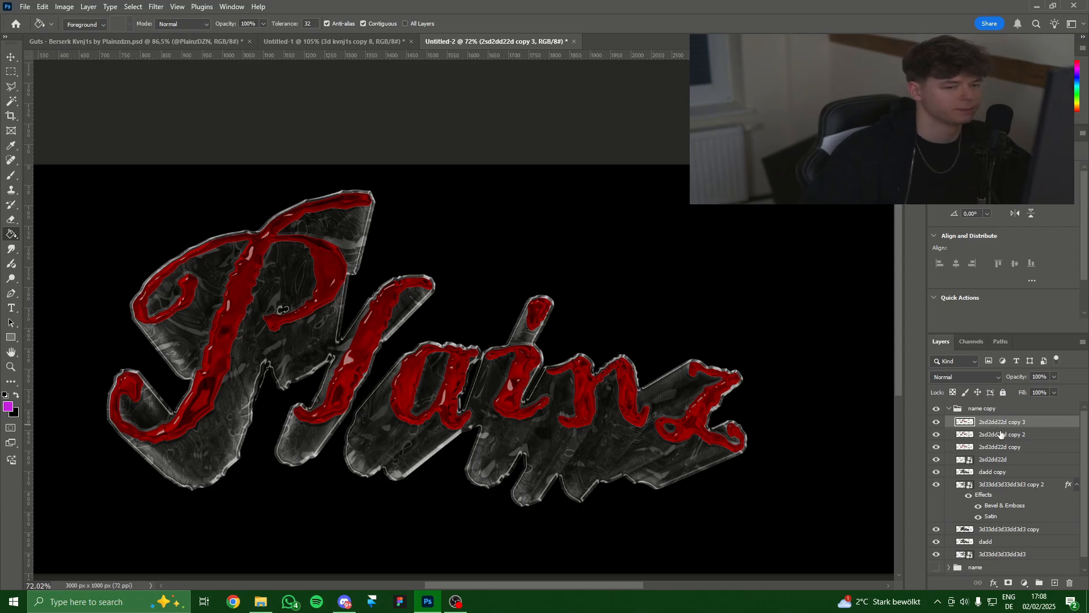
right_click(1000, 423)
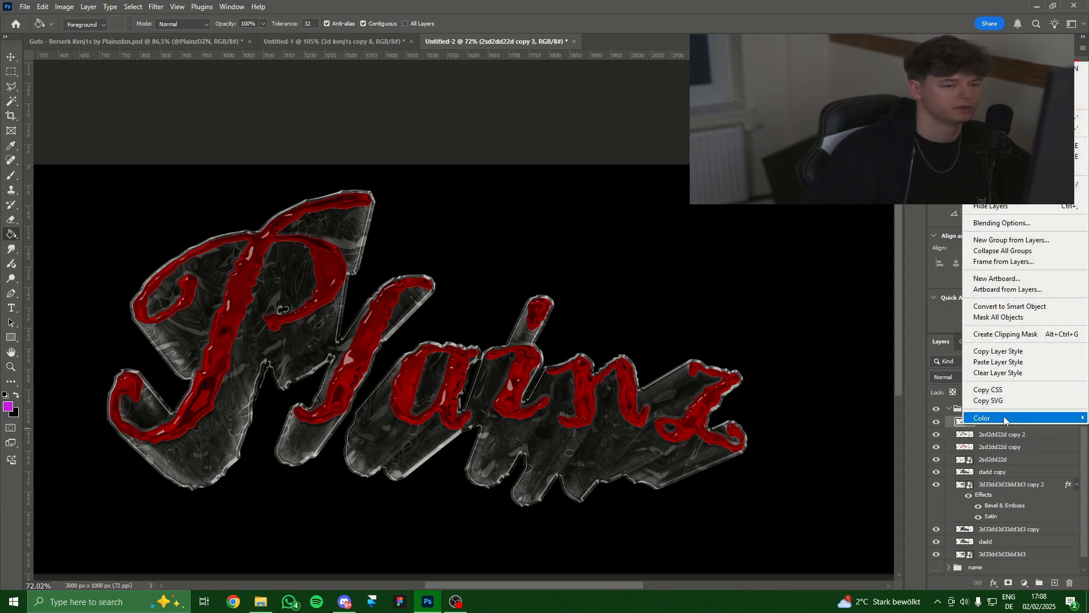
click(1017, 224)
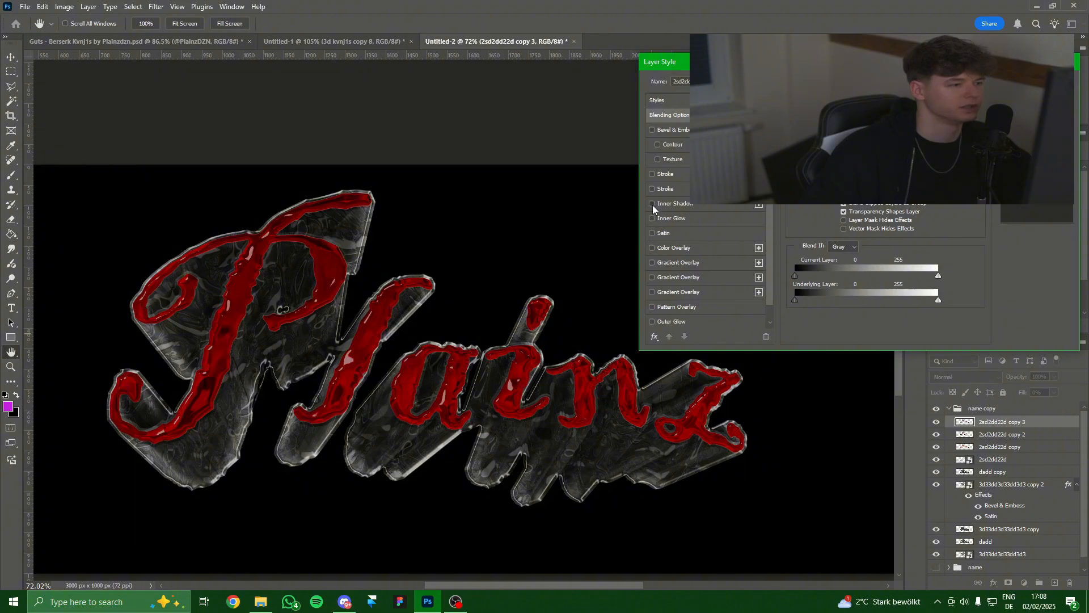
click(653, 207)
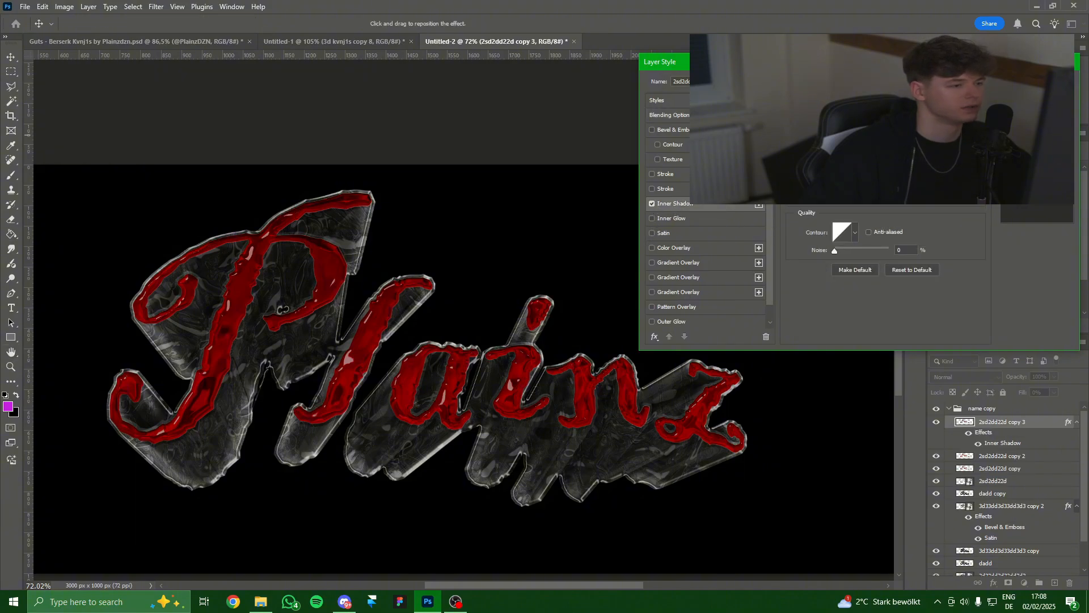
mouse_move(836, 182)
mouse_down()
mouse_move(862, 181)
mouse_move(853, 178)
mouse_up()
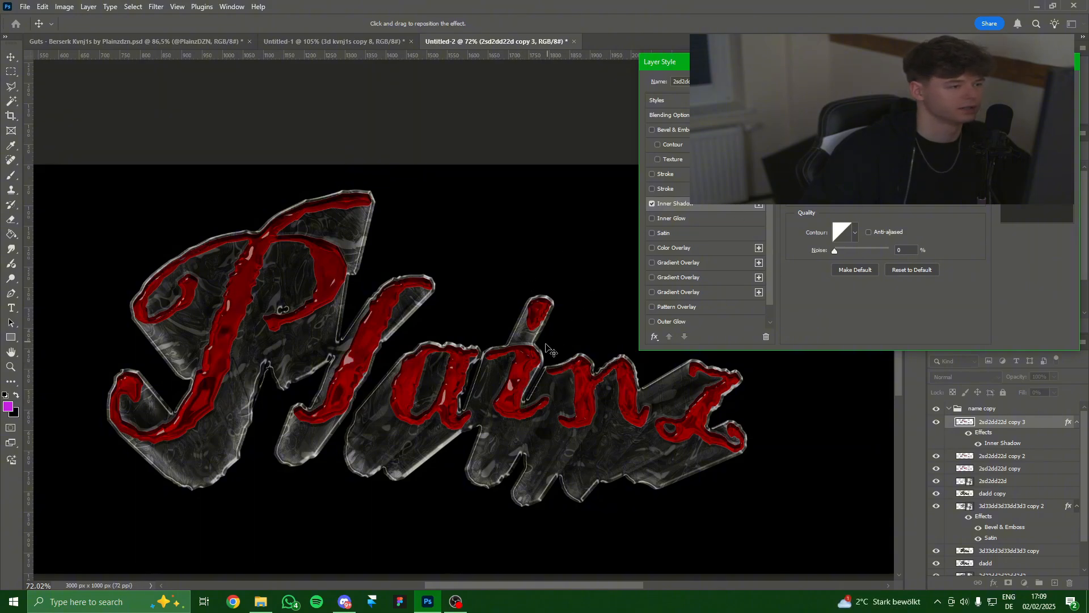
drag(837, 165, 841, 165)
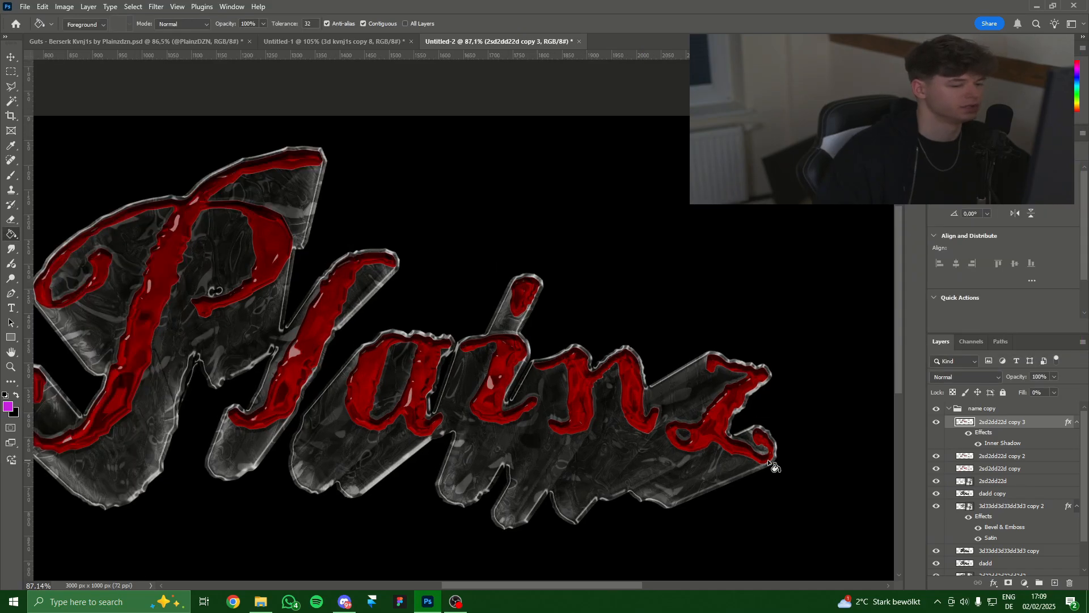
click(992, 457)
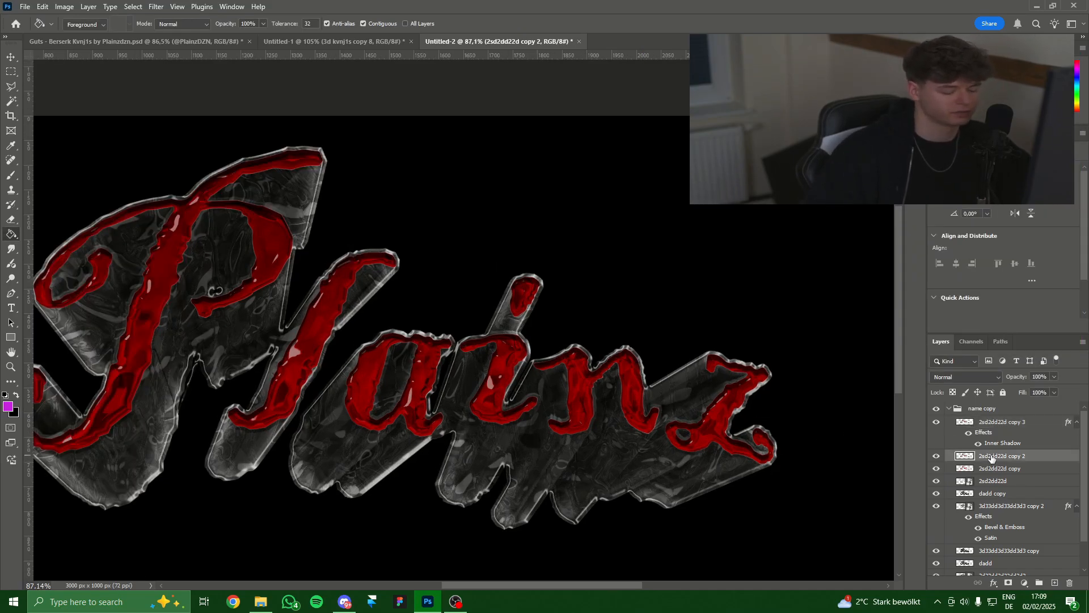
Duplicate 'copy 2' to the top and outline the letters with a rasterized white Stroke.
key(ctrl+j)
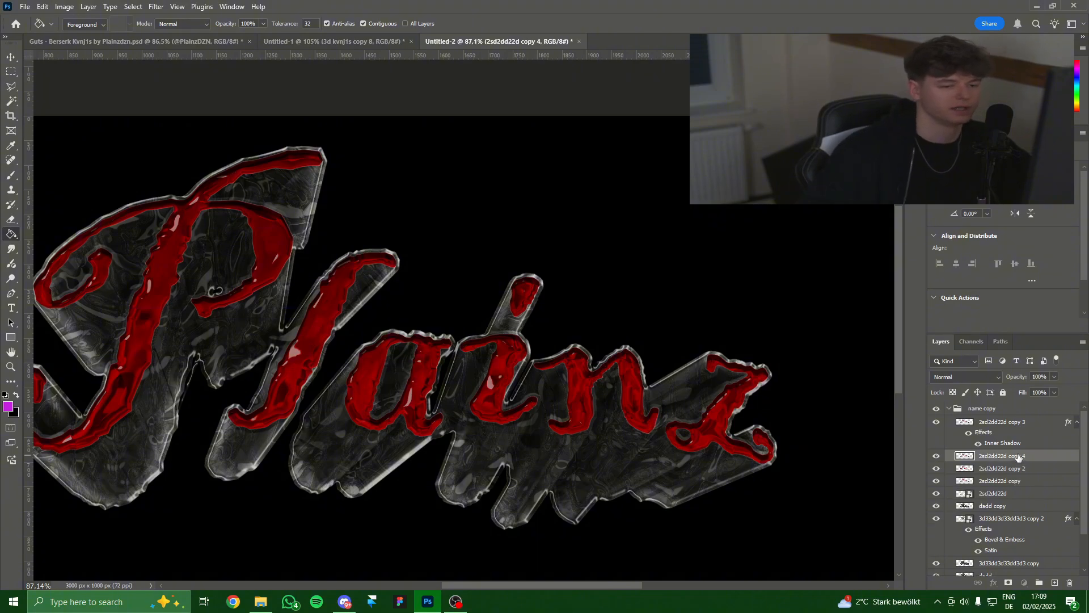
drag(1019, 457, 1014, 419)
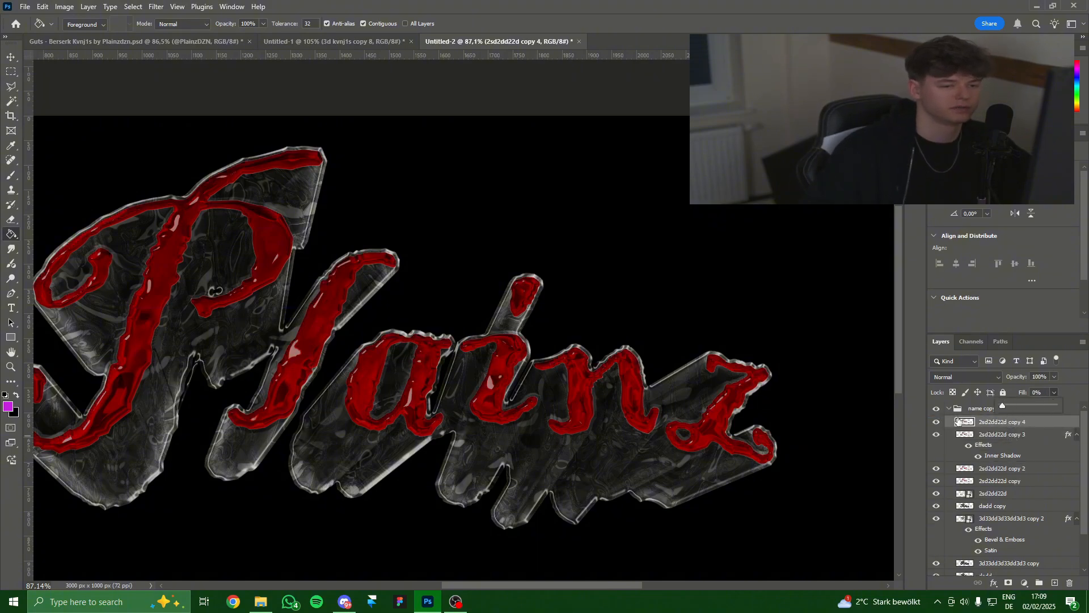
right_click(1012, 423)
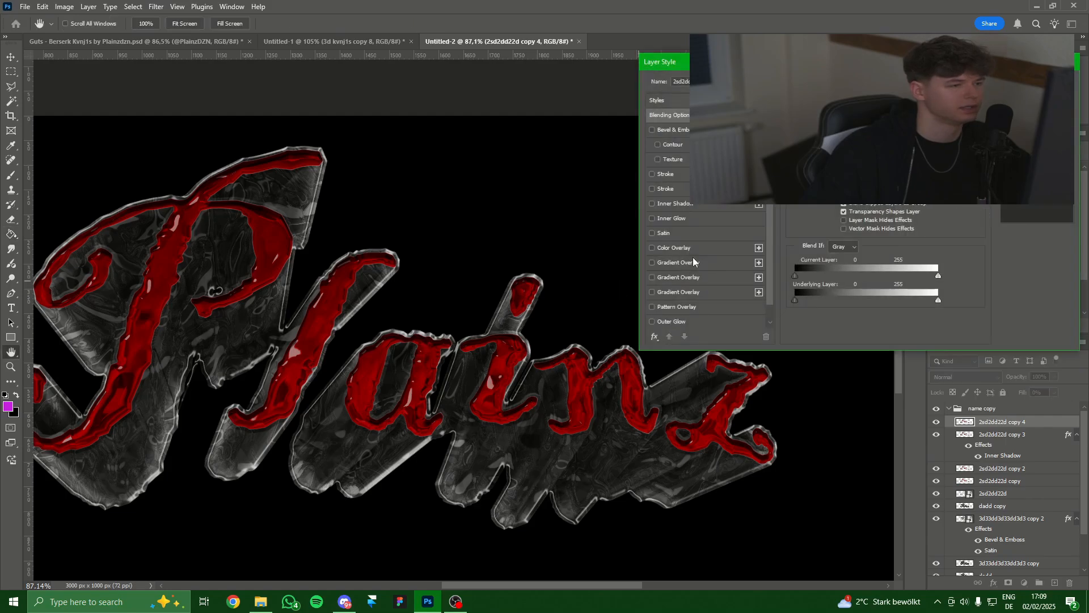
click(651, 174)
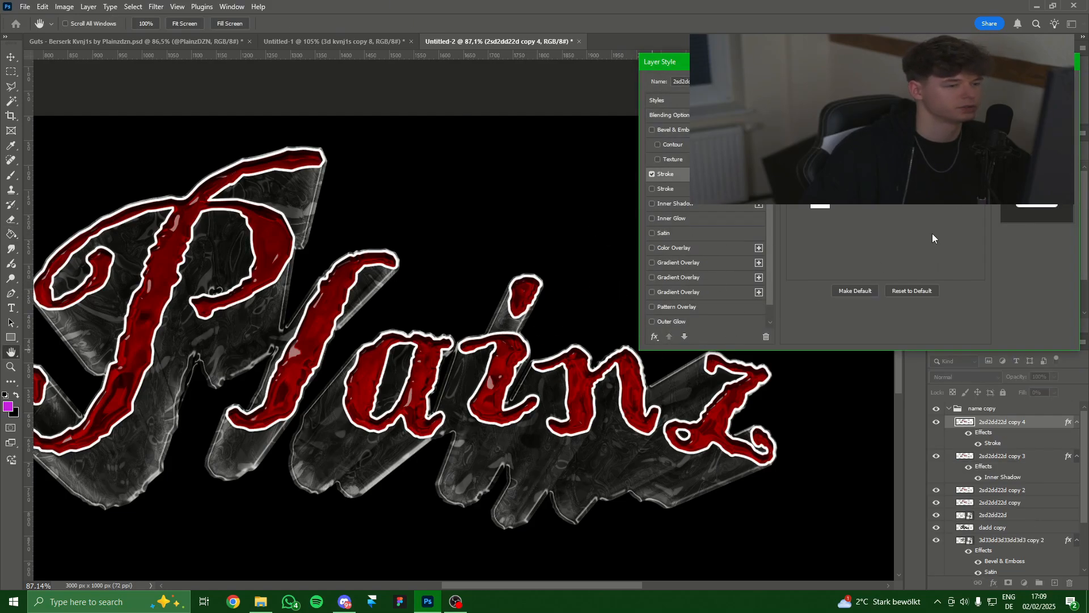
key(Return)
right_click(993, 420)
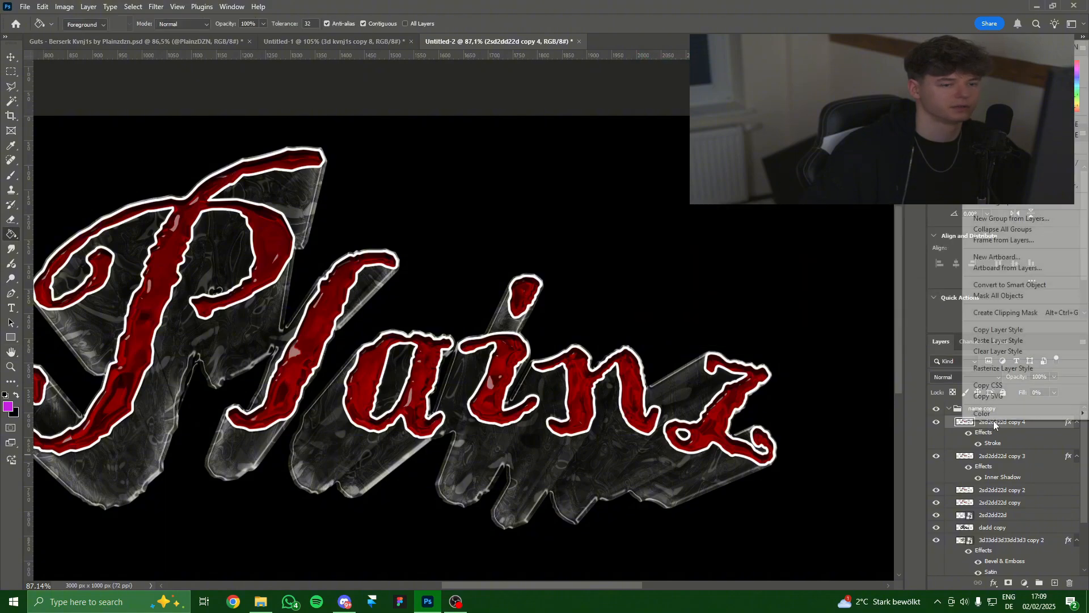
click(993, 370)
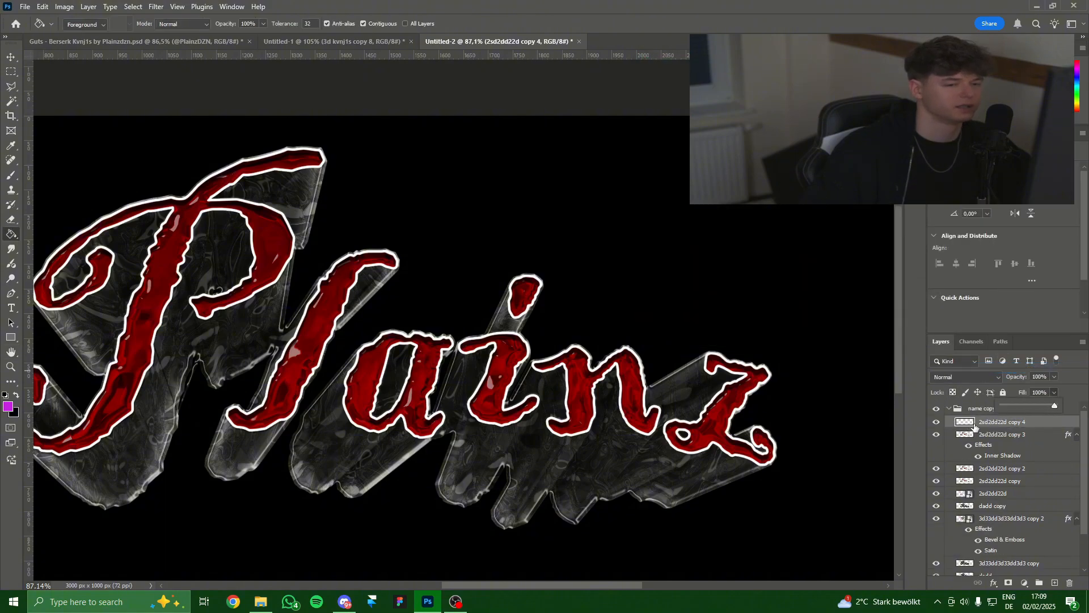
Launch Eye Candy 7 from the Filter menu.
scroll(404, 198, down, 1)
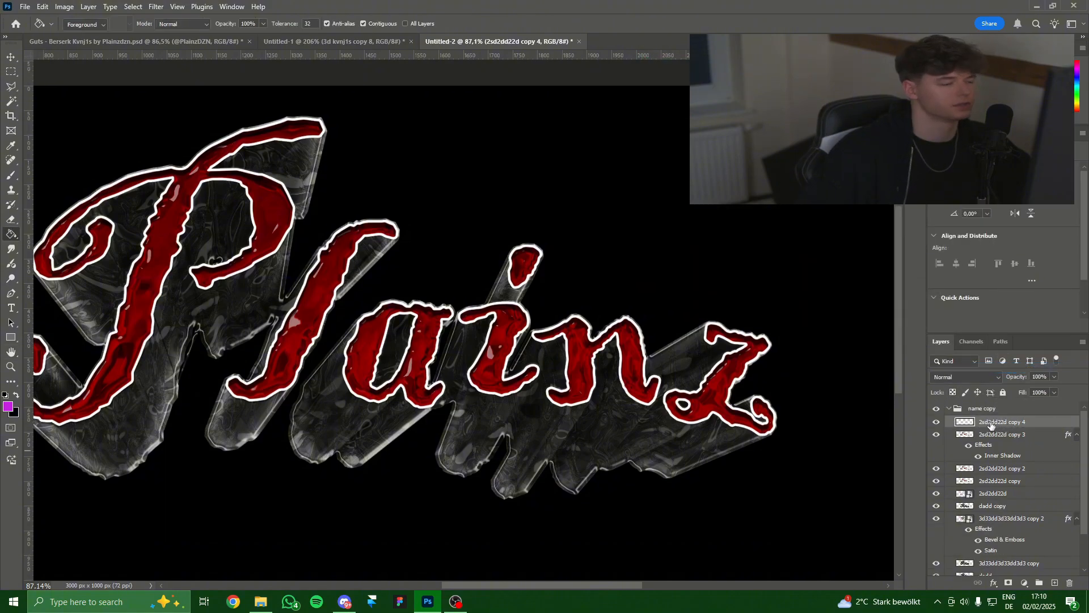
click(153, 8)
mouse_move(199, 265)
click(330, 267)
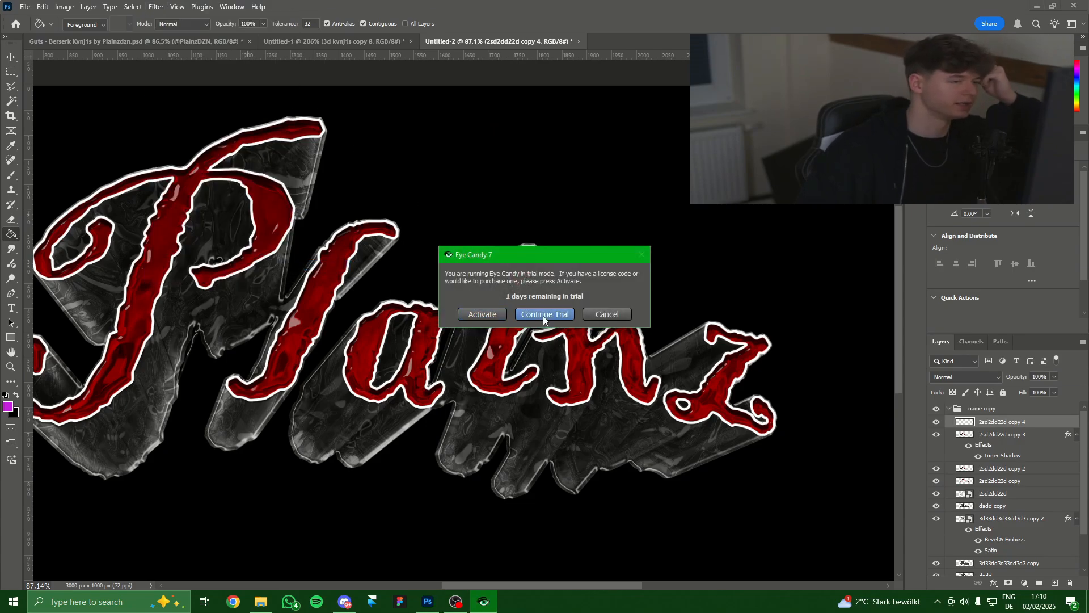
Continue the Eye Candy 7 trial and apply the Liquid 'Gentle, Mountains' chrome preset.
click(543, 316)
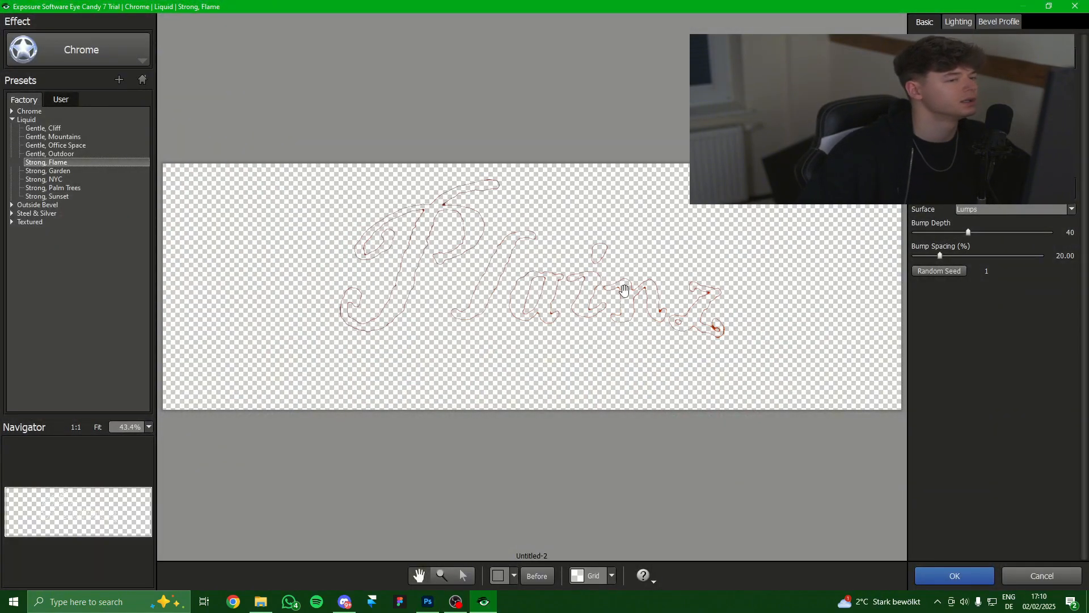
scroll(624, 290, up, 2)
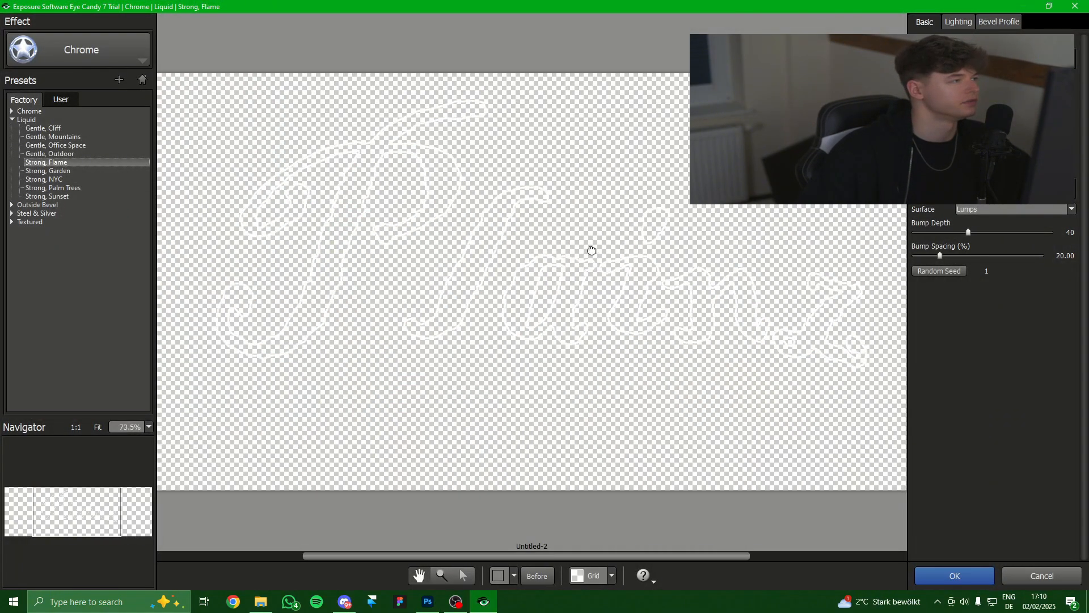
drag(592, 250, 521, 250)
click(63, 137)
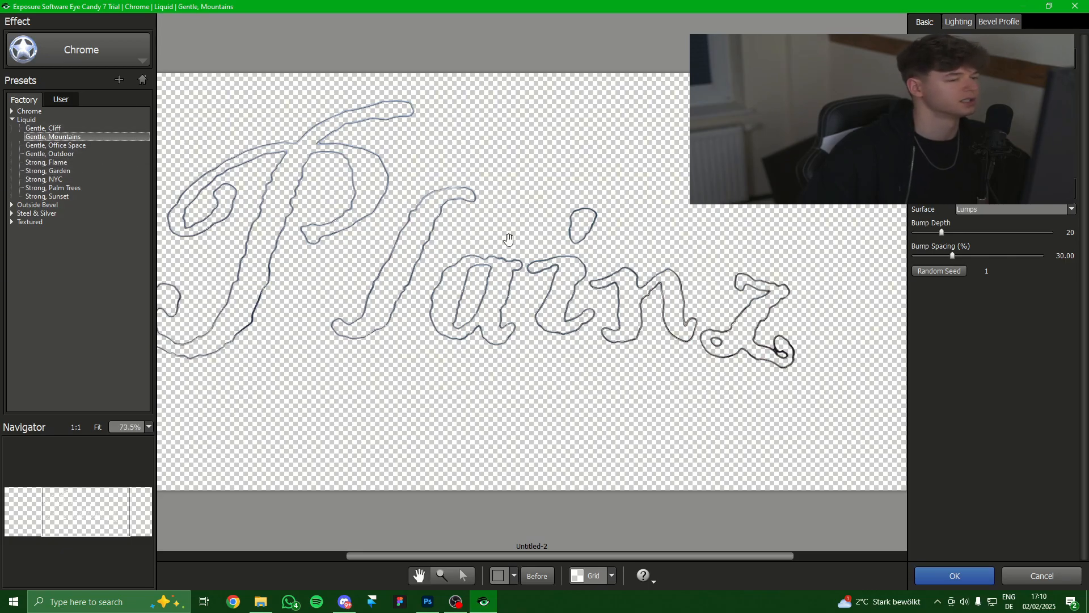
scroll(508, 239, up, 2)
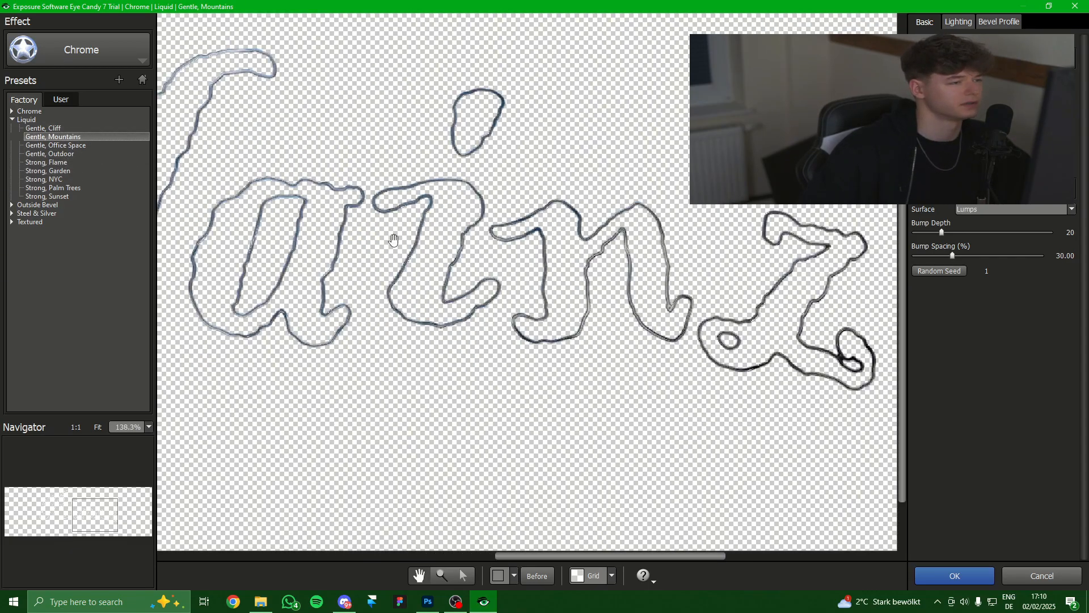
key(Return)
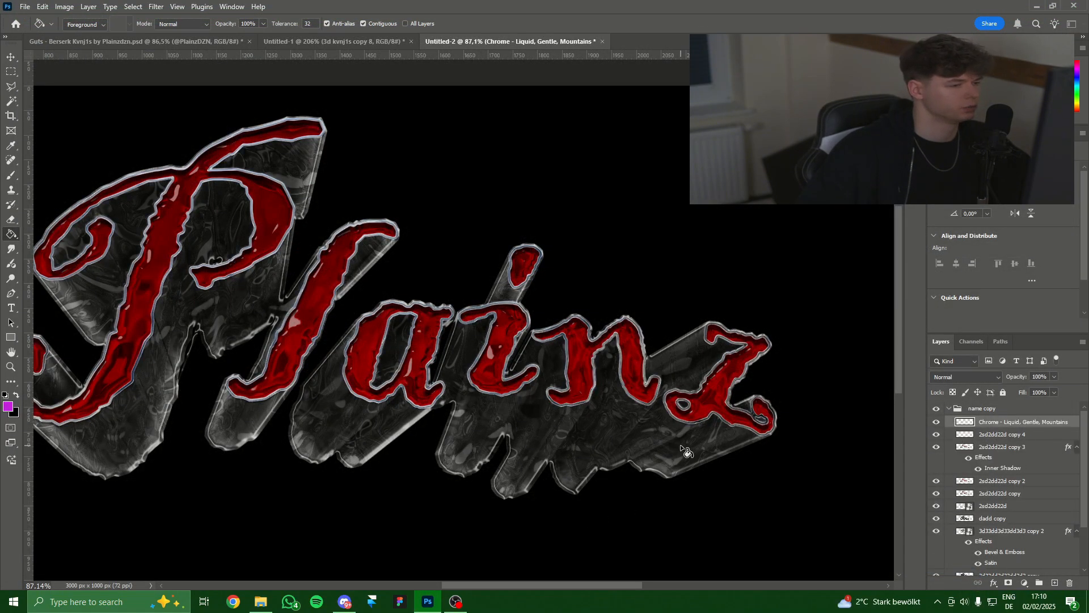
Desaturate the chrome outline with Saturation -100.
key(ctrl+u)
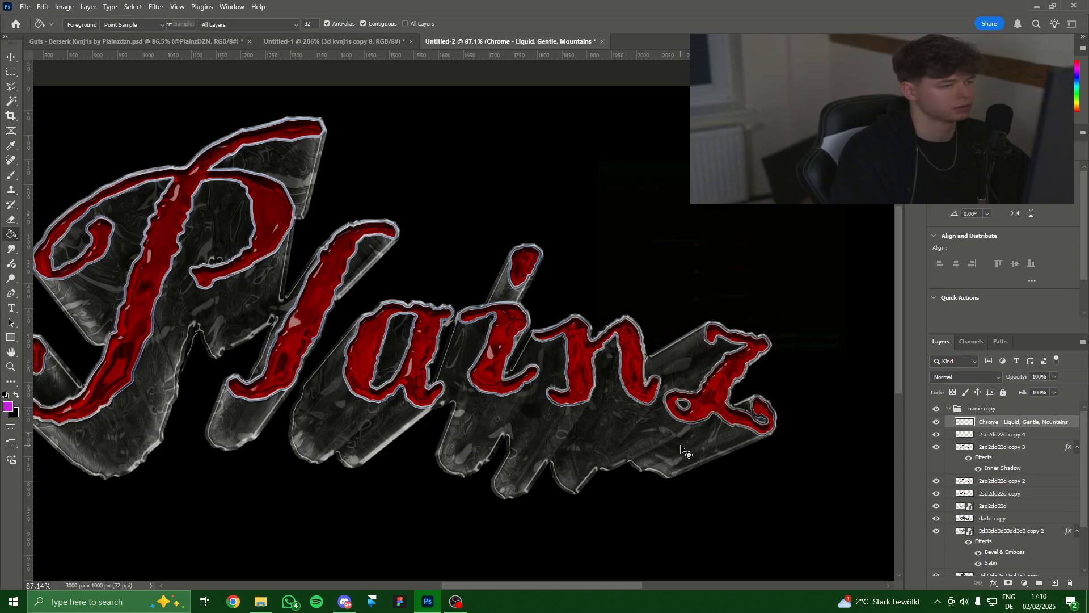
drag(678, 272, 496, 282)
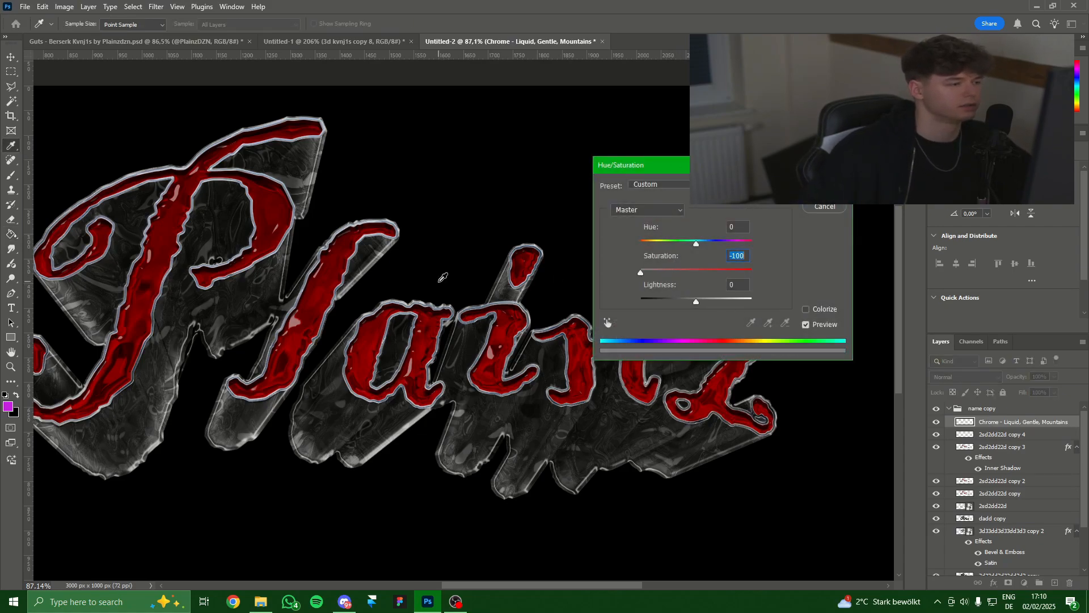
key(Return)
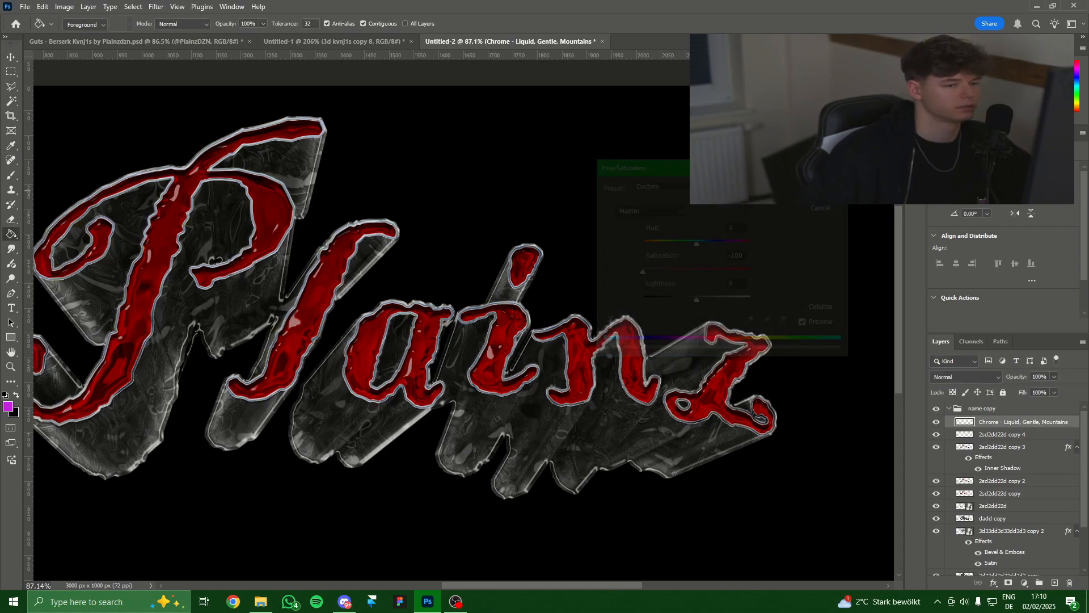
scroll(669, 352, up, 4)
scroll(670, 374, down, 5)
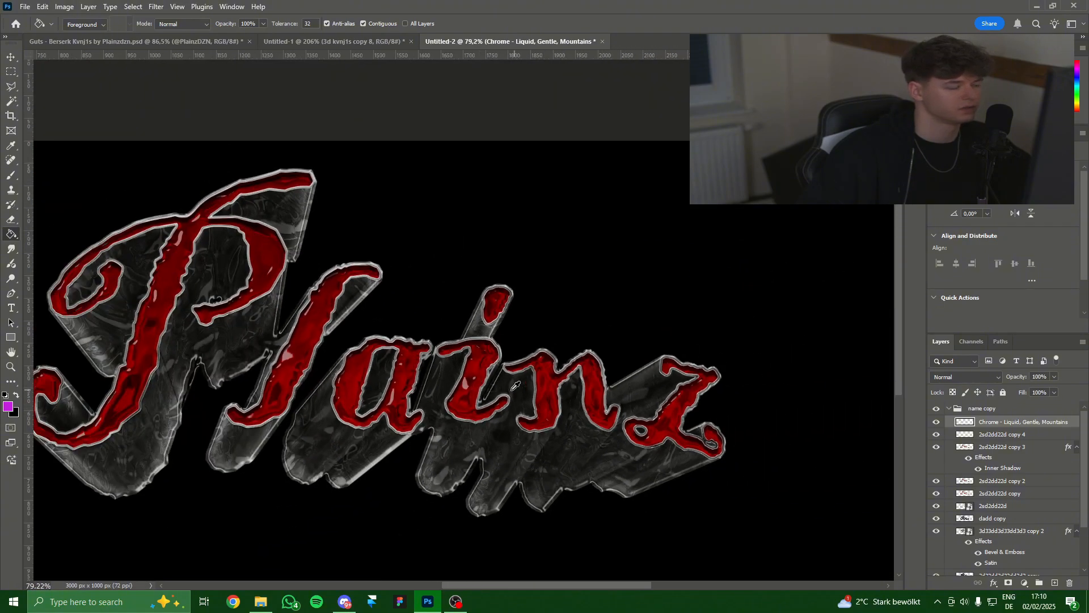
Hide the '2sd2dd22d copy 4' layer.
click(936, 434)
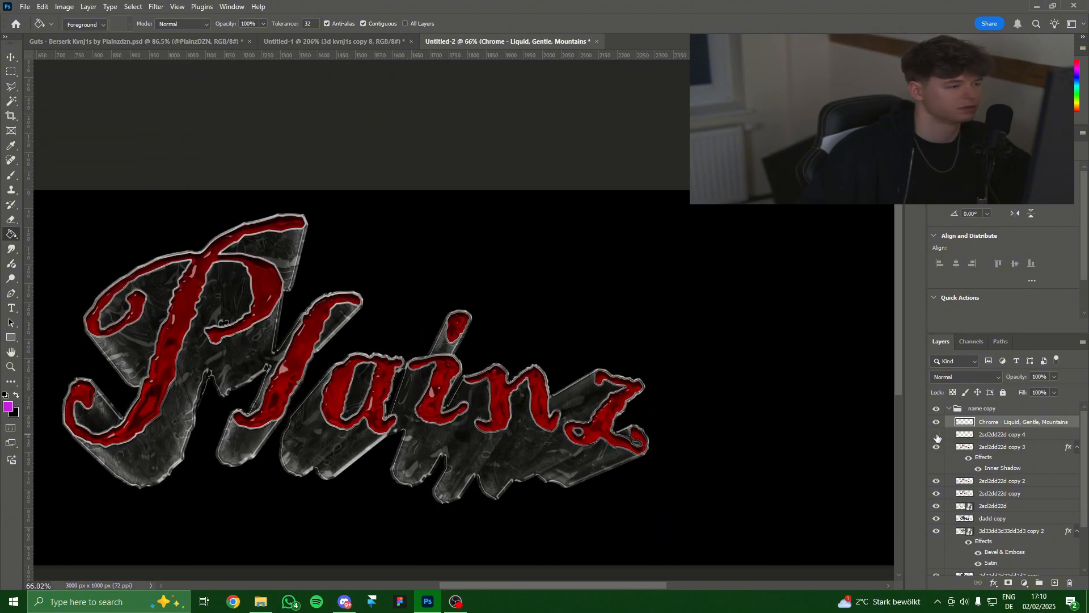
scroll(417, 390, up, 4)
scroll(417, 389, down, 5)
scroll(417, 390, down, 2)
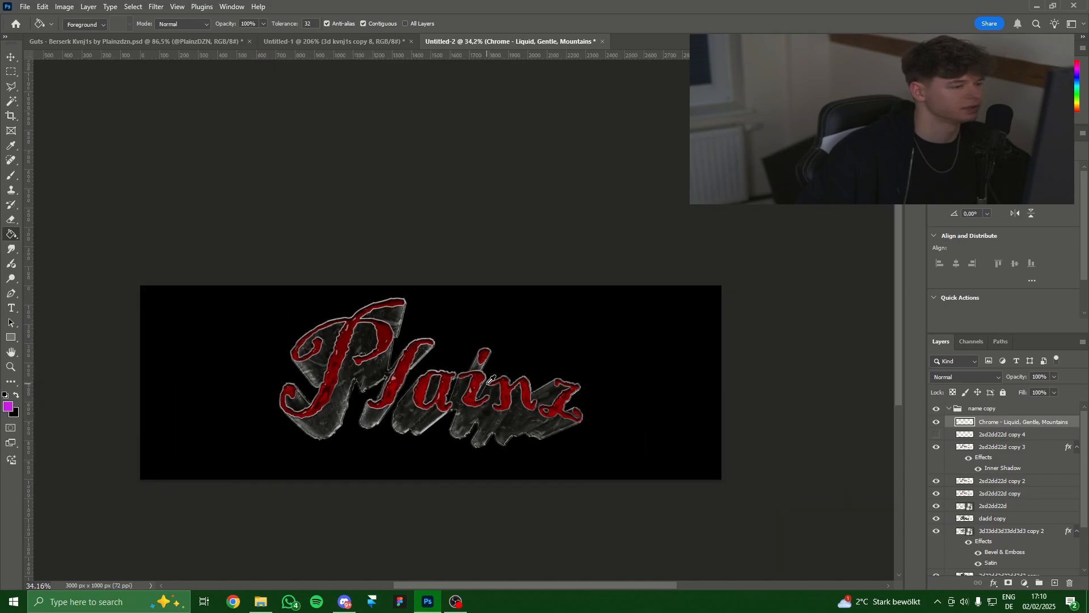
scroll(582, 393, up, 4)
scroll(285, 431, up, 3)
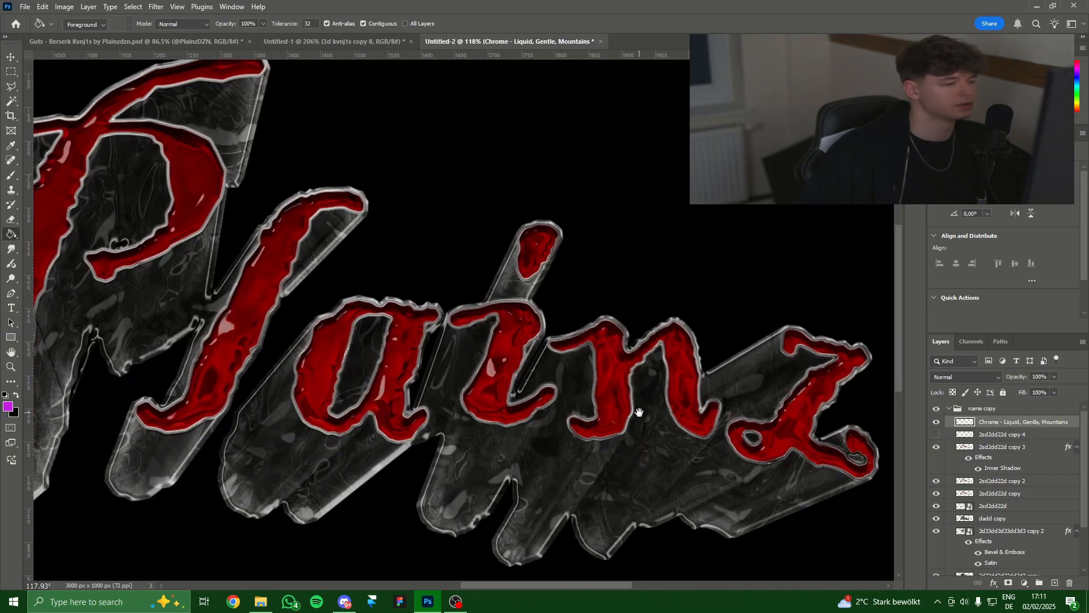
scroll(629, 422, down, 3)
Duplicate the Chrome Gentle, Mountains layer in Dissolve mode, toggling the original's visibility.
key(ctrl+j)
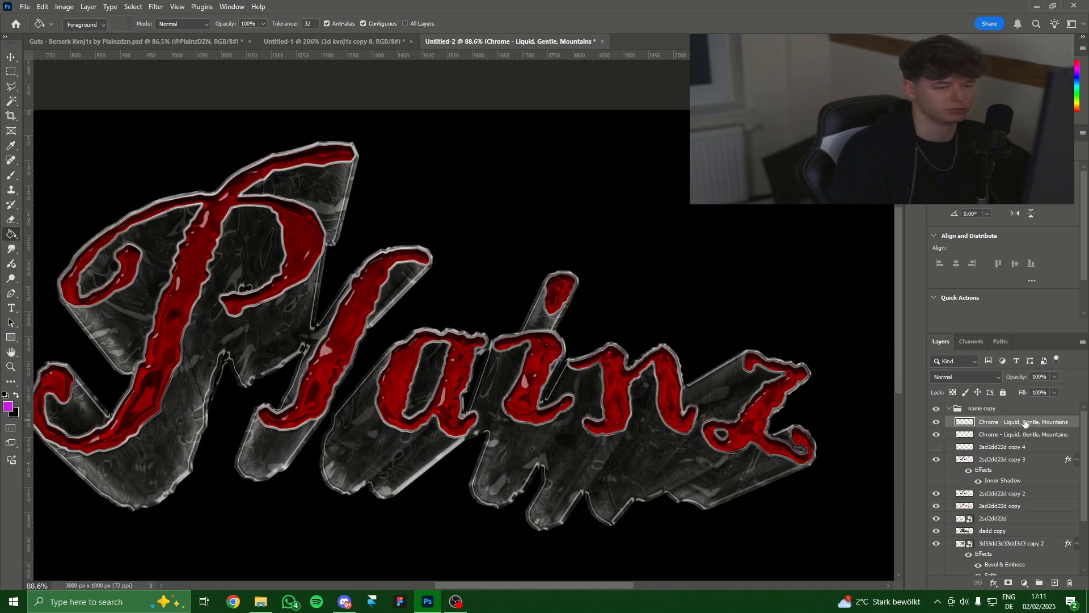
click(951, 378)
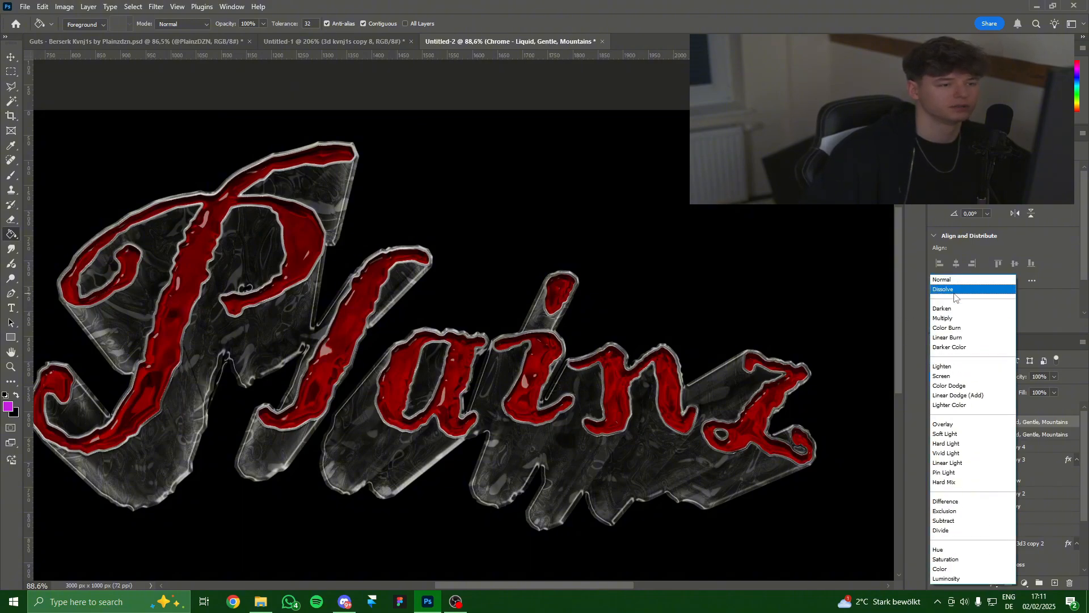
click(966, 290)
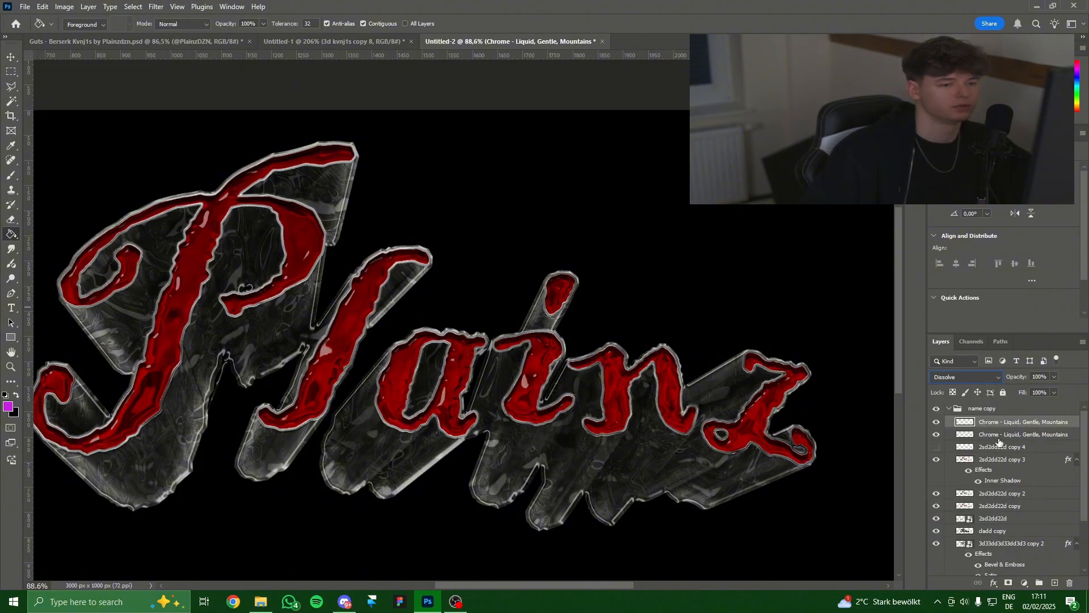
click(999, 435)
click(937, 434)
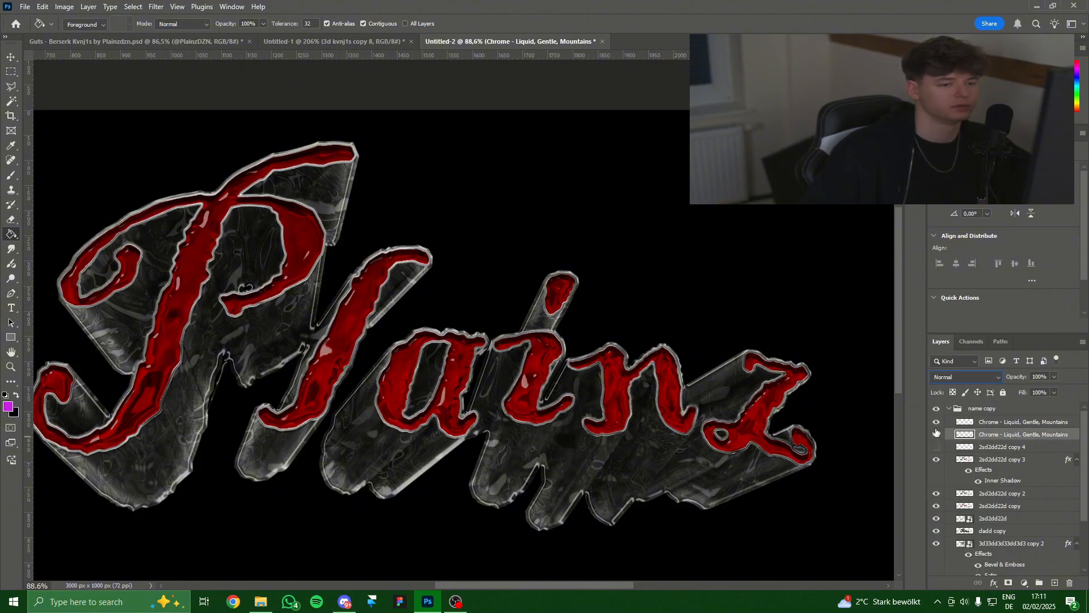
scroll(541, 393, up, 6)
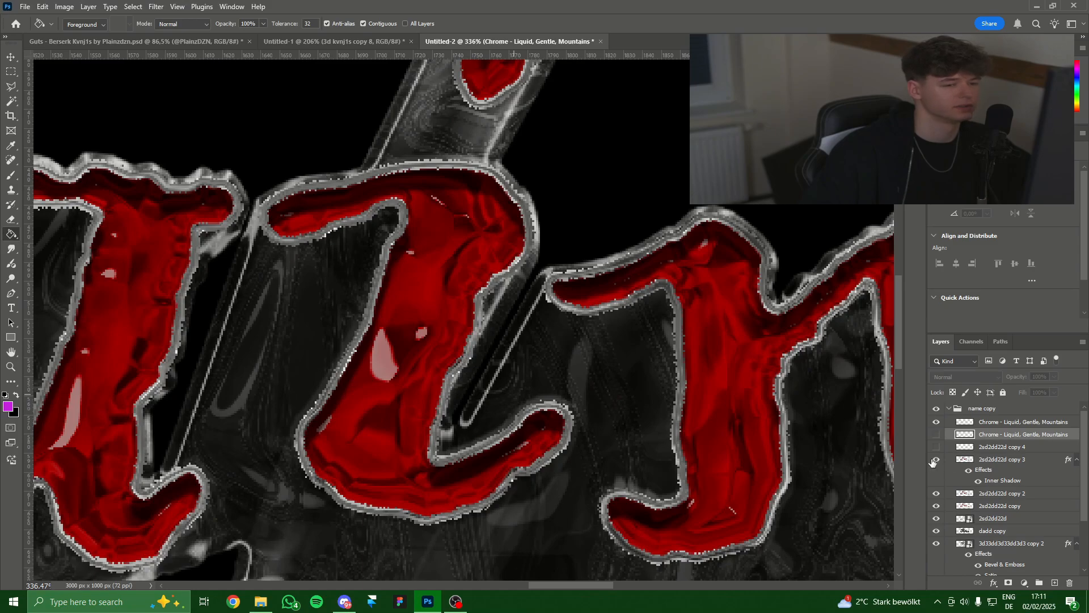
click(936, 434)
scroll(815, 419, down, 2)
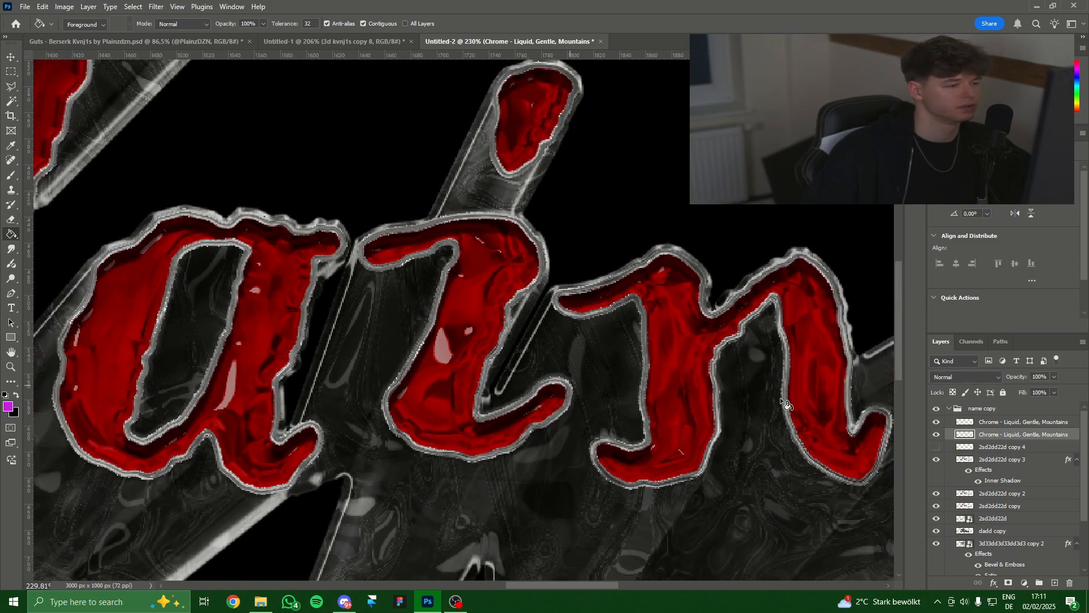
Add an 8 px Outer Glow to the lower Chrome Gentle, Mountains layer.
right_click(1004, 437)
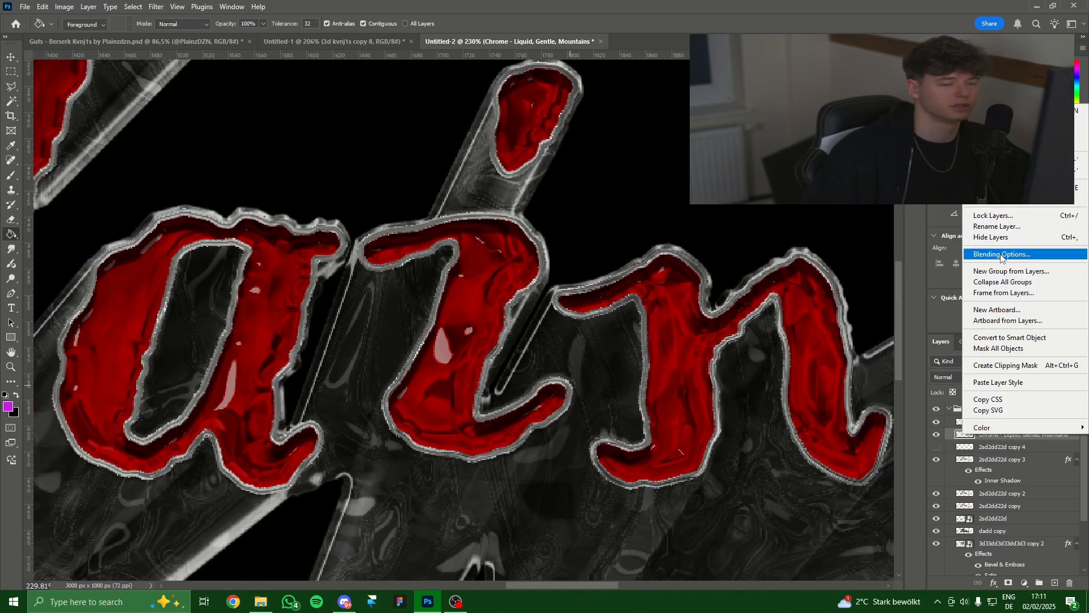
click(1002, 255)
click(652, 293)
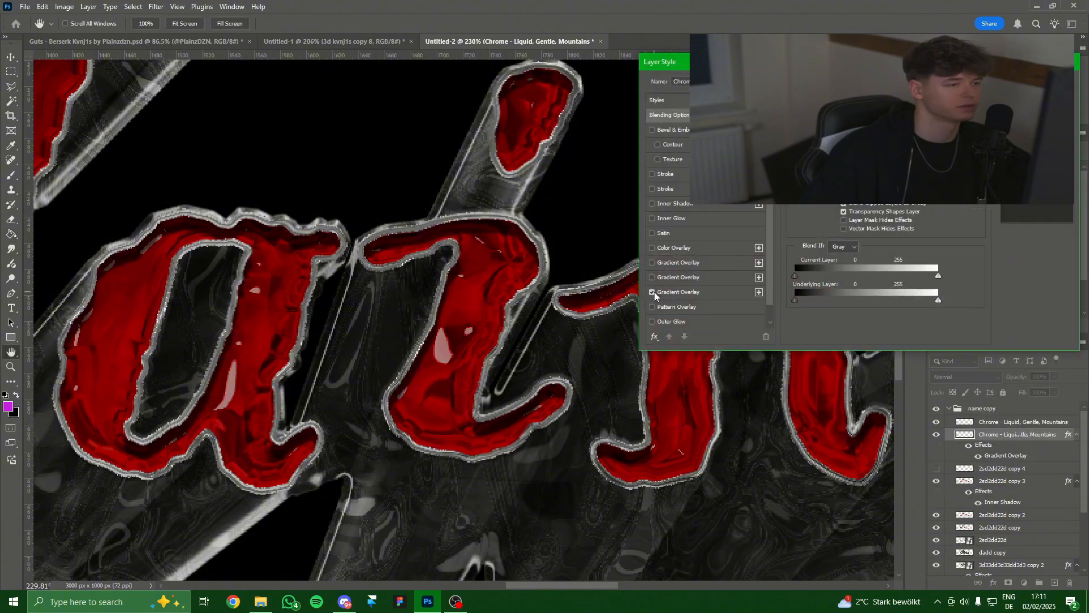
click(652, 292)
click(652, 321)
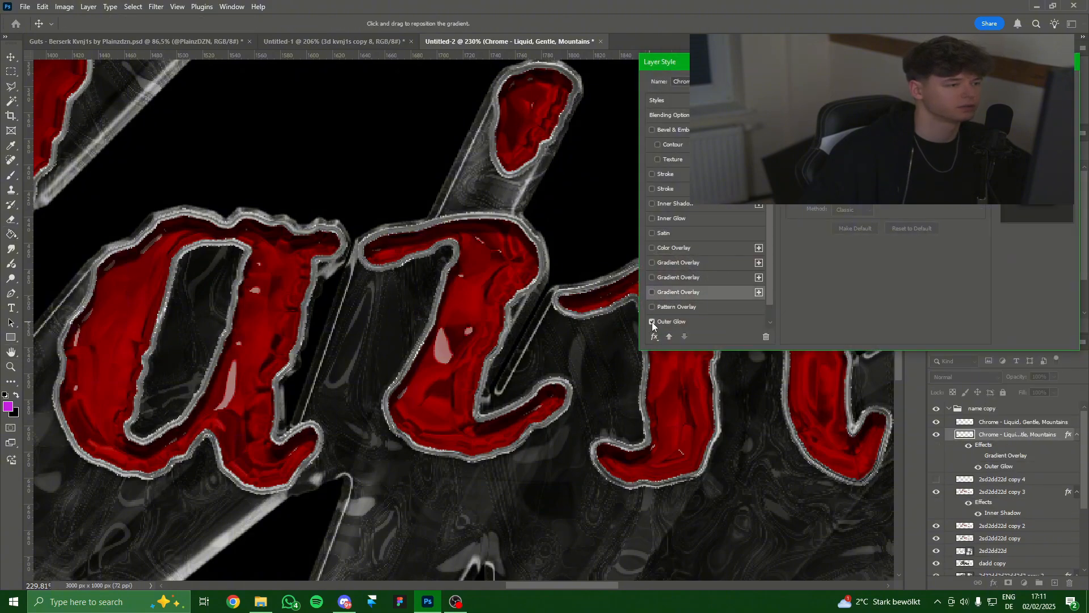
click(680, 321)
scroll(703, 305, down, 1)
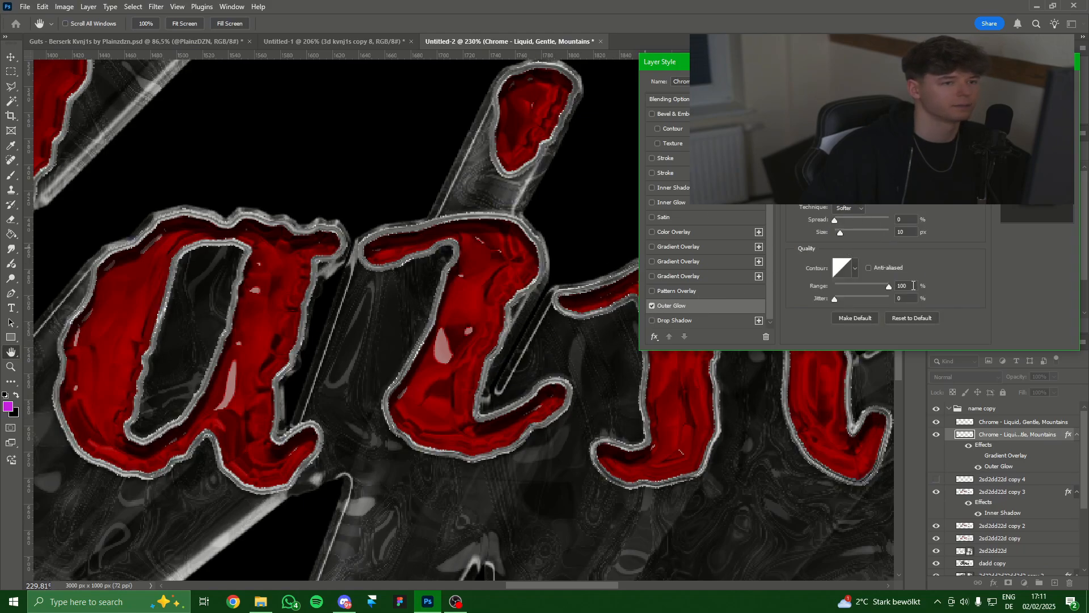
drag(839, 233, 839, 235)
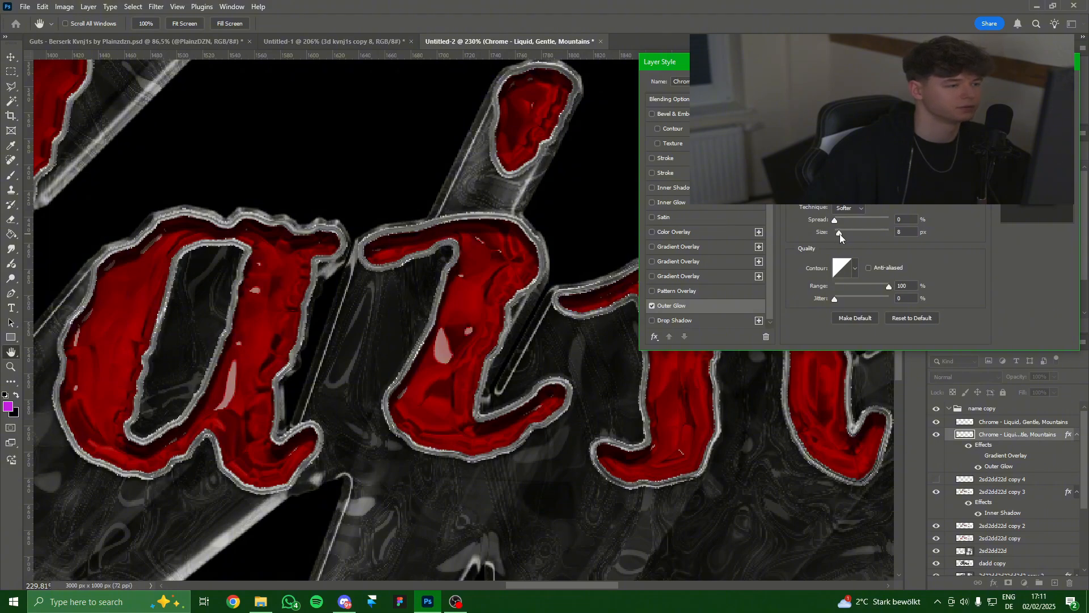
click(1037, 81)
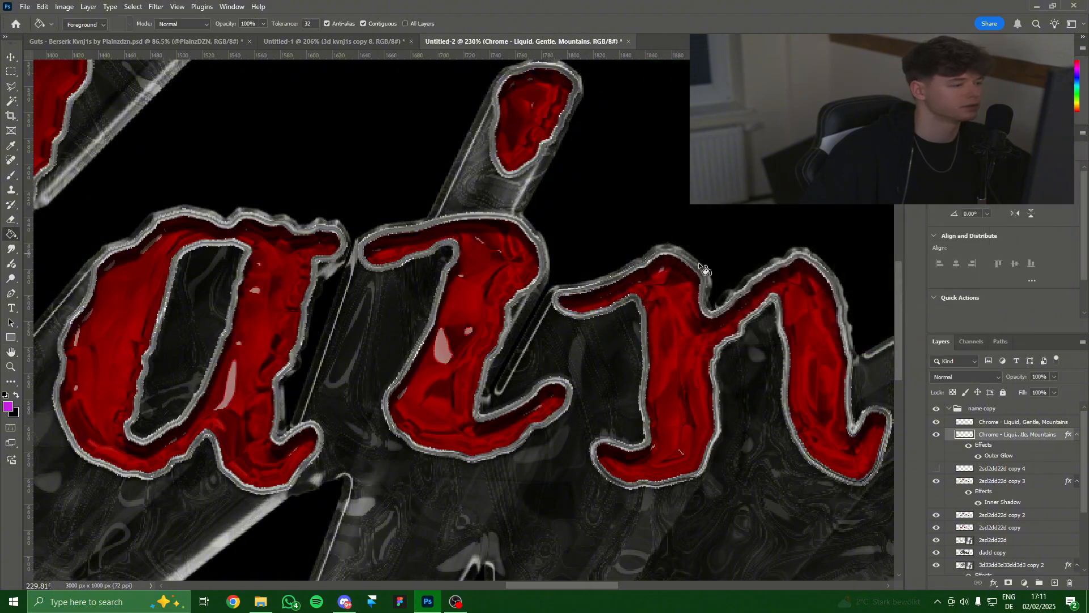
scroll(599, 352, down, 6)
drag(586, 320, 578, 343)
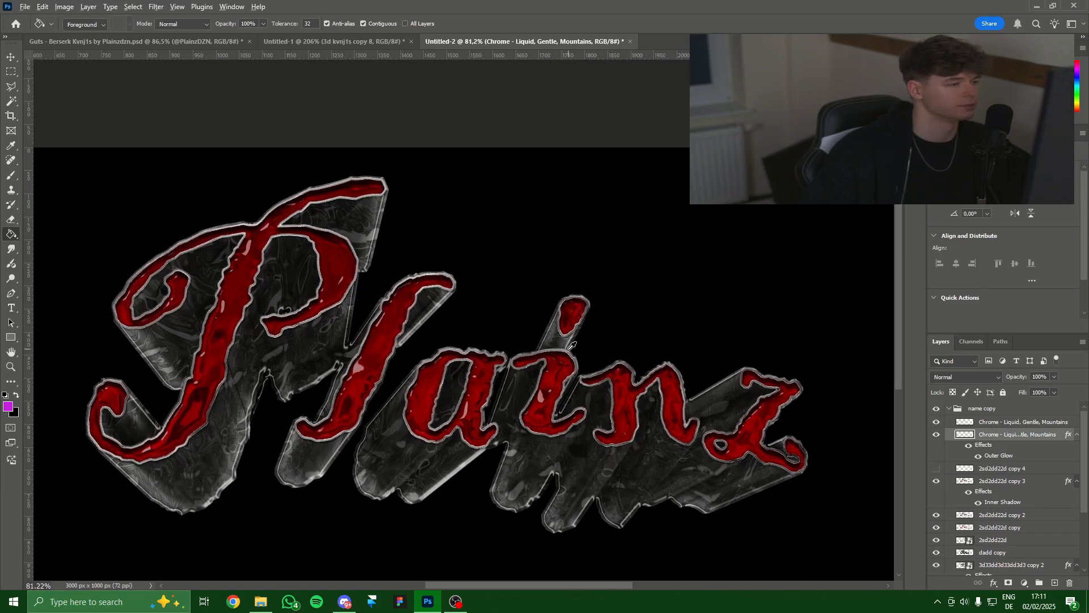
Compare copy 2 and copy 3 by toggling them, then hide '2sd2dd22d copy' and keep copy 2 visible.
scroll(384, 487, down, 1)
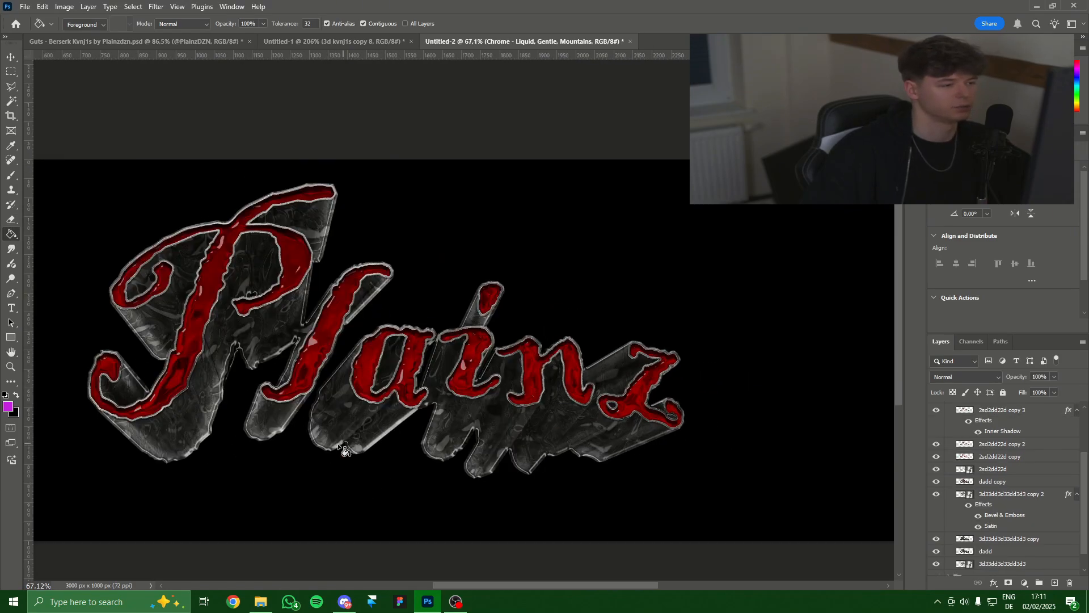
scroll(950, 514, up, 1)
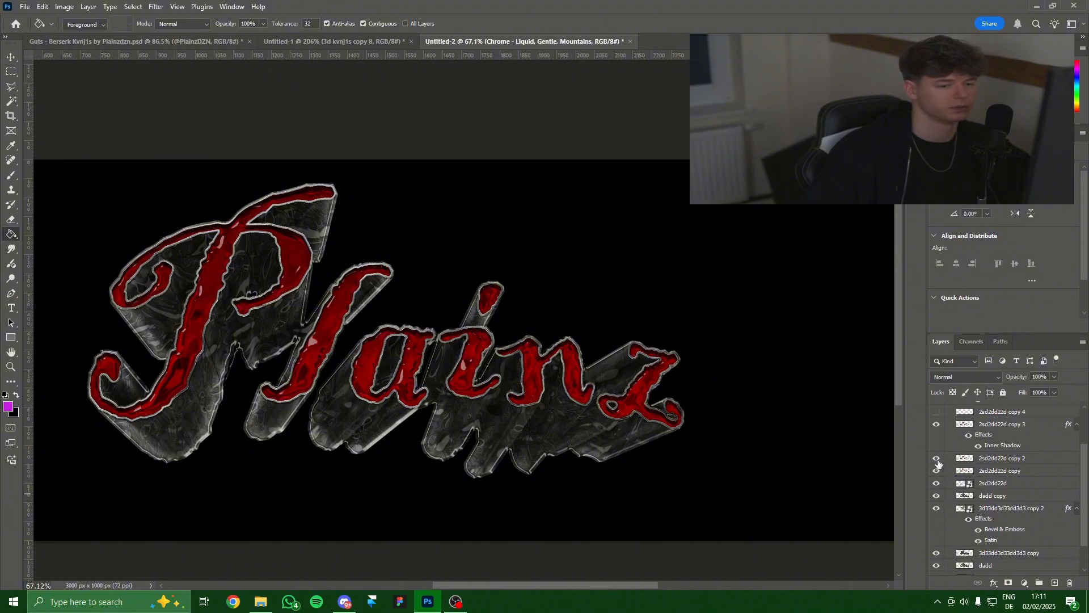
click(935, 459)
click(936, 459)
click(937, 424)
click(937, 423)
click(937, 470)
click(936, 458)
Duplicate '2sd2dd22d copy 2' and set Hue/Saturation to Saturation -100 and Lightness -46.
click(1015, 460)
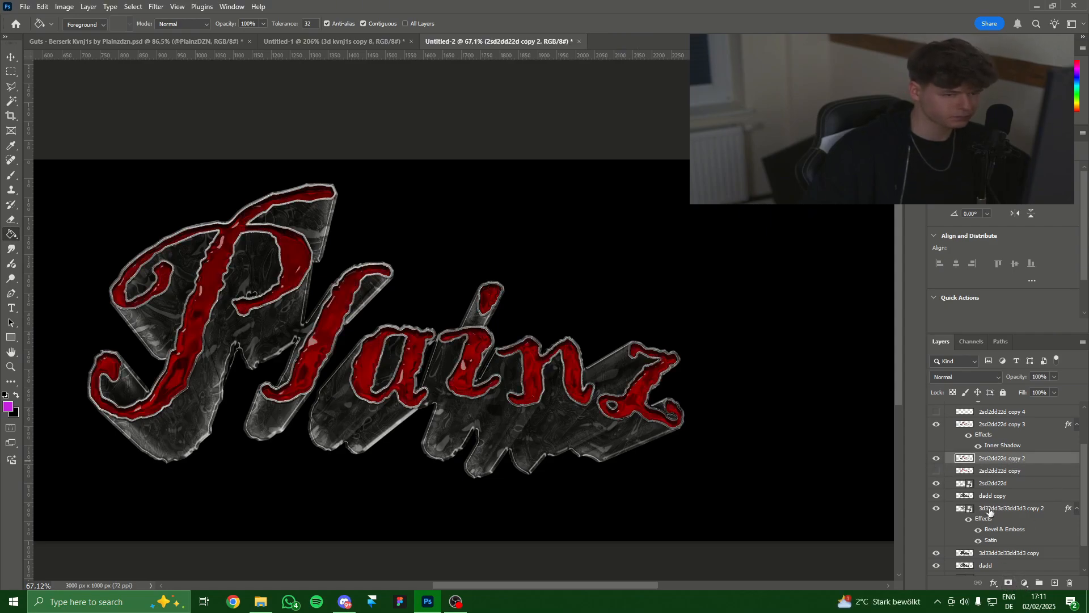
key(ctrl+j)
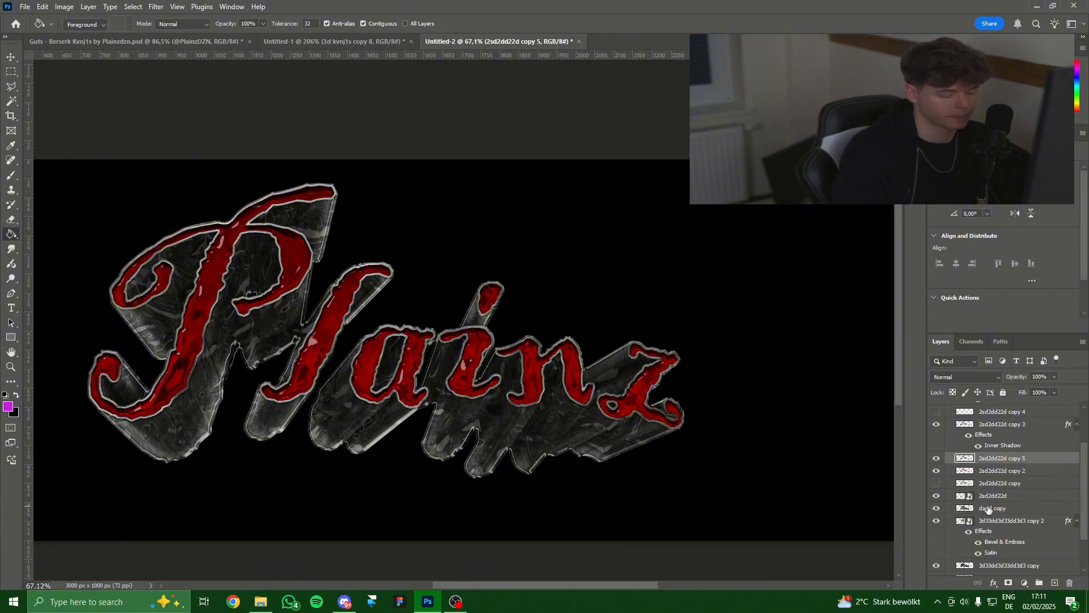
key(ctrl+u)
drag(696, 271, 480, 279)
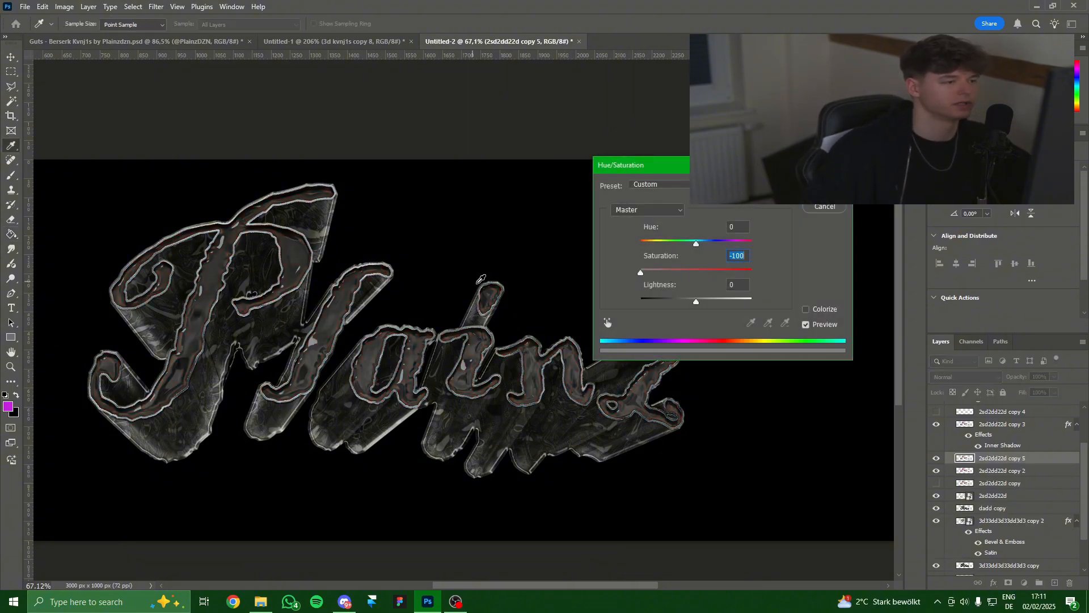
drag(676, 303, 671, 301)
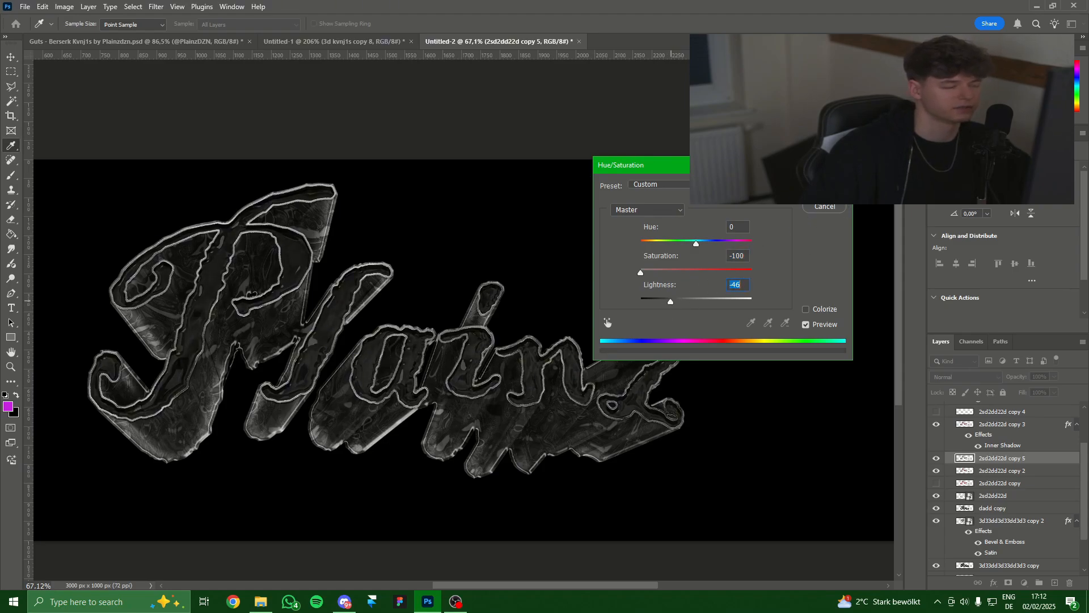
click(824, 190)
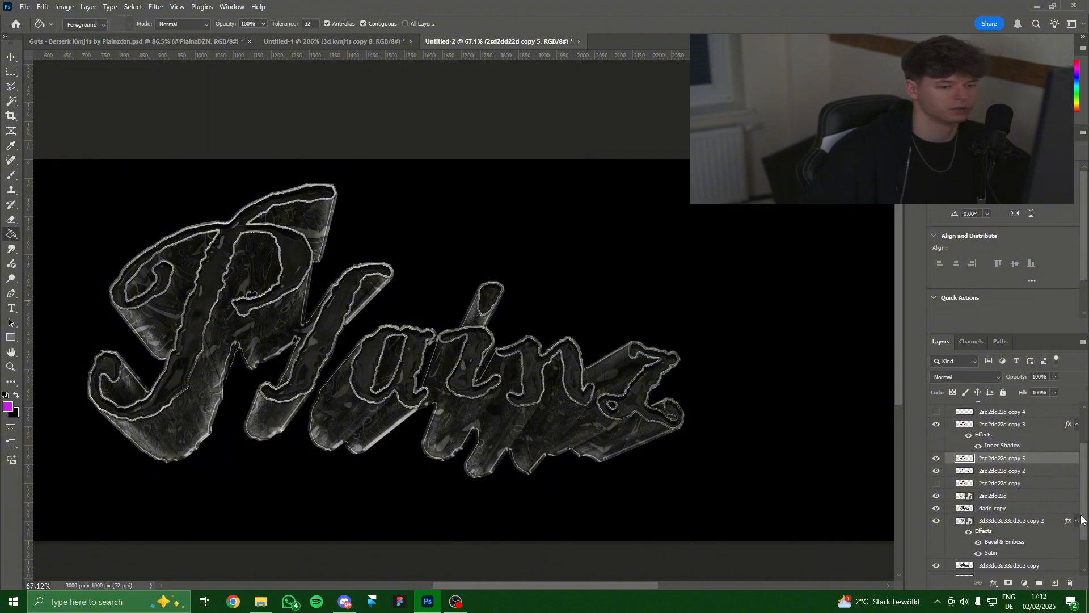
Add a layer mask to copy 5 and brush over the P, z, n and a to reveal red.
click(1008, 583)
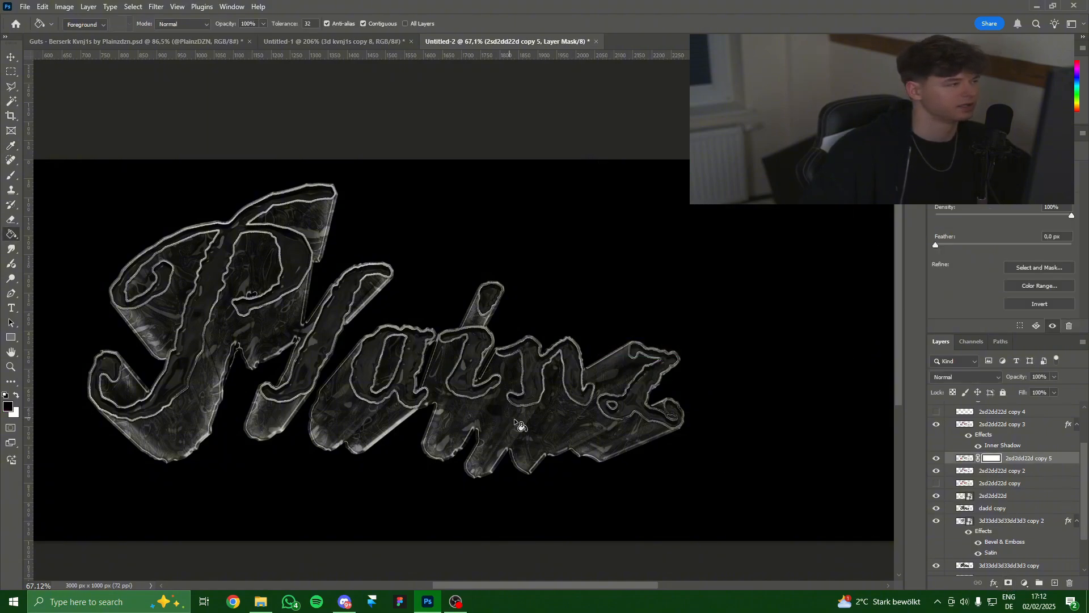
click(11, 175)
drag(280, 364, 284, 364)
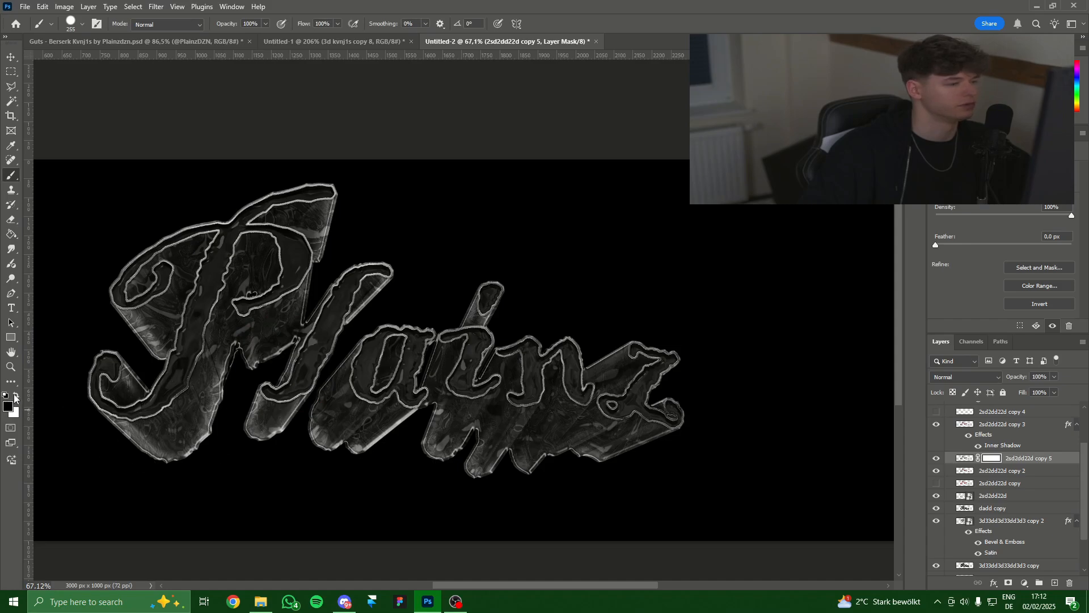
mouse_move(105, 360)
mouse_down()
mouse_move(134, 413)
mouse_move(243, 207)
mouse_move(238, 277)
mouse_move(268, 249)
mouse_move(275, 183)
mouse_move(301, 187)
mouse_up()
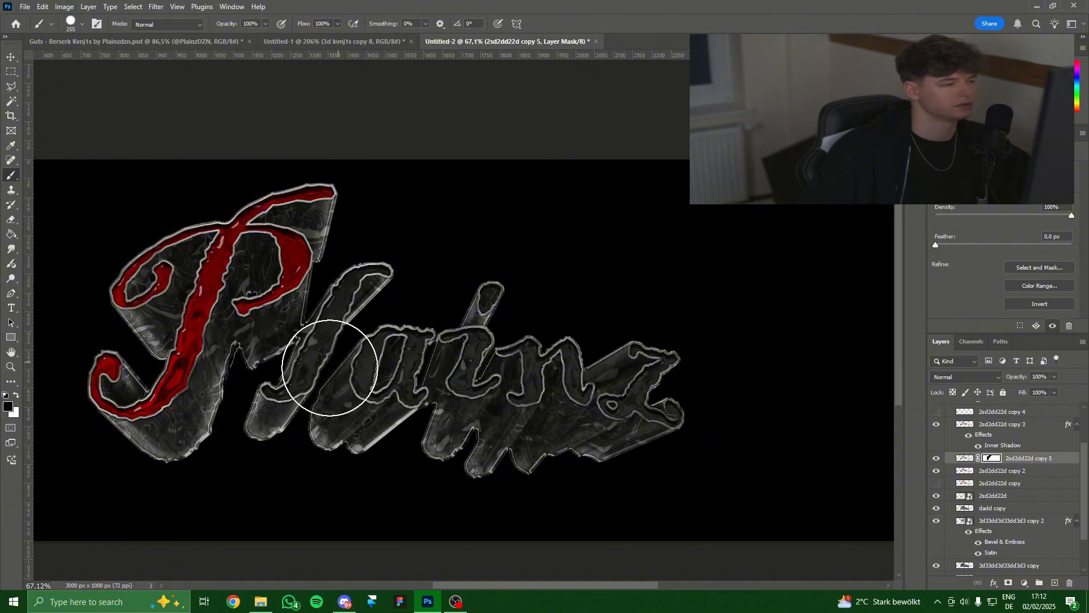
mouse_move(651, 360)
mouse_down()
mouse_move(649, 388)
mouse_move(635, 398)
mouse_move(553, 382)
mouse_up()
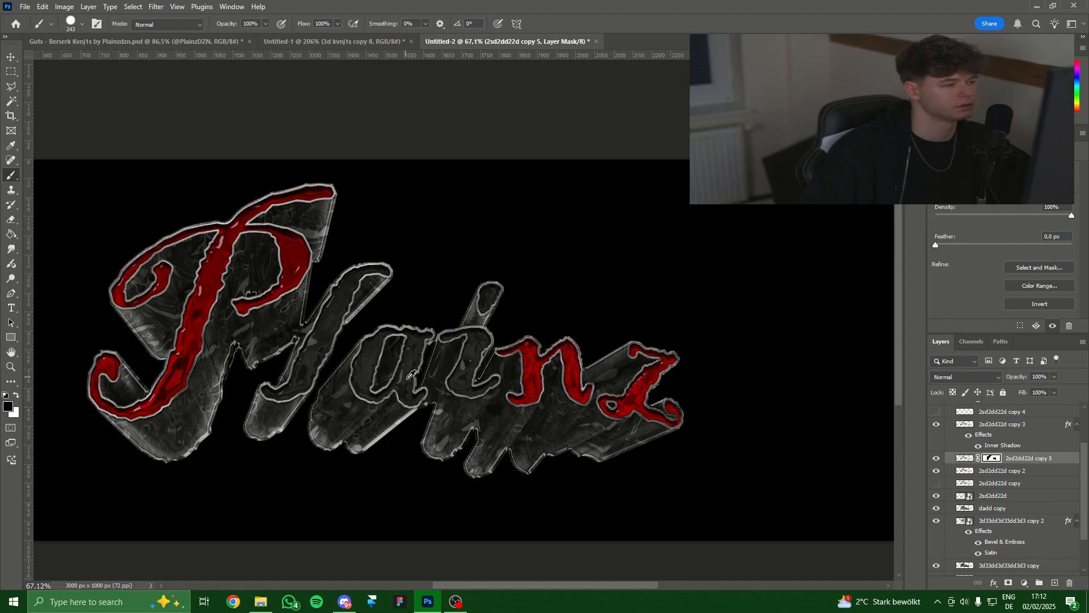
drag(409, 372, 391, 346)
Make the brush smaller and reveal more red on the letters.
scroll(411, 465, down, 5)
scroll(440, 429, up, 4)
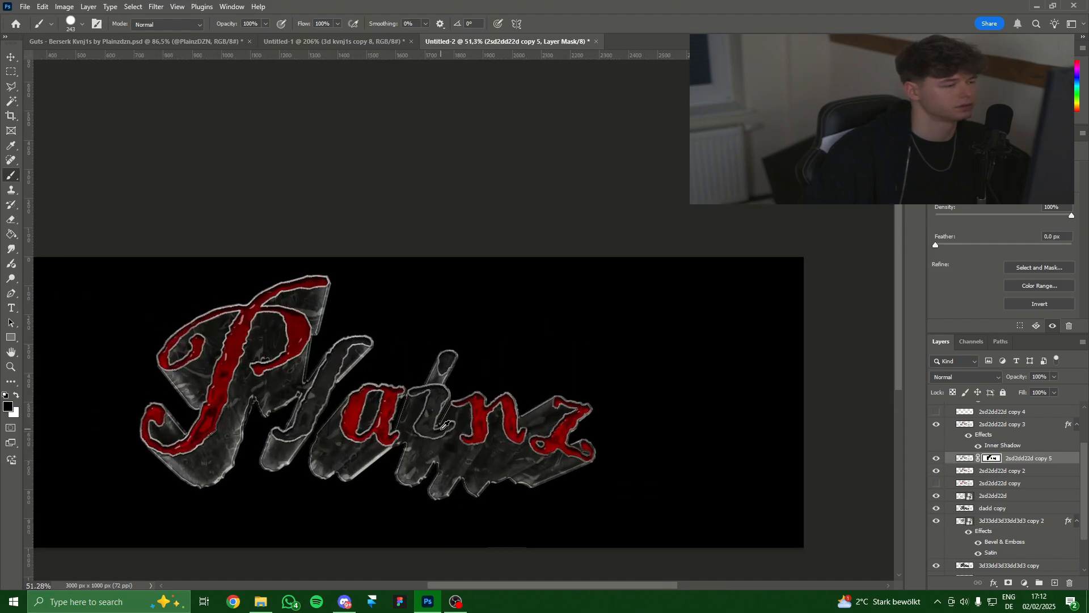
scroll(461, 443, down, 5)
scroll(438, 435, up, 6)
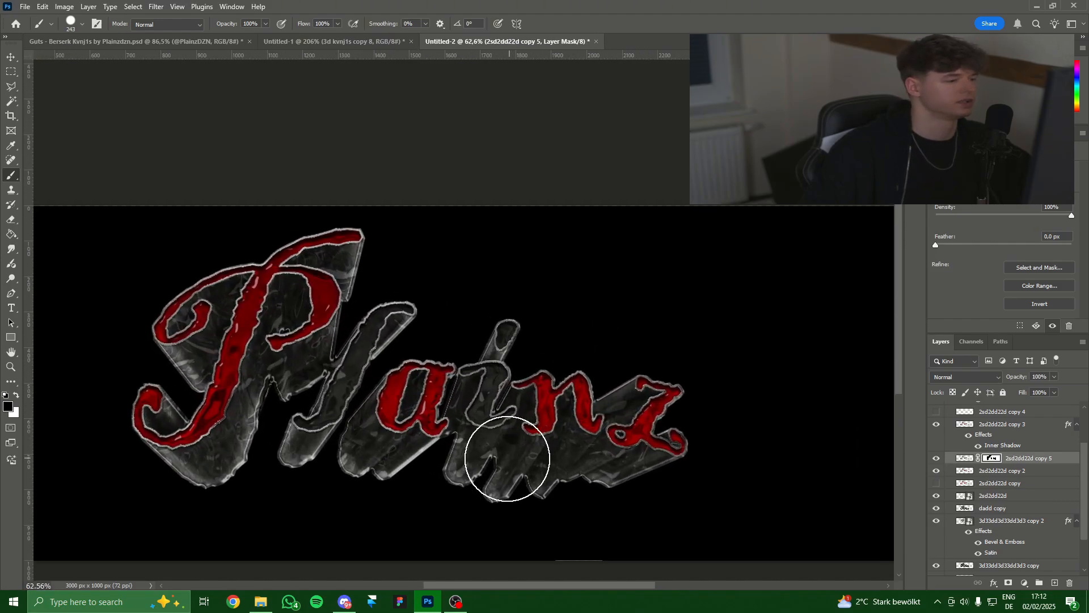
drag(464, 444, 476, 431)
scroll(451, 361, up, 6)
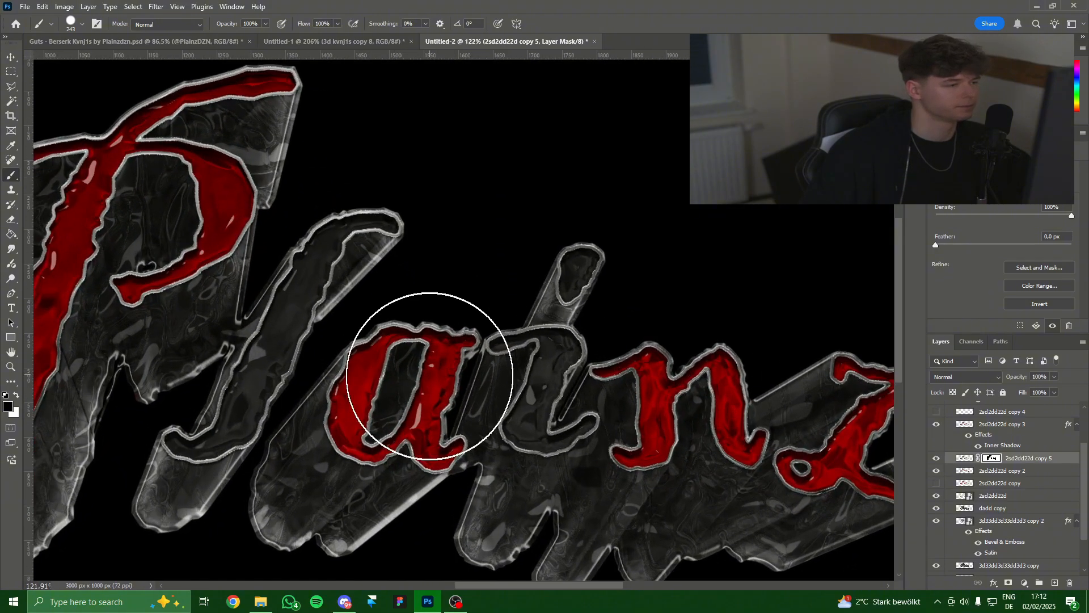
key(bracketleft)
key(bracketleft)
key(bracketleft)
scroll(397, 460, down, 4)
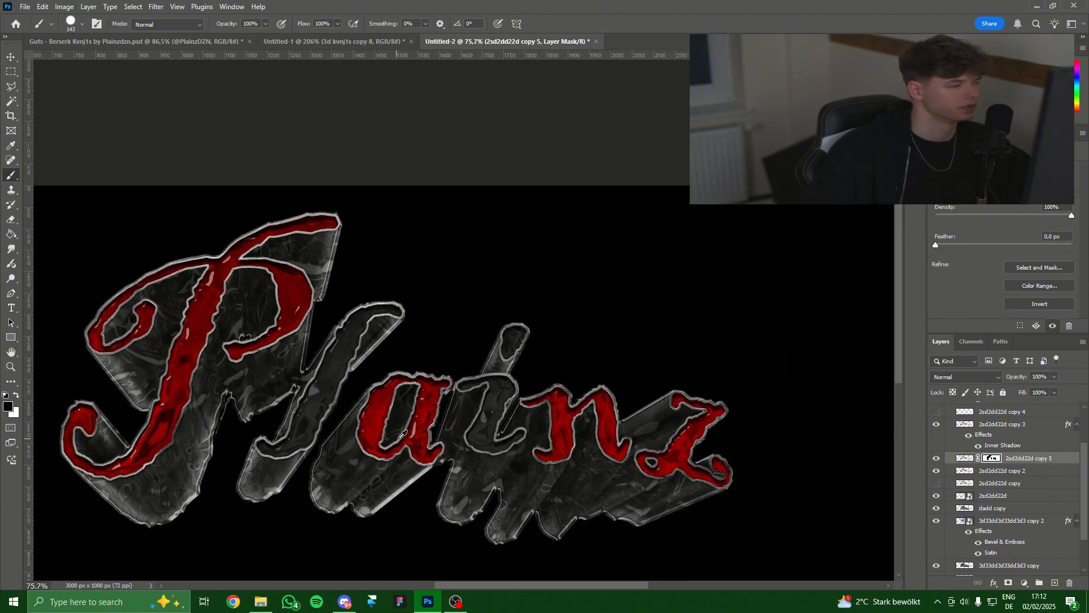
drag(459, 485, 465, 475)
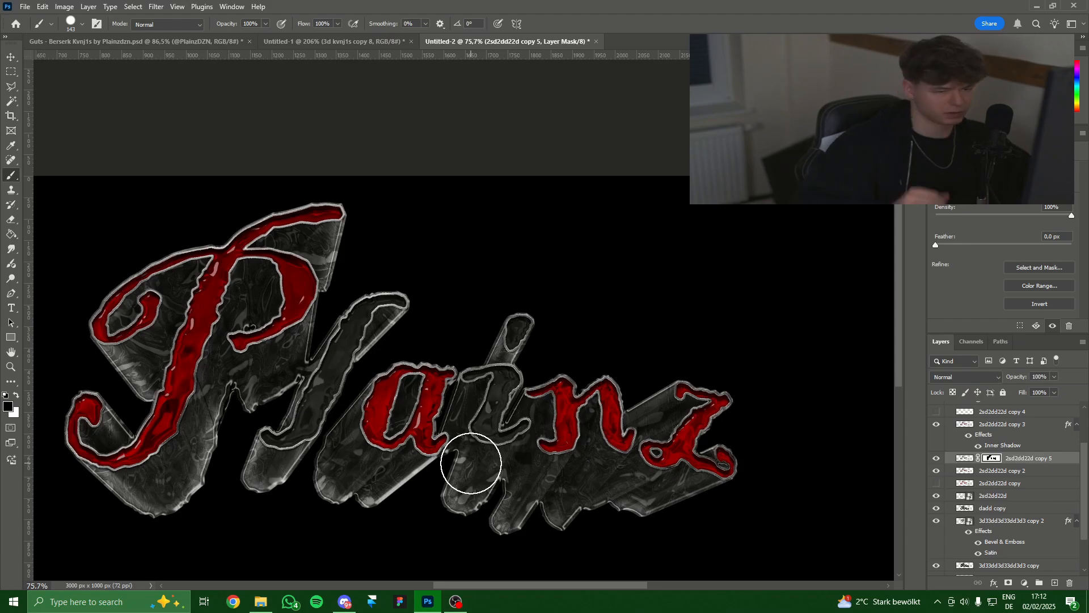
click(936, 458)
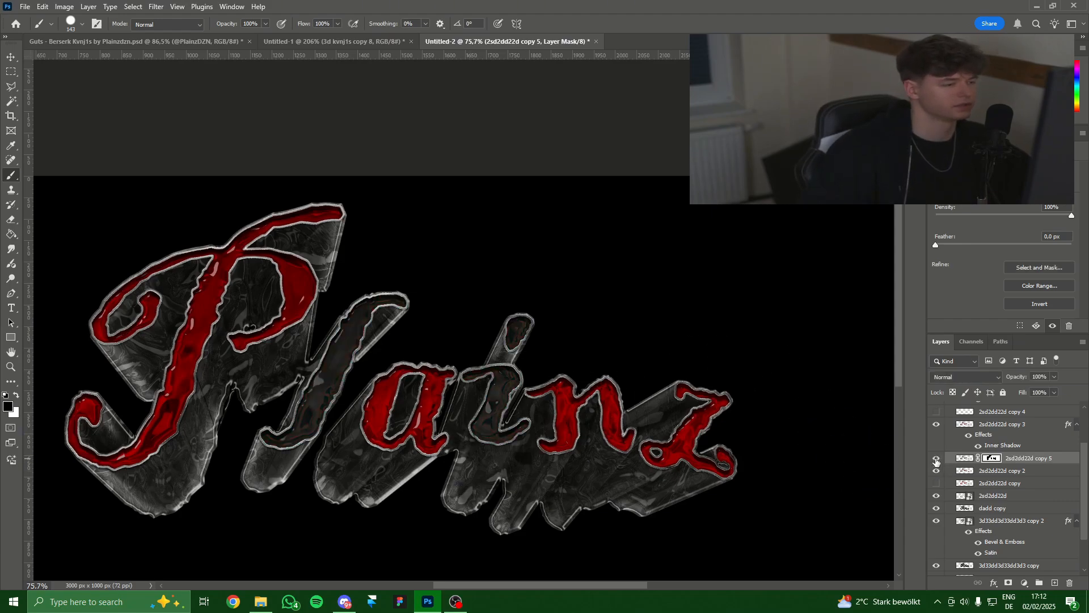
Paint white on the mask to take the red back off the a.
scroll(459, 448, down, 3)
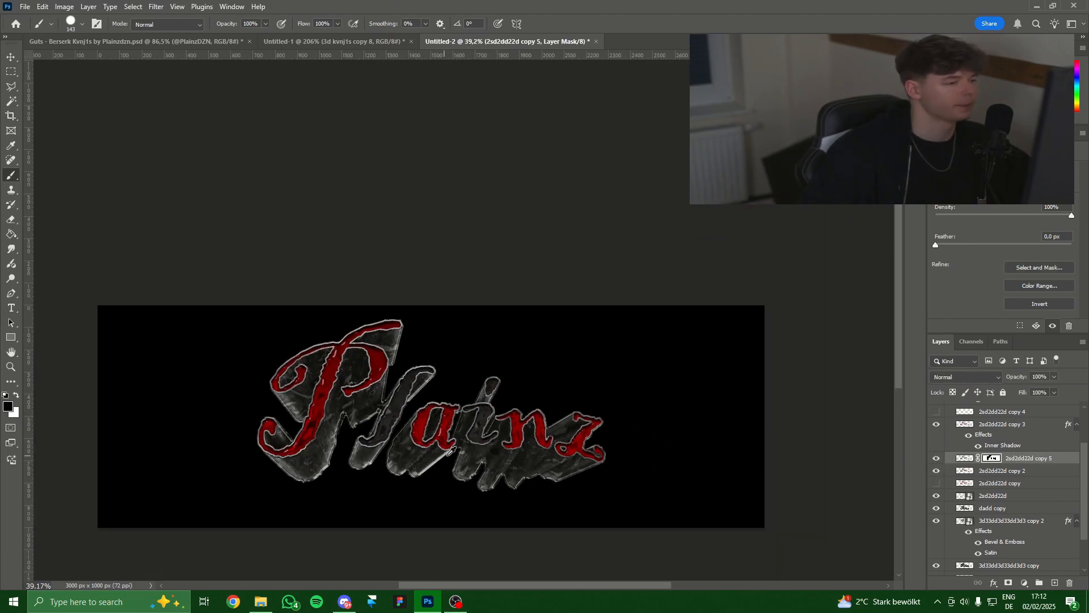
scroll(459, 448, up, 2)
scroll(495, 453, down, 3)
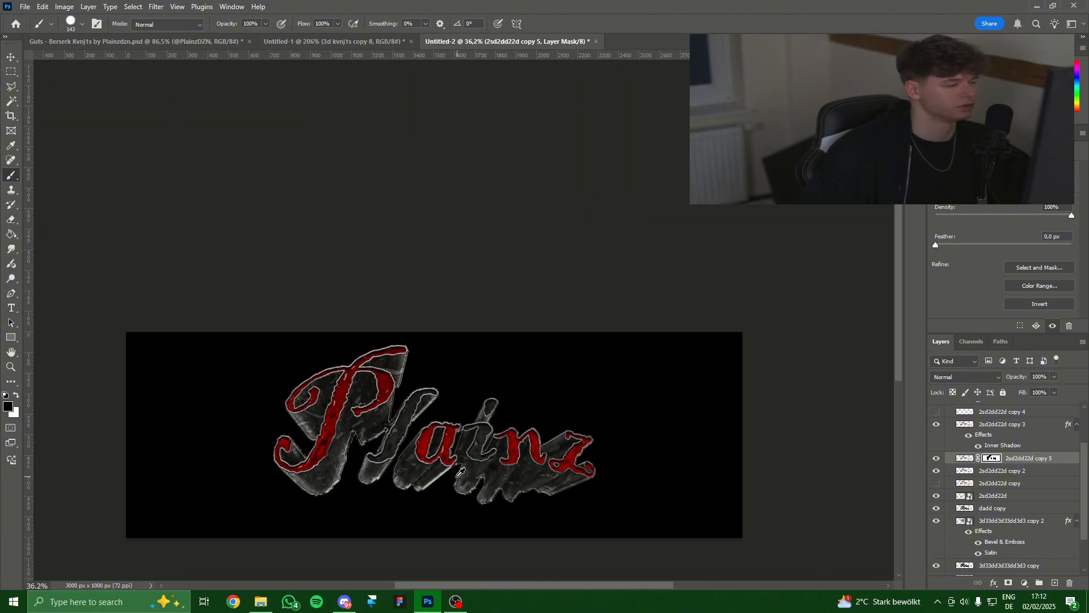
scroll(461, 464, up, 3)
scroll(461, 464, down, 2)
scroll(420, 471, up, 3)
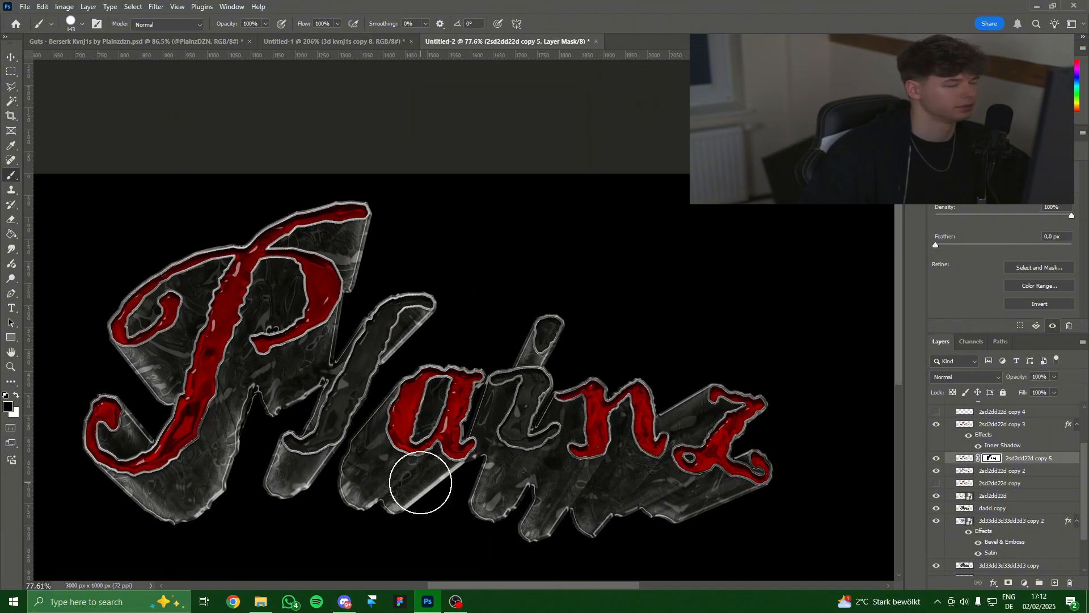
click(16, 395)
drag(466, 391, 398, 404)
scroll(398, 404, down, 3)
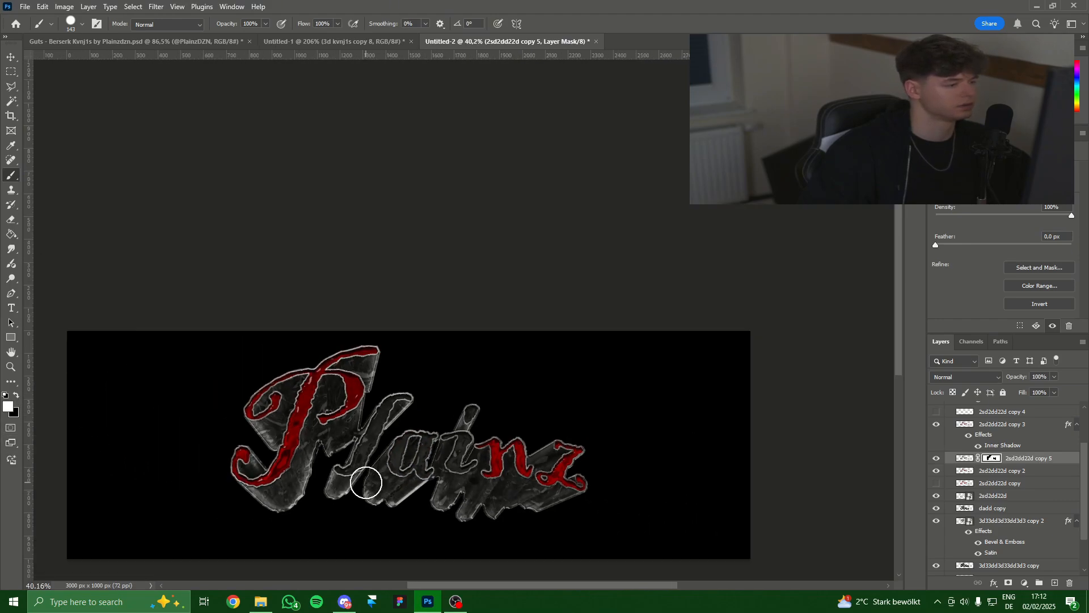
scroll(368, 485, up, 3)
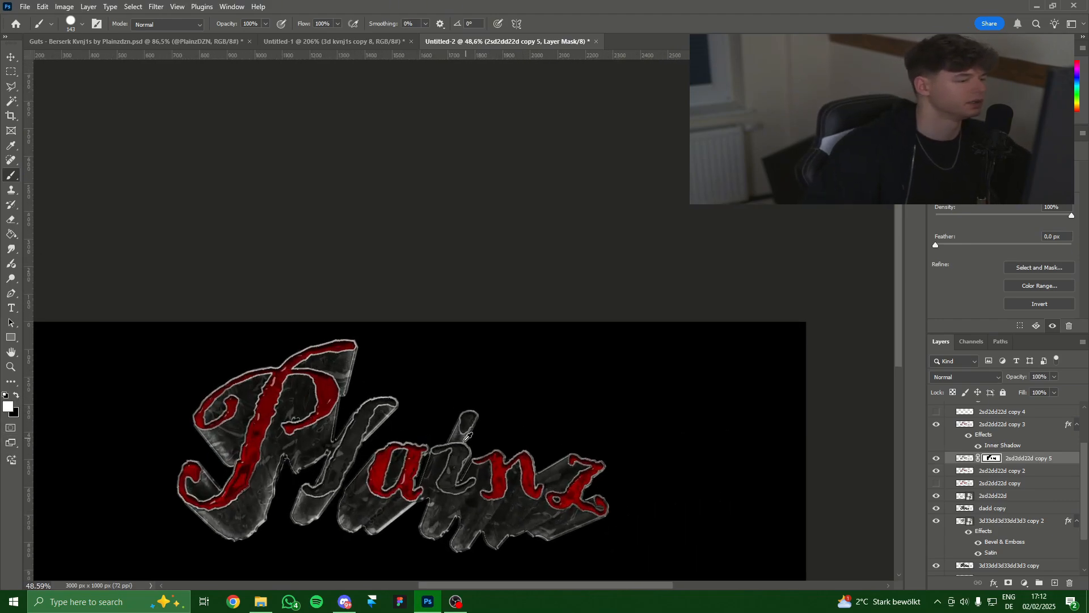
scroll(427, 421, up, 1)
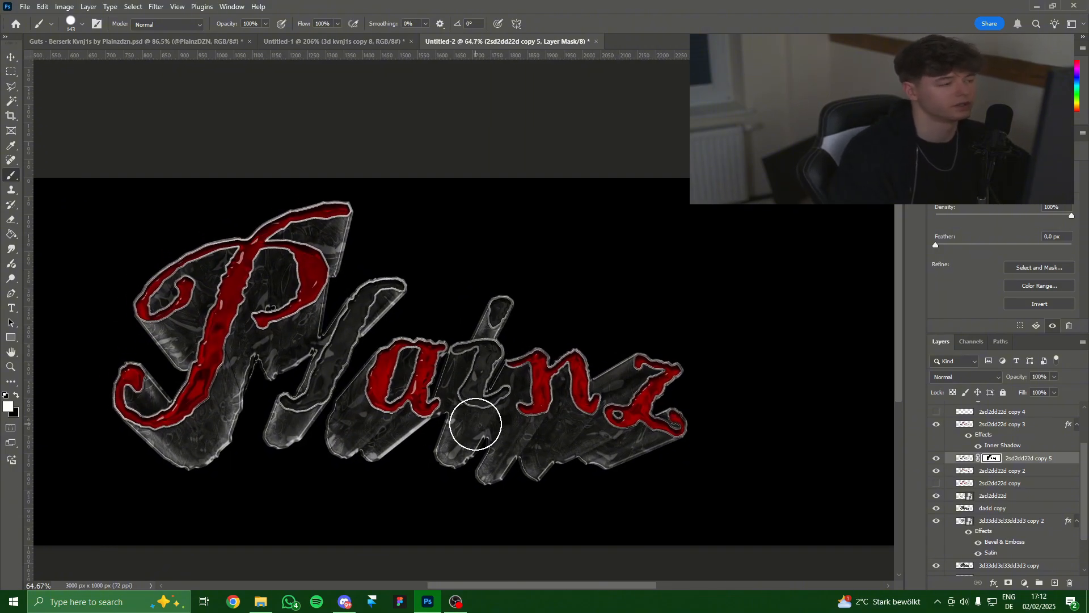
drag(302, 332, 437, 343)
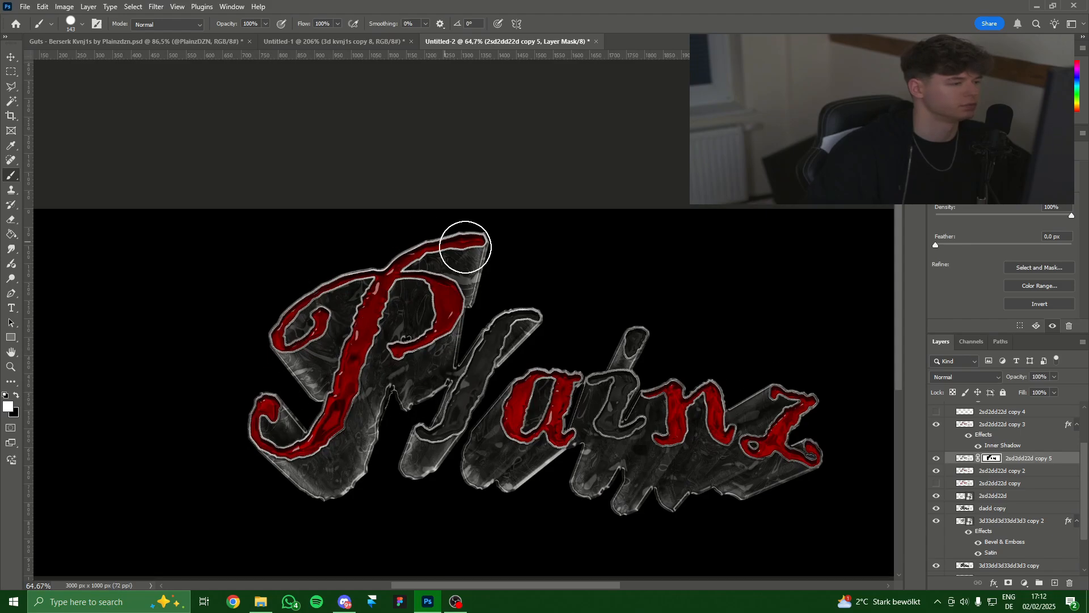
drag(608, 408, 483, 401)
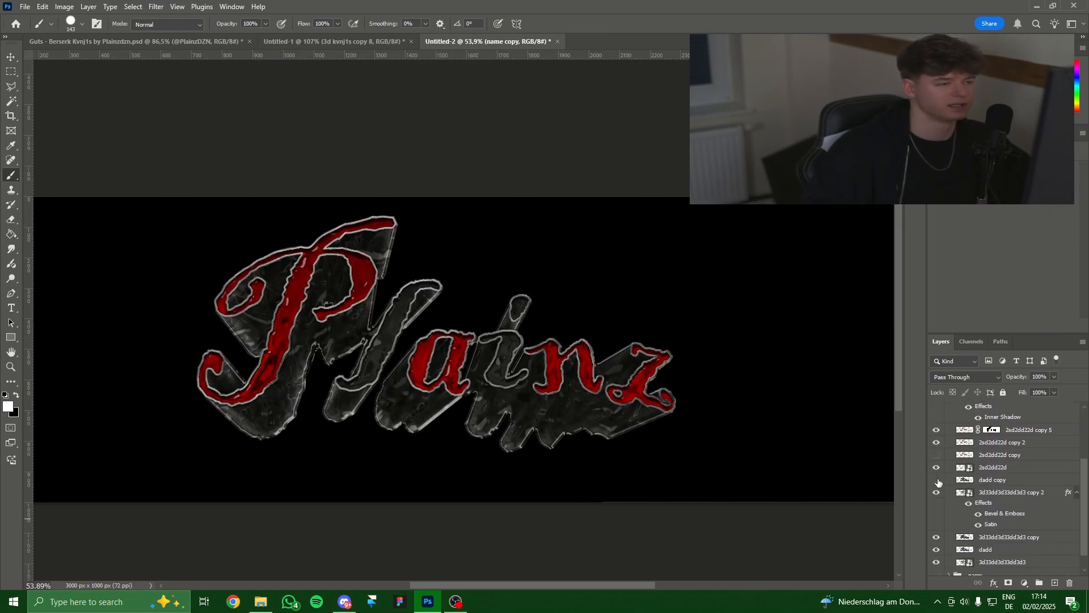
Select the layers from dadd copy through 3d33dd3d33dd3d3 and put them in Group 1.
scroll(600, 401, up, 2)
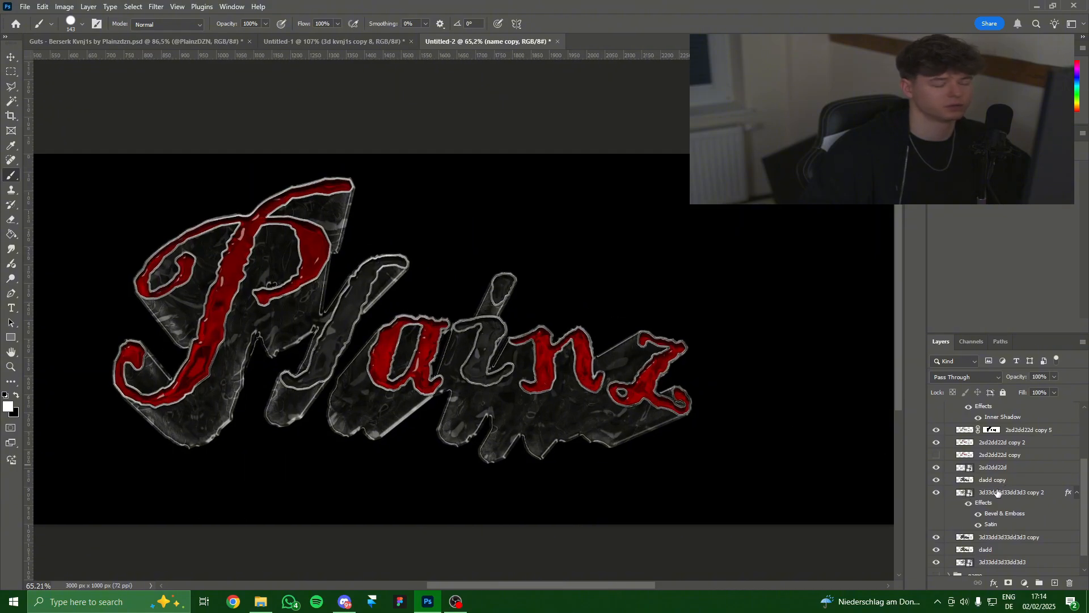
click(994, 482)
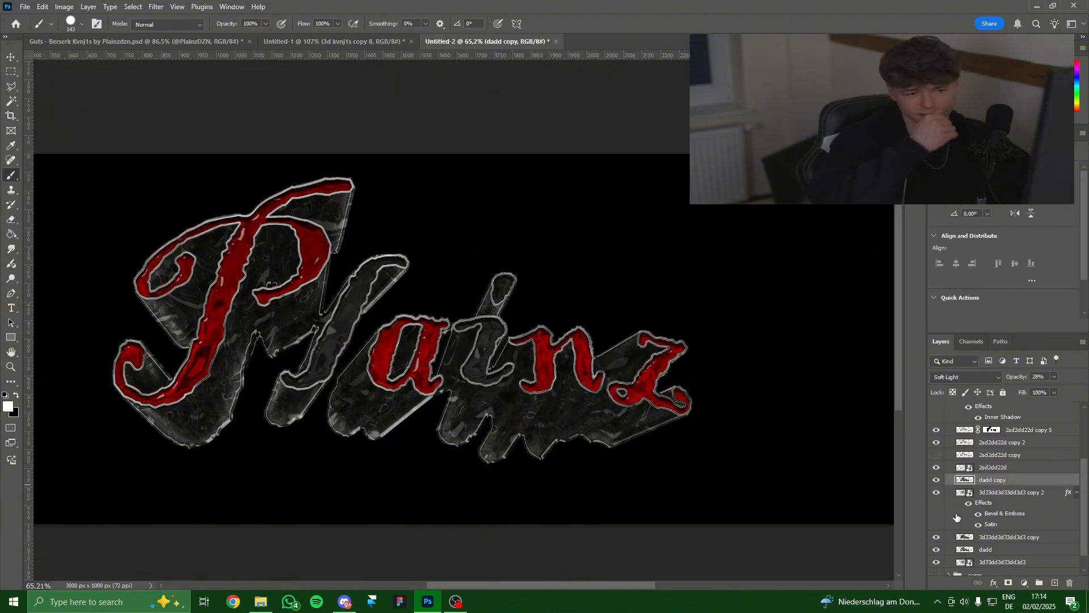
click(1012, 493)
scroll(1011, 525, down, 1)
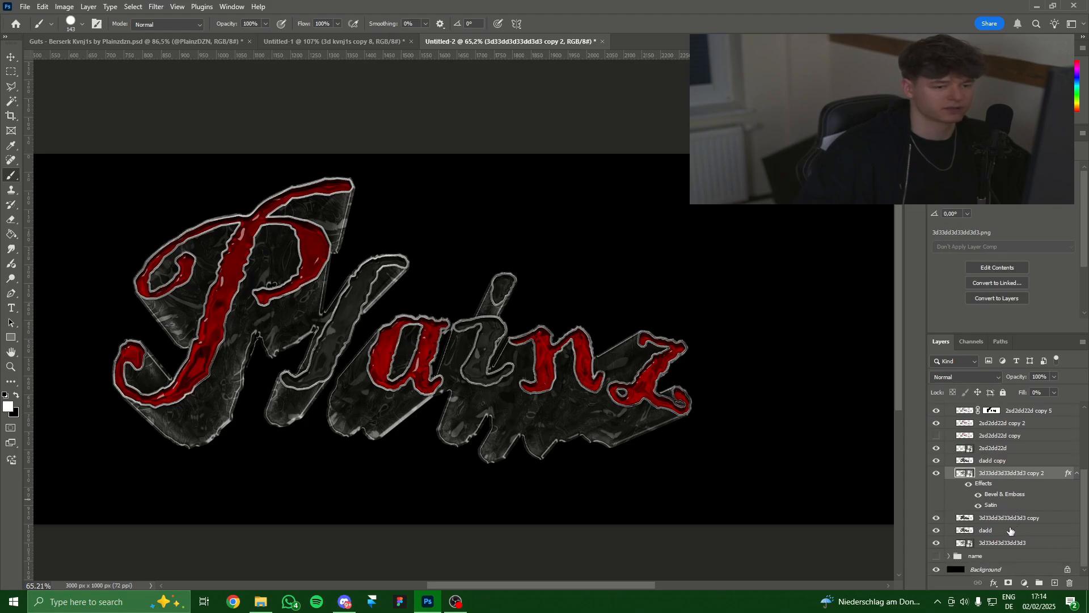
click(1003, 449)
click(946, 461)
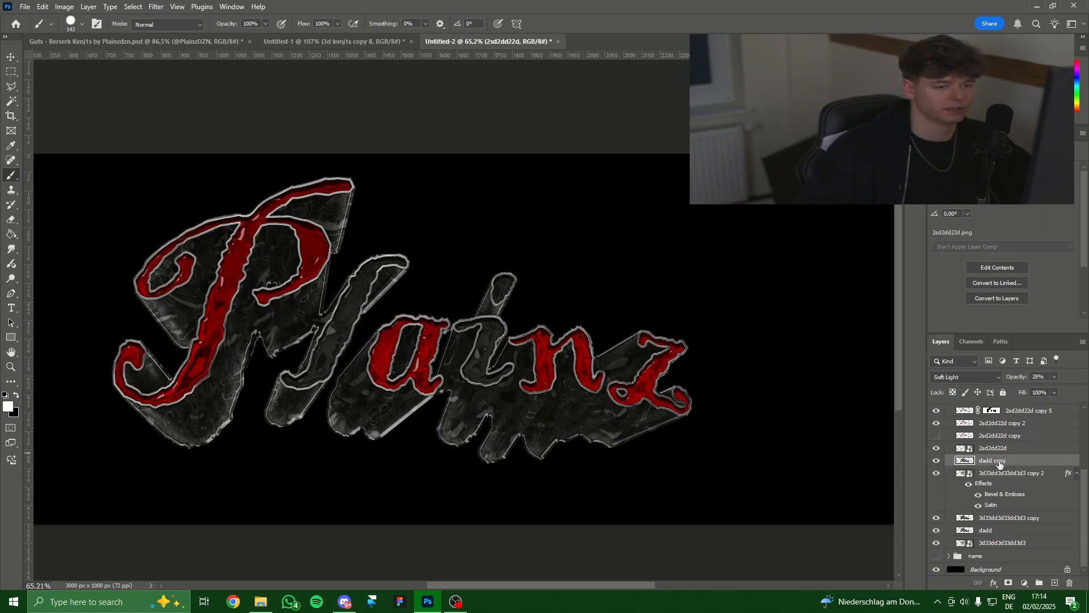
shift+click(986, 543)
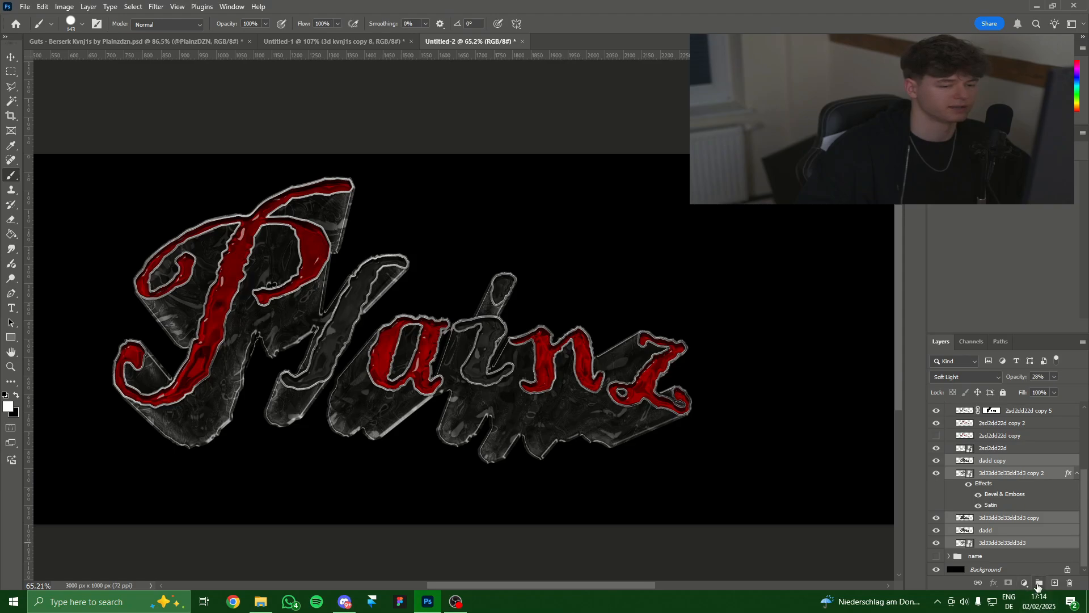
click(1038, 583)
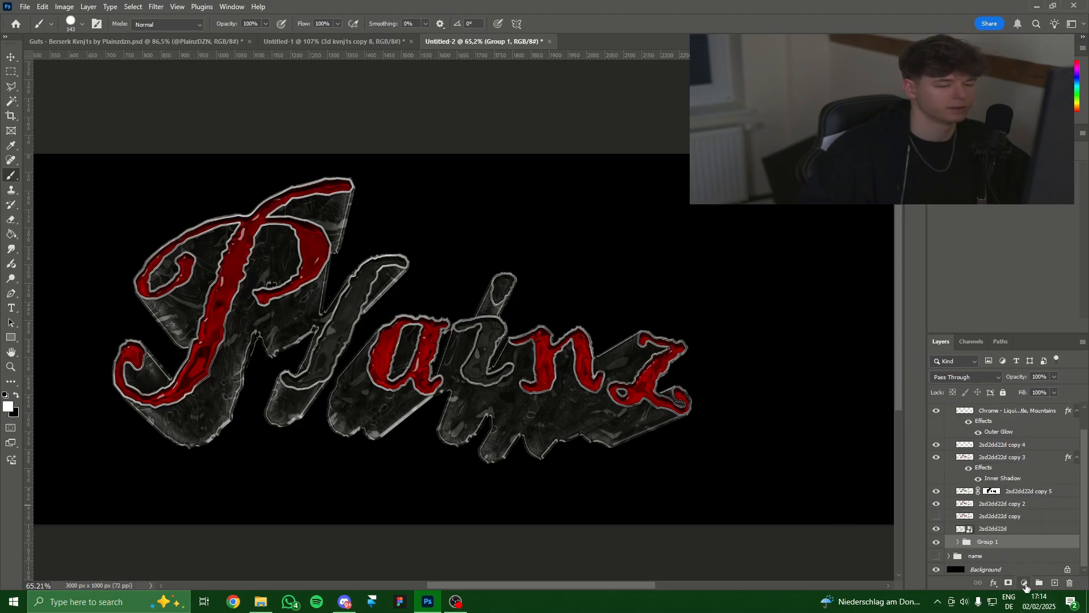
Add an Exposure adjustment clipped to Group 1, raise exposure, and fill its mask black.
click(1024, 584)
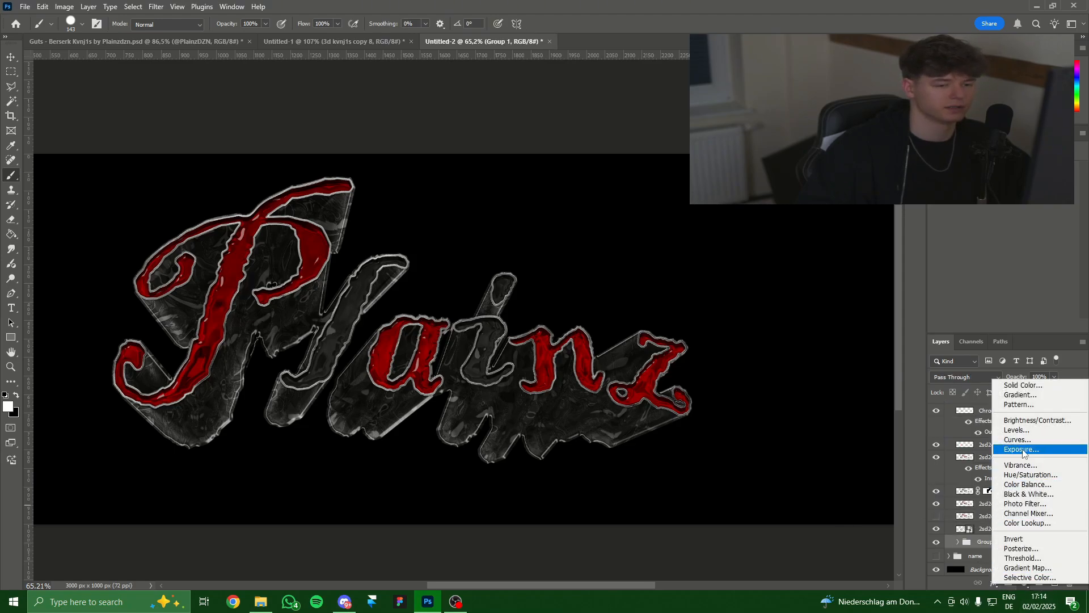
click(1015, 450)
alt+click(1012, 547)
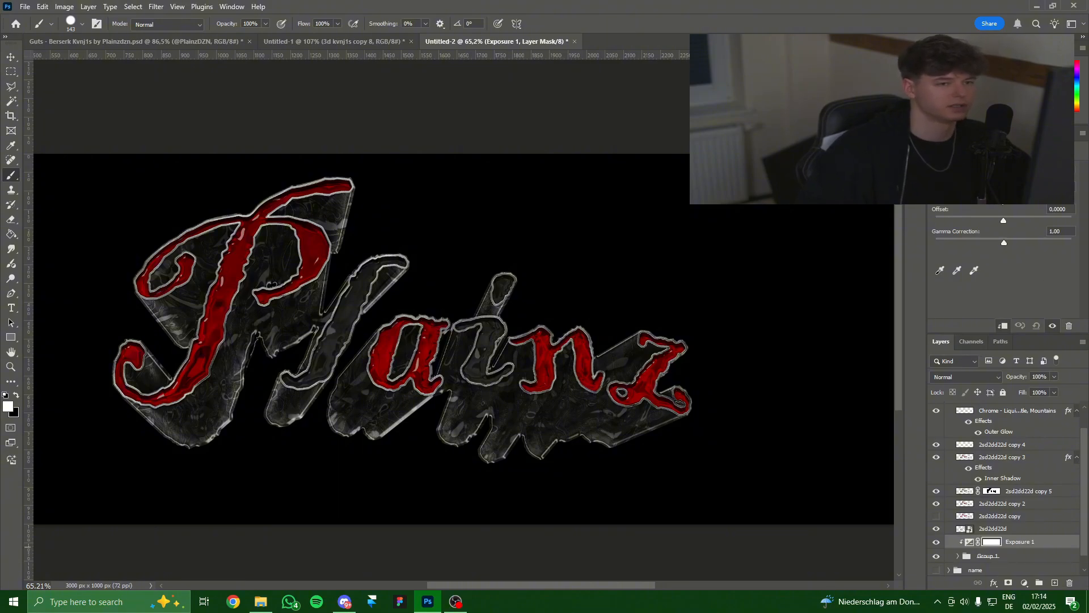
drag(1007, 202, 1019, 203)
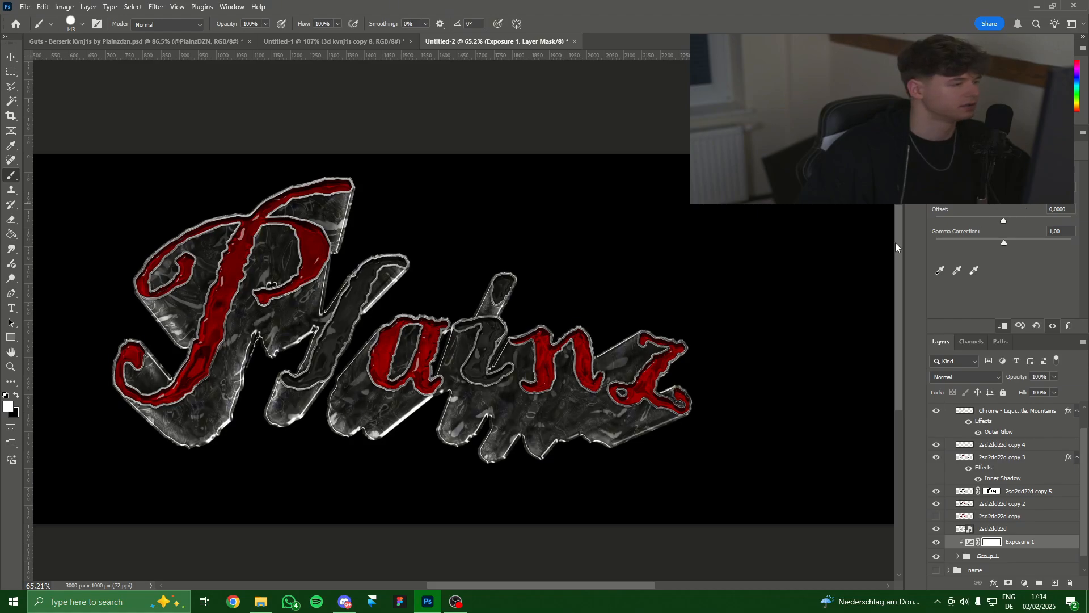
key(g)
click(268, 412)
With a large white Soft Round brush, brighten the extrusion below the a and near the P.
key(b)
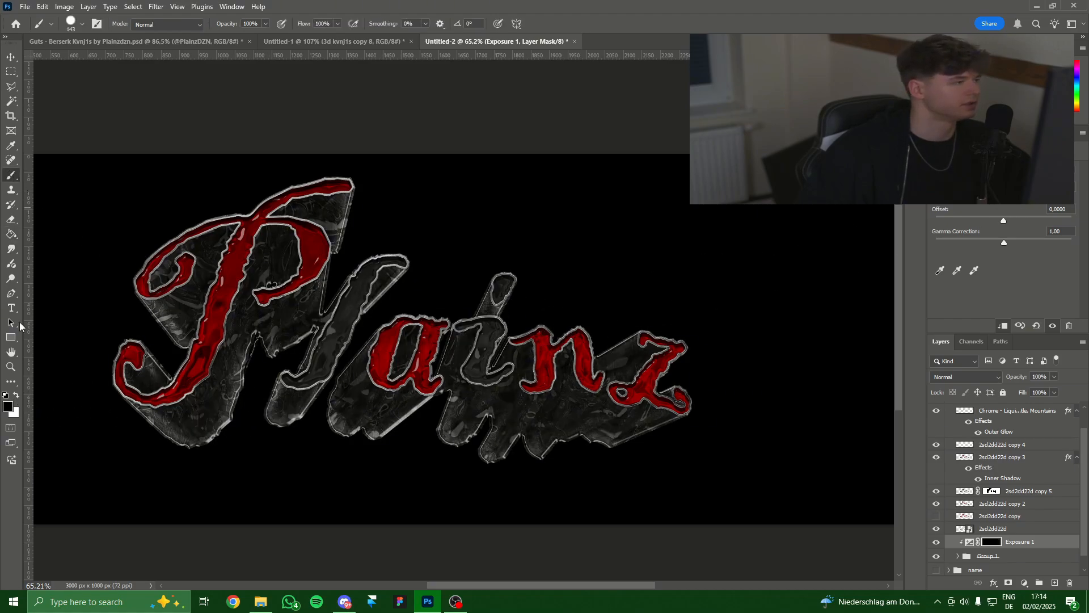
click(15, 396)
drag(353, 369, 382, 374)
click(71, 25)
click(79, 164)
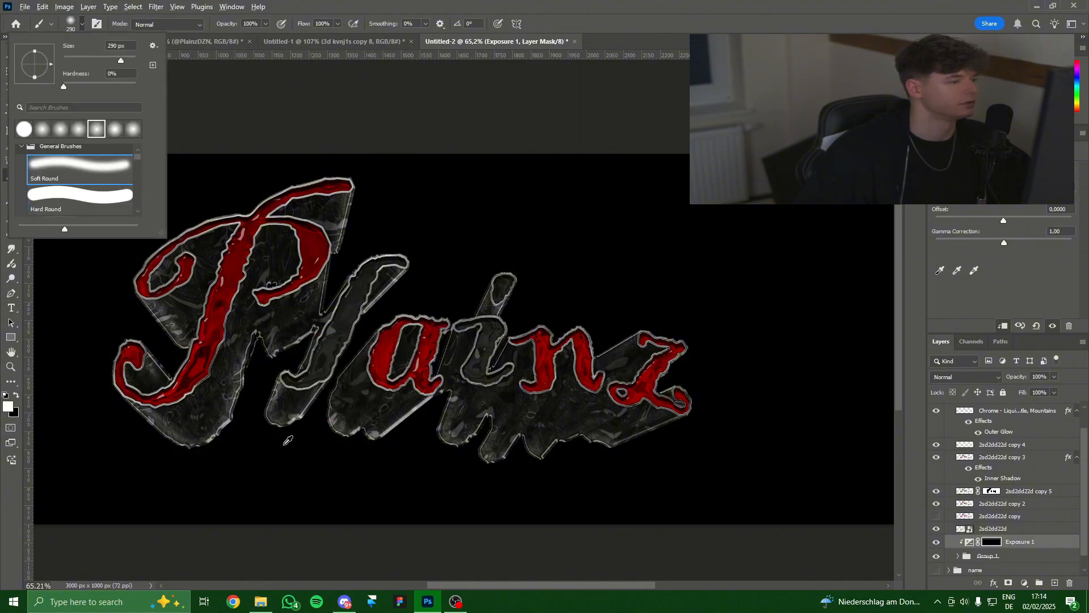
drag(285, 444, 323, 448)
click(375, 446)
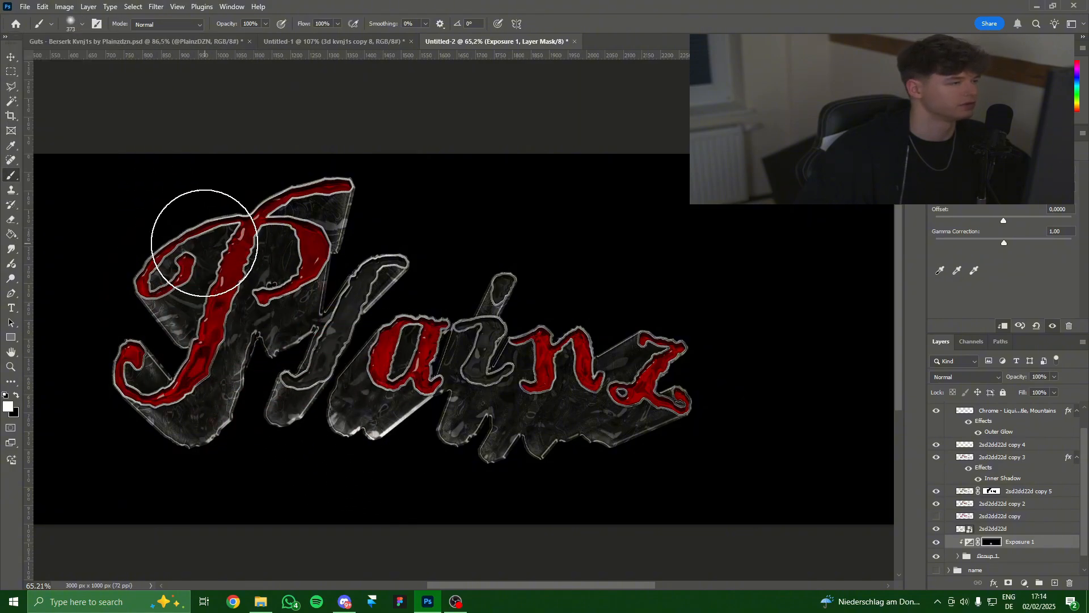
click(214, 243)
Refine the Exposure mask: hide brightening below the a, then brighten under the n, P and a.
click(16, 395)
drag(375, 429, 334, 431)
mouse_move(376, 435)
mouse_down()
mouse_move(381, 422)
mouse_move(343, 434)
mouse_up()
click(16, 395)
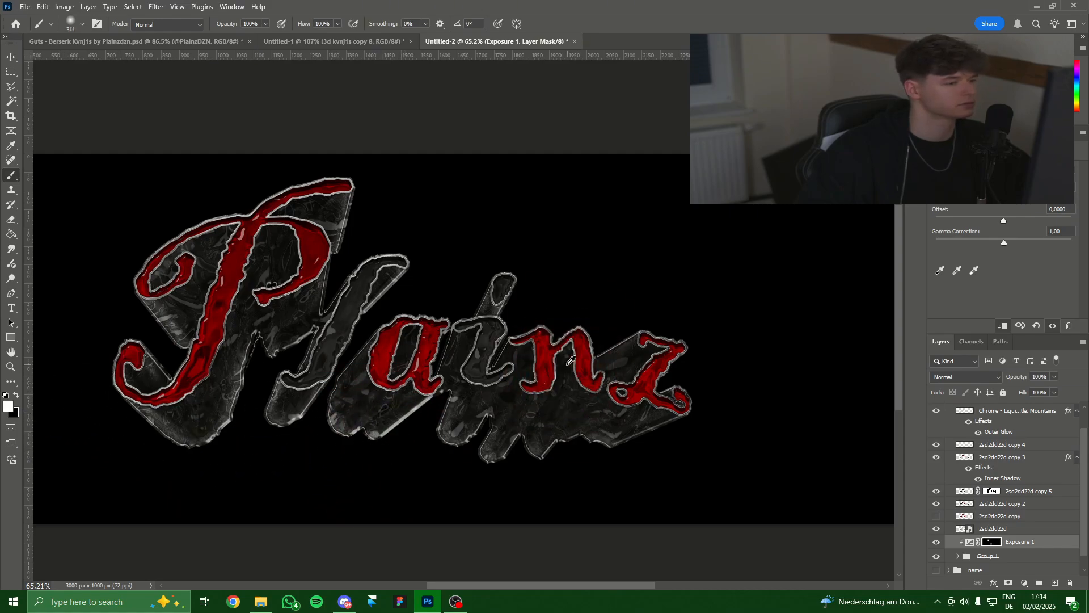
click(545, 397)
drag(627, 432, 640, 433)
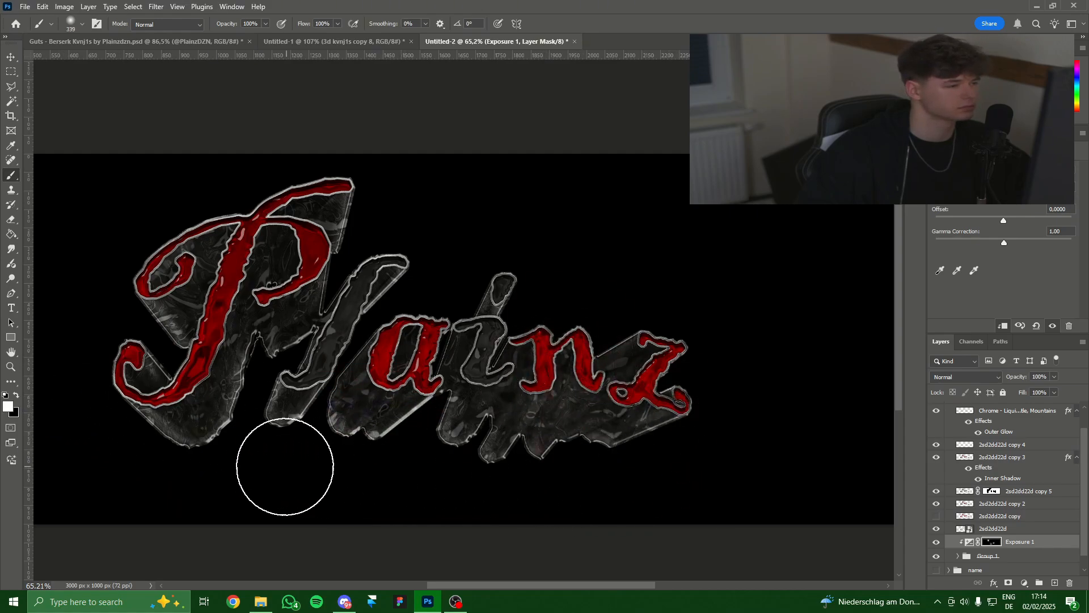
drag(217, 452, 236, 461)
click(192, 462)
click(378, 495)
scroll(402, 491, down, 5)
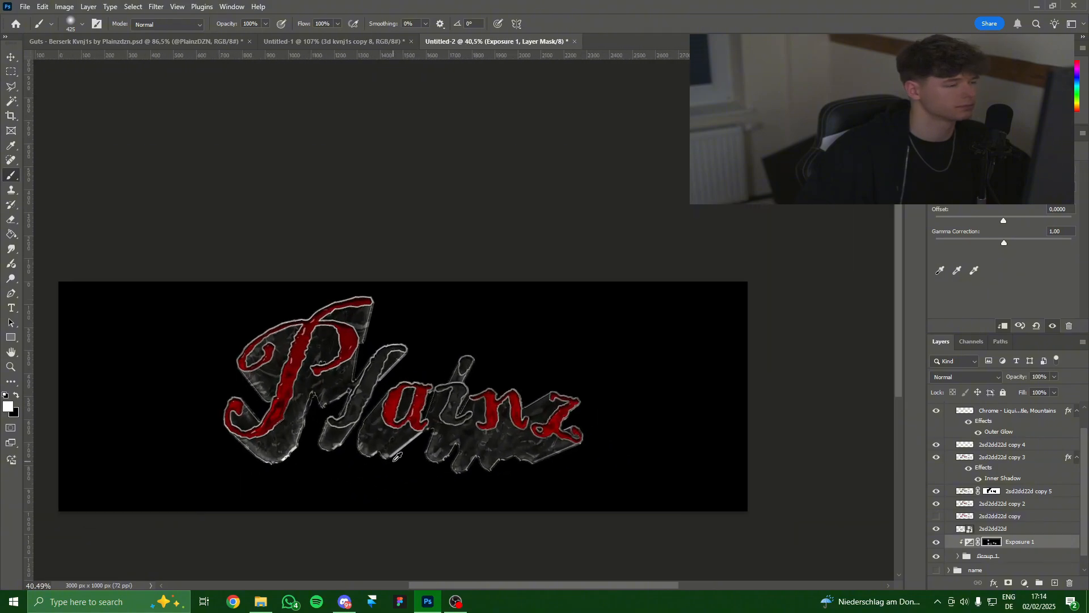
scroll(397, 457, up, 1)
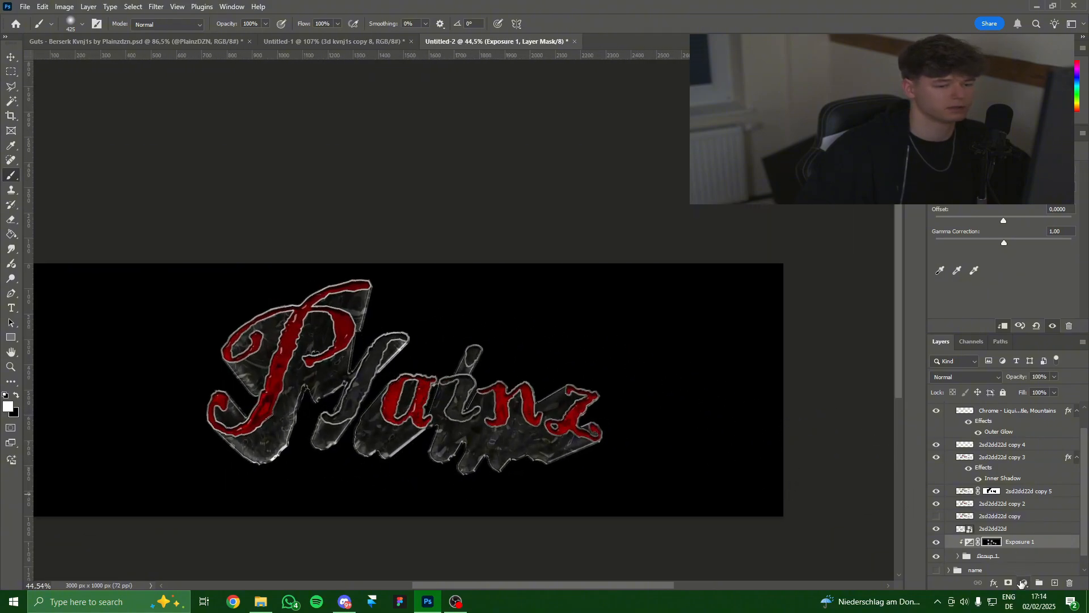
click(1022, 582)
Clip Exposure 2 to the group, fill its mask black, and set the brush to white.
key(ctrl+alt+g)
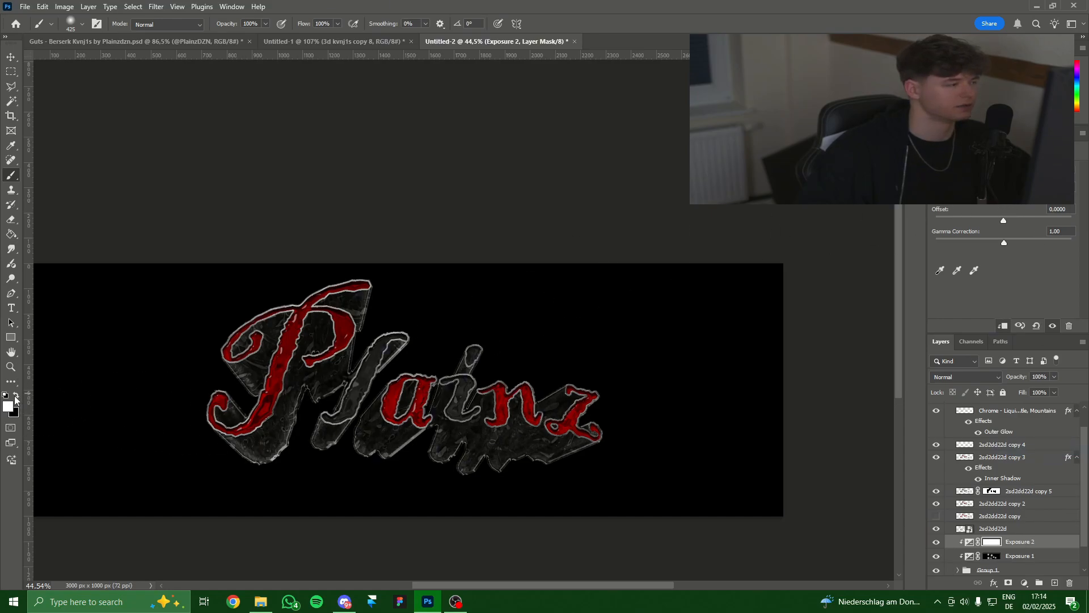
key(x)
key(g)
click(165, 408)
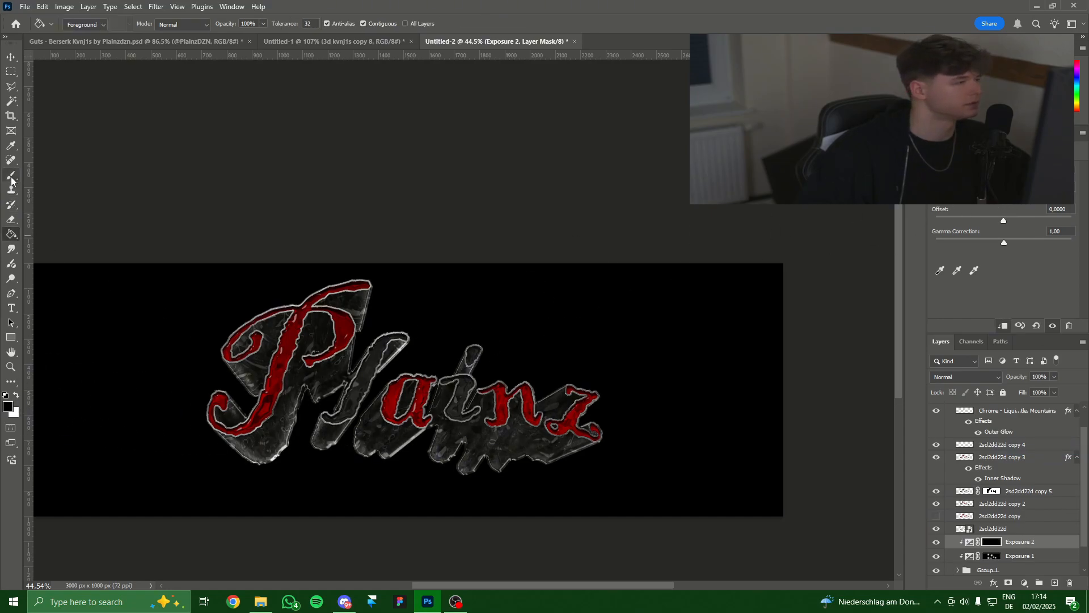
click(11, 177)
click(16, 395)
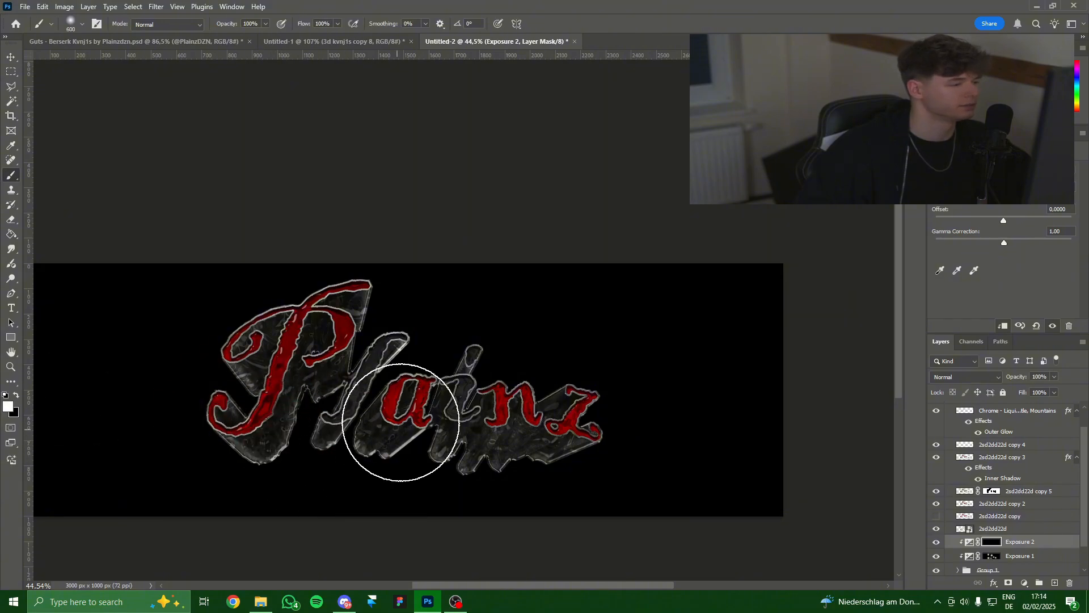
scroll(460, 395, down, 3)
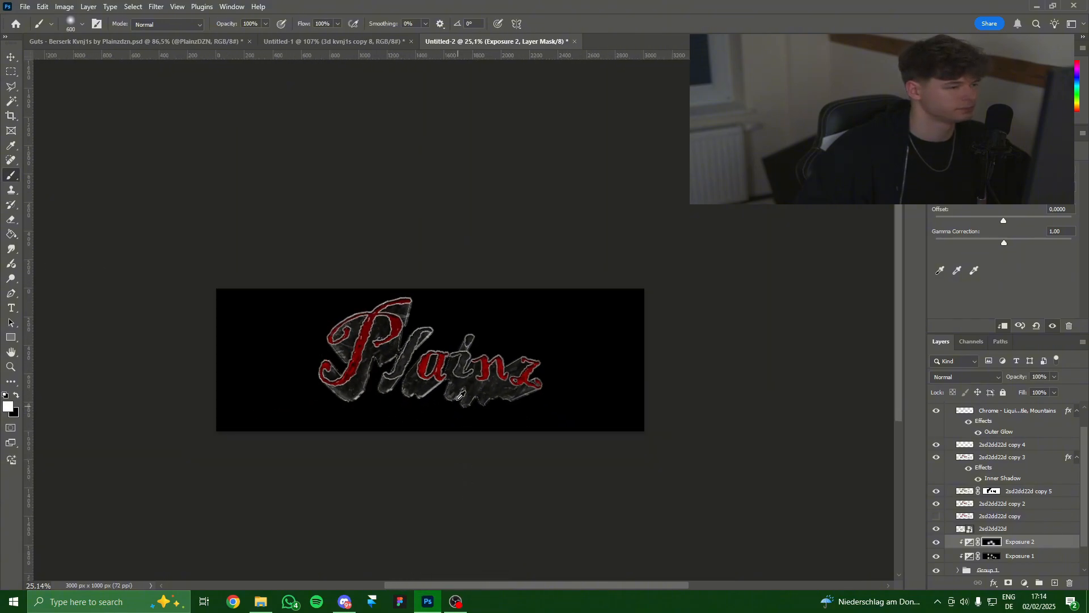
scroll(460, 395, up, 3)
scroll(408, 450, down, 3)
scroll(549, 470, up, 3)
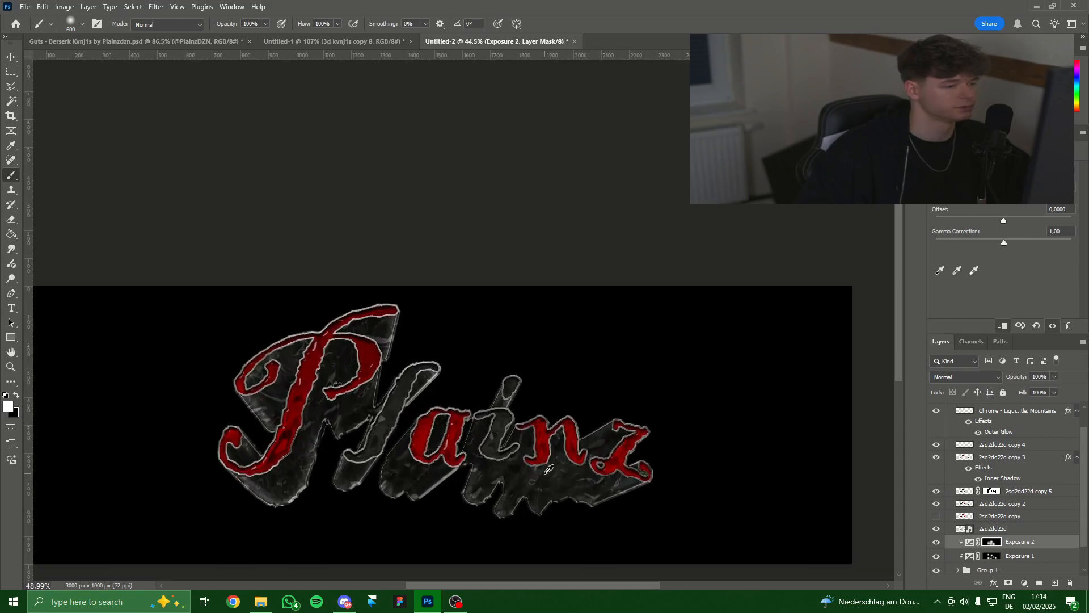
scroll(993, 525, up, 2)
Group the layers from Chrome down to 2sd2dd22d into Group 2 and select it.
click(1013, 425)
scroll(1013, 482, down, 3)
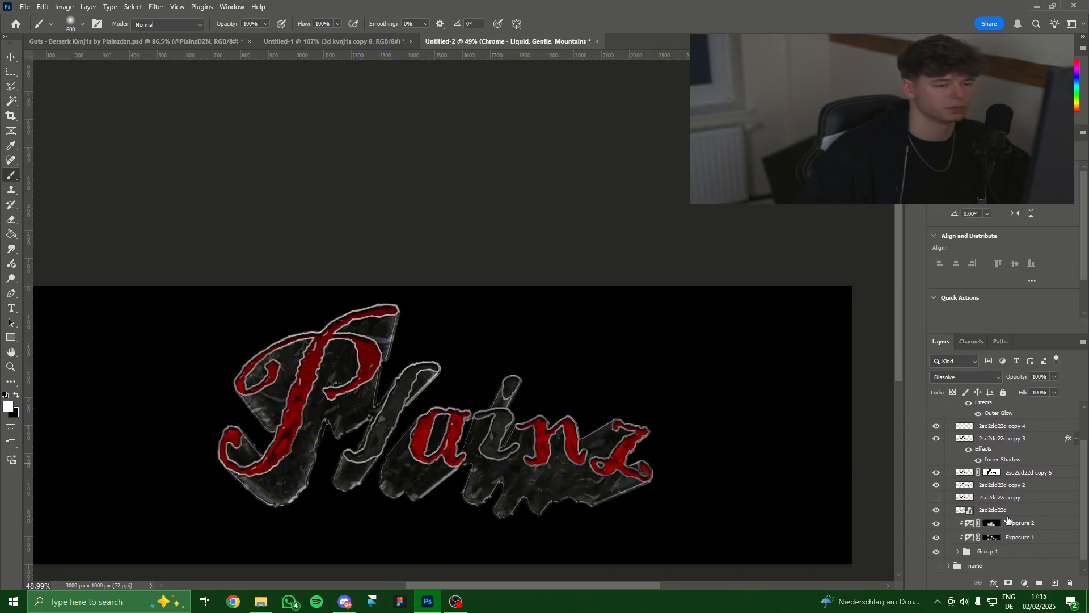
shift+click(1009, 512)
key(ctrl+g)
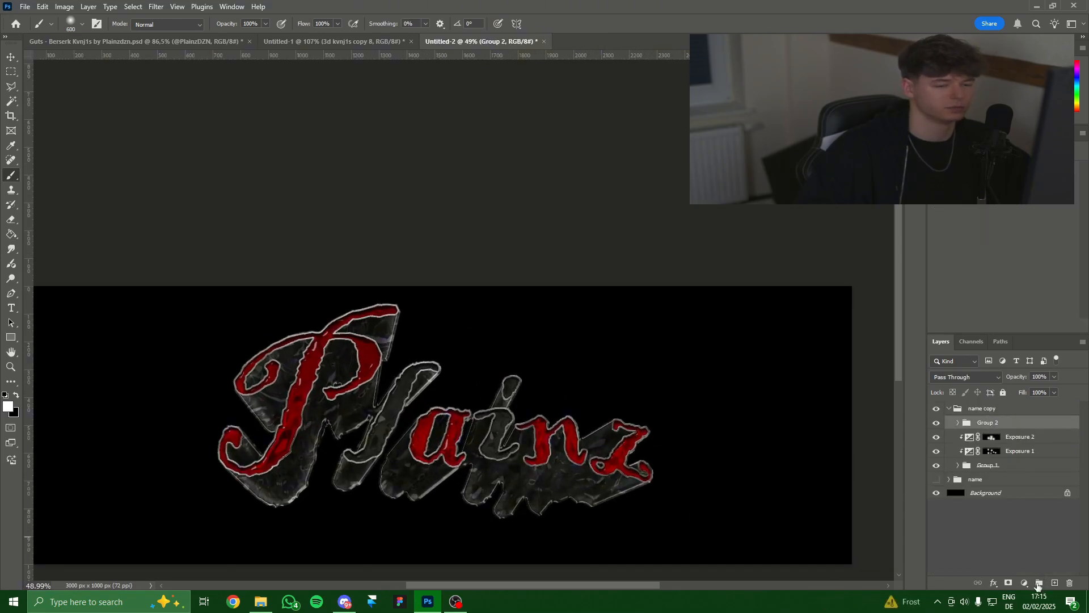
click(1027, 452)
click(1017, 424)
Add Exposure 3 above Group 2 and paint it onto the P and nz with a 665 brush.
click(1026, 583)
click(1015, 449)
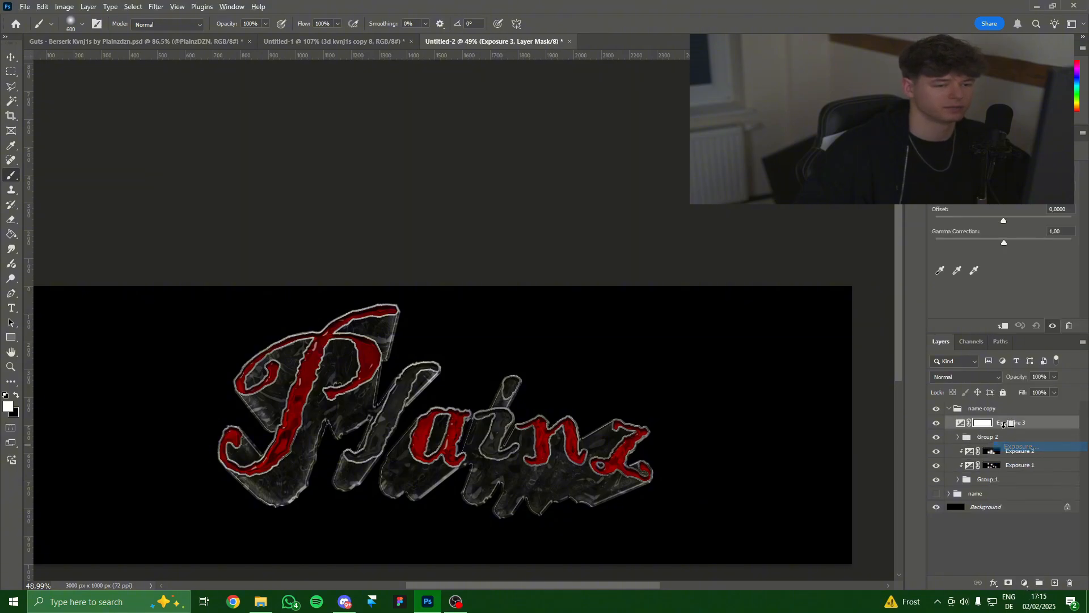
key(x)
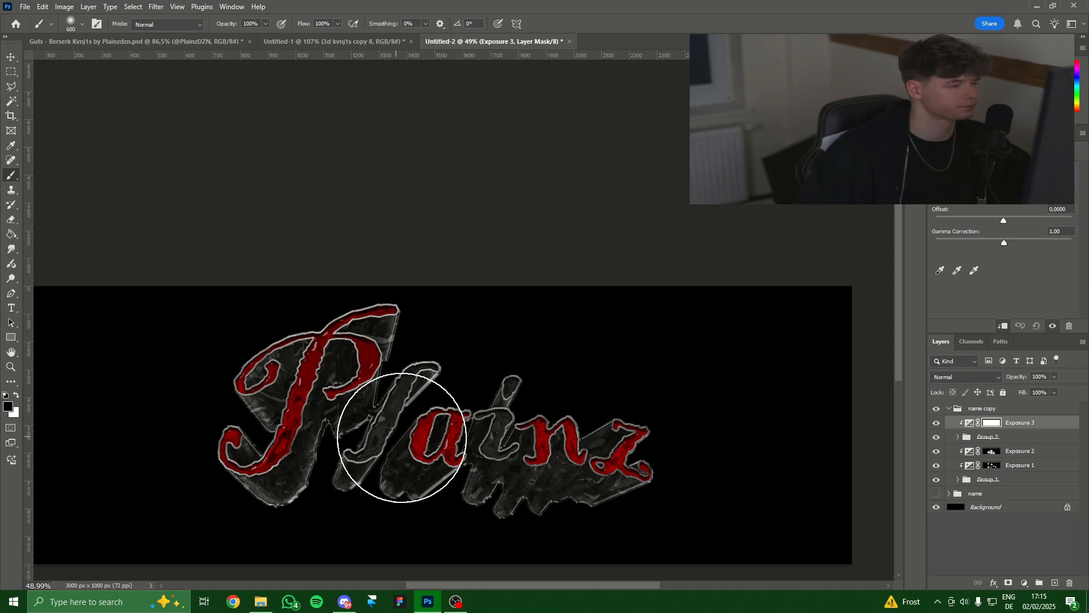
key(g)
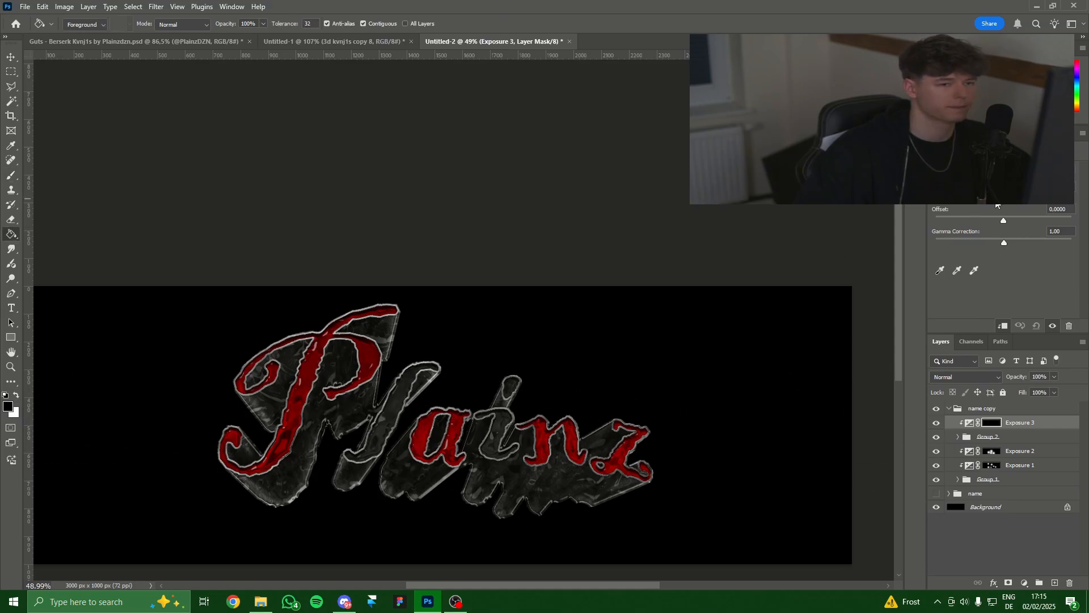
key(b)
key(x)
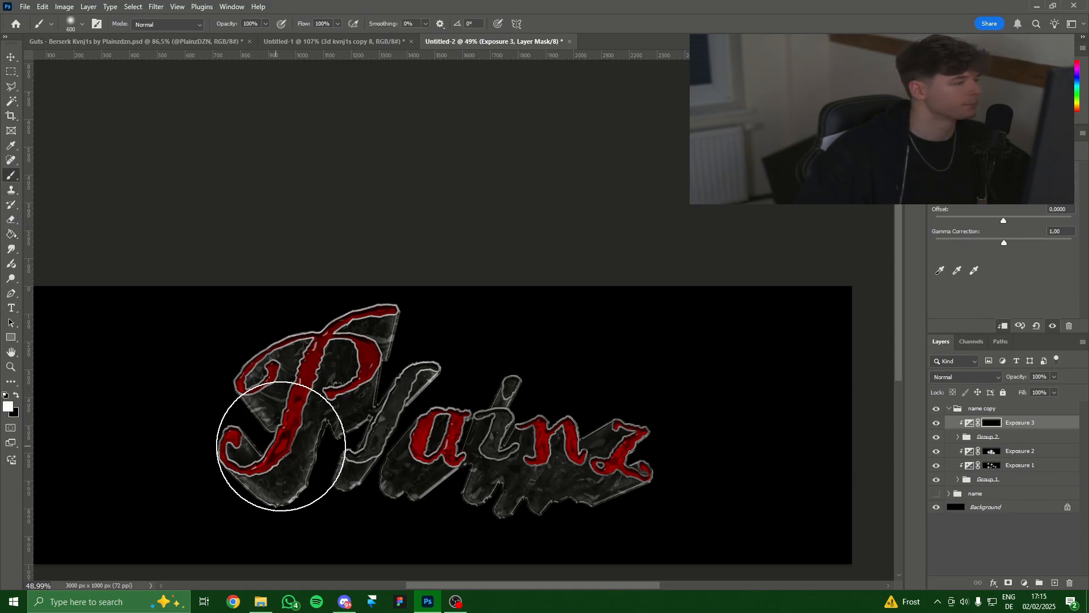
alt+right_click(294, 429)
click(345, 349)
click(469, 495)
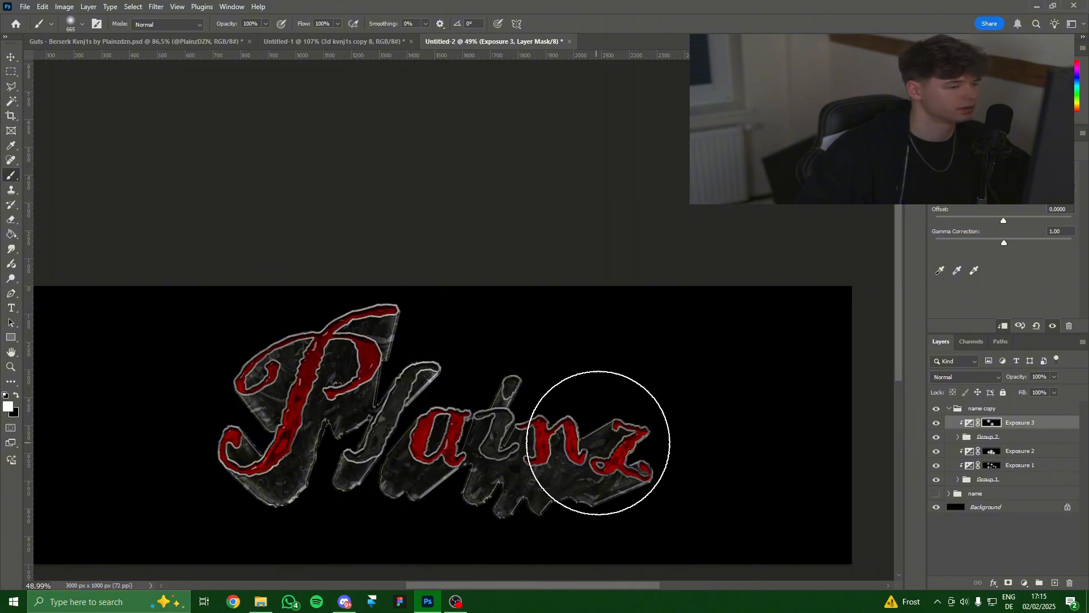
alt+right_click(633, 457)
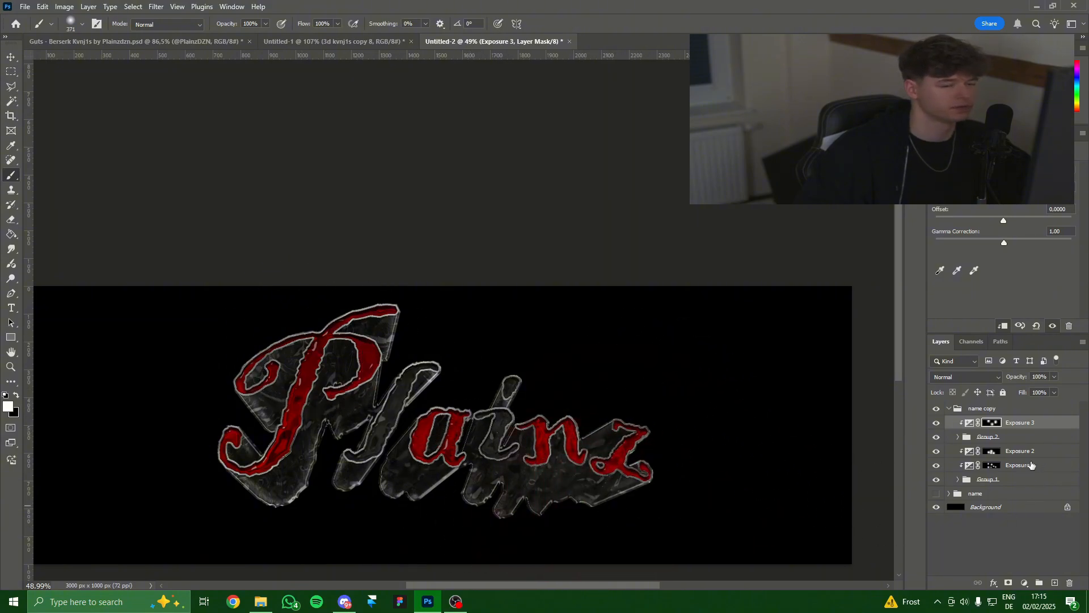
Add Exposure 4 with a black mask and paint it white onto the P's stem and the a.
click(1024, 582)
click(965, 440)
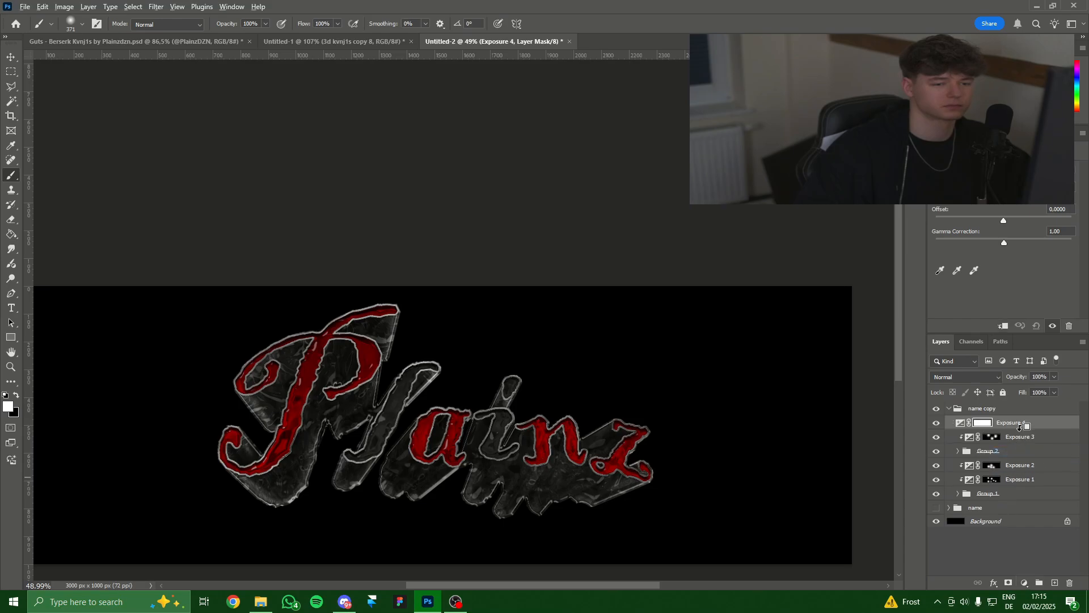
key(x)
key(g)
click(355, 450)
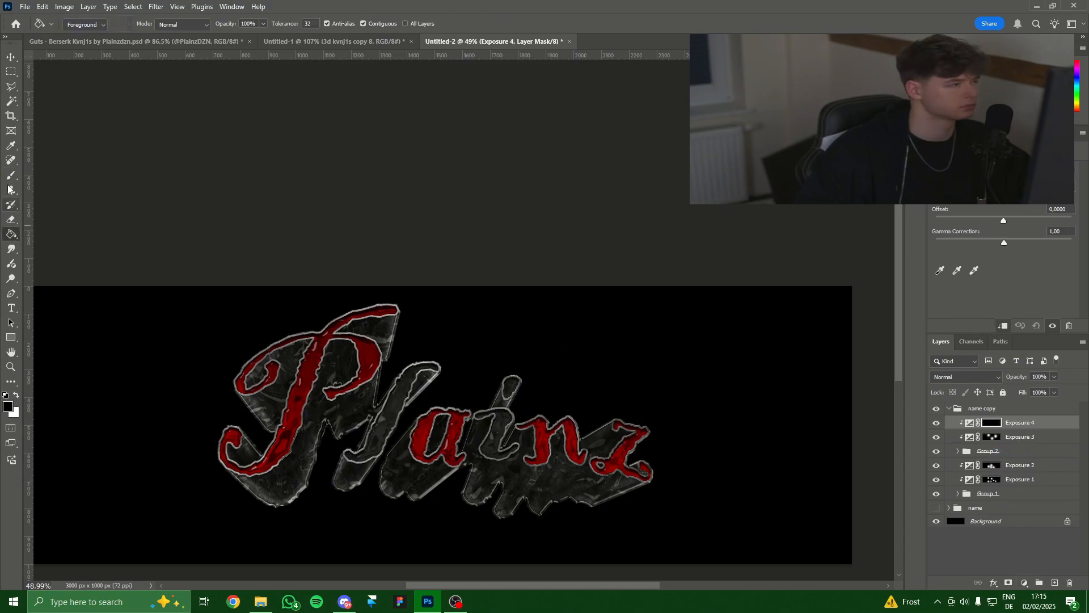
click(11, 175)
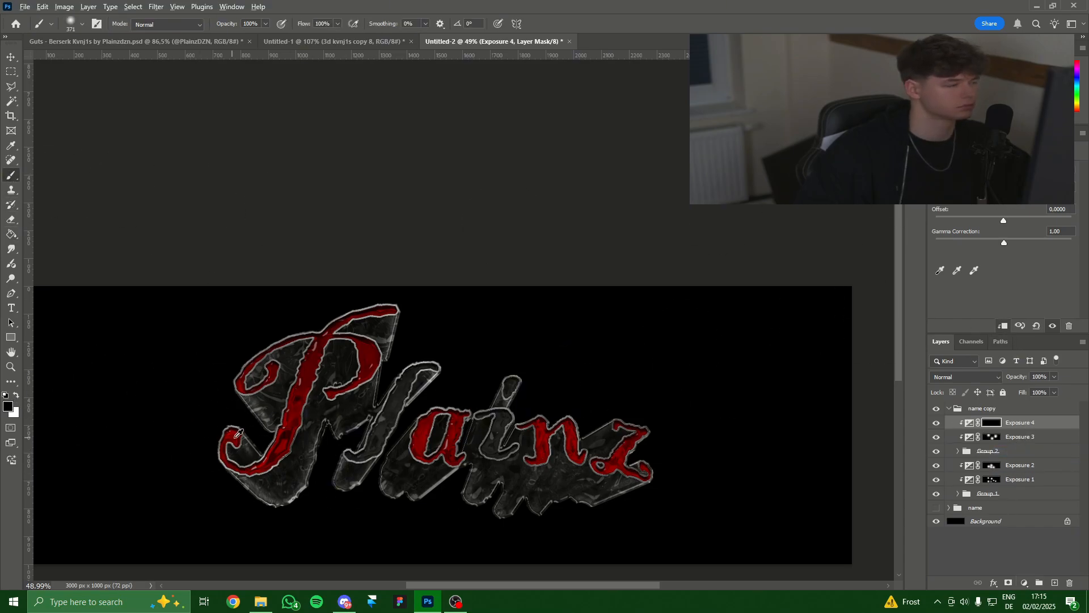
click(17, 395)
click(320, 448)
click(333, 351)
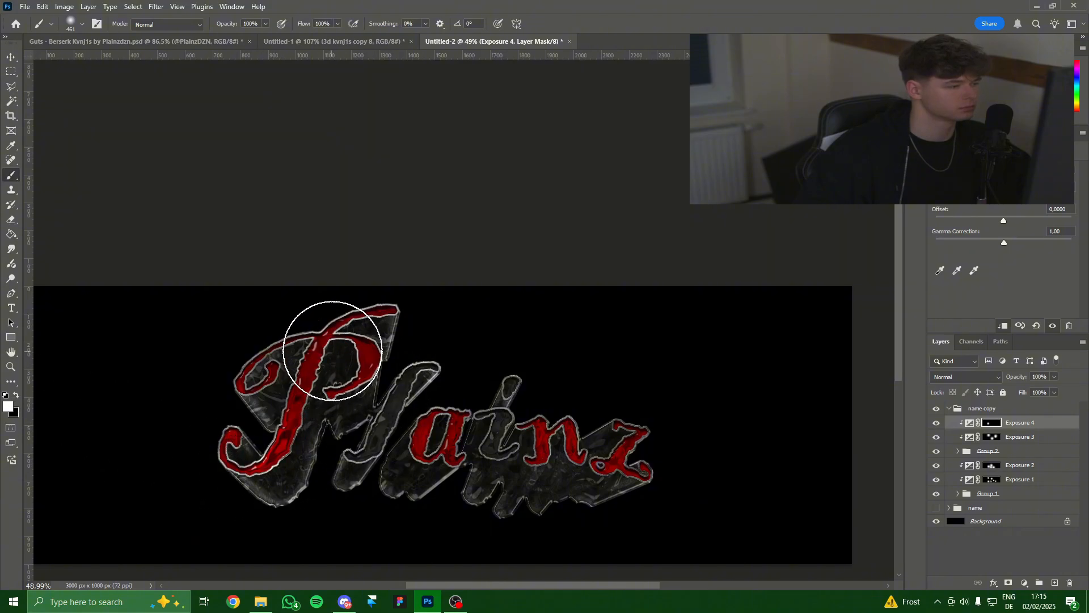
alt+drag(466, 430, 450, 441)
click(450, 441)
Recentre the lettering, then collapse and select the name copy group.
scroll(580, 486, down, 7)
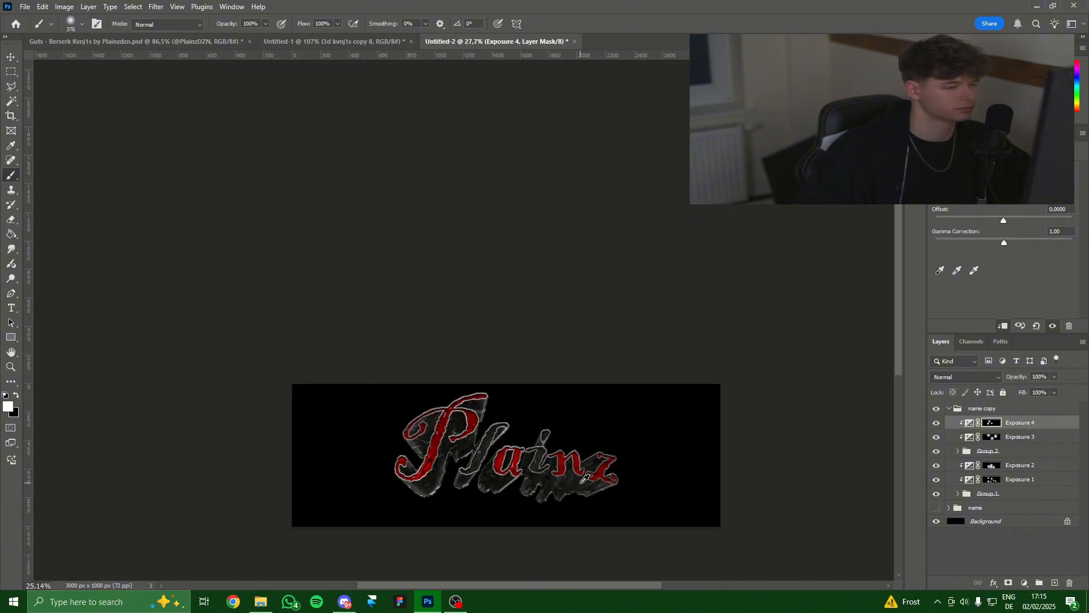
scroll(577, 483, up, 5)
drag(560, 498, 516, 466)
scroll(481, 434, down, 3)
scroll(482, 434, up, 2)
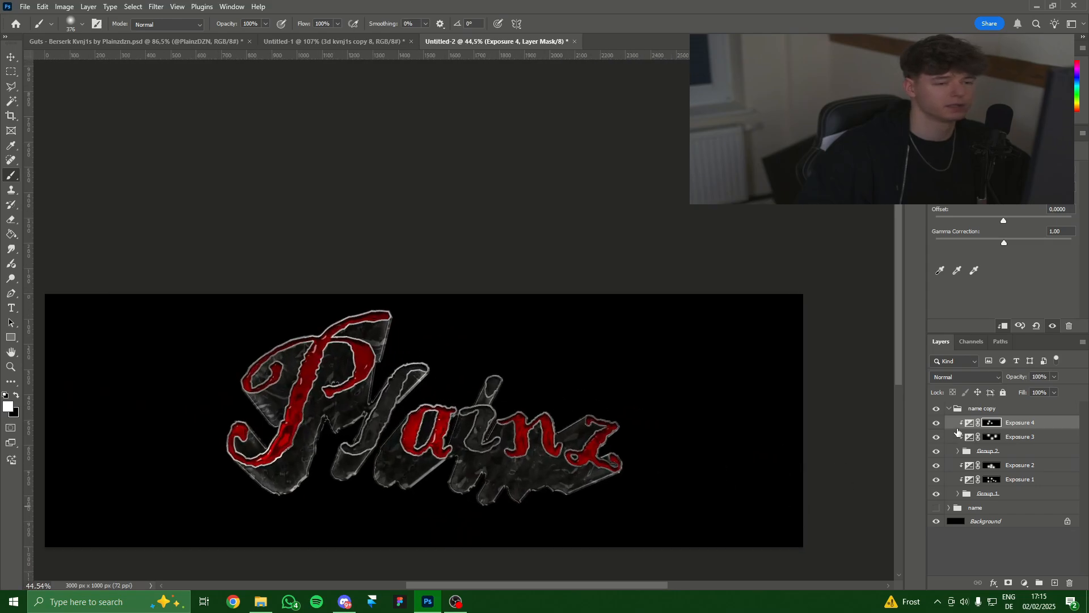
click(949, 411)
scroll(395, 428, up, 2)
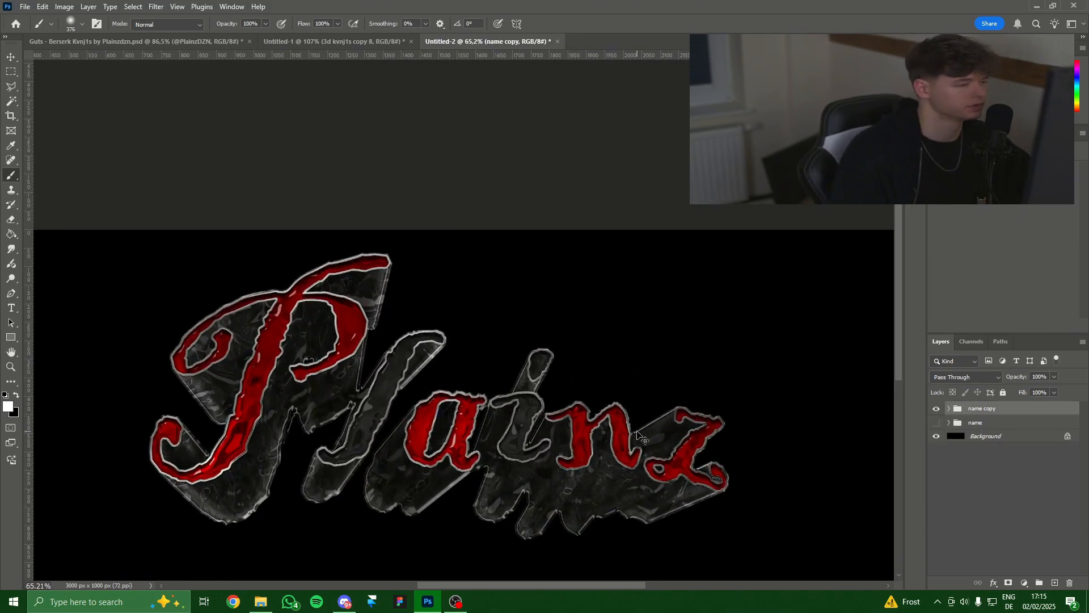
Duplicate the name copy group as a smart object and move it below the original.
key(ctrl+j)
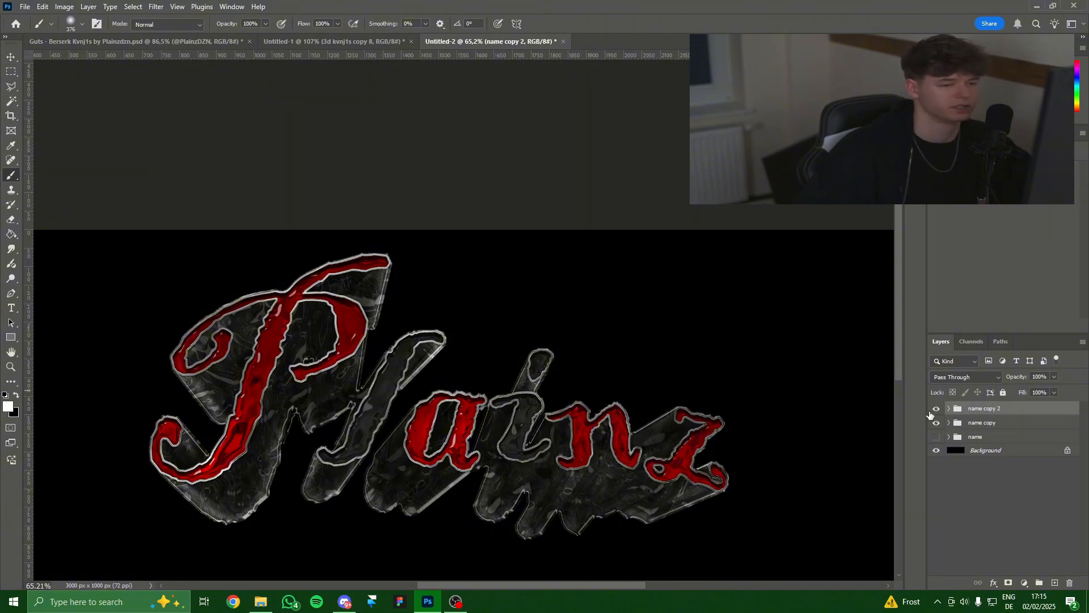
right_click(994, 406)
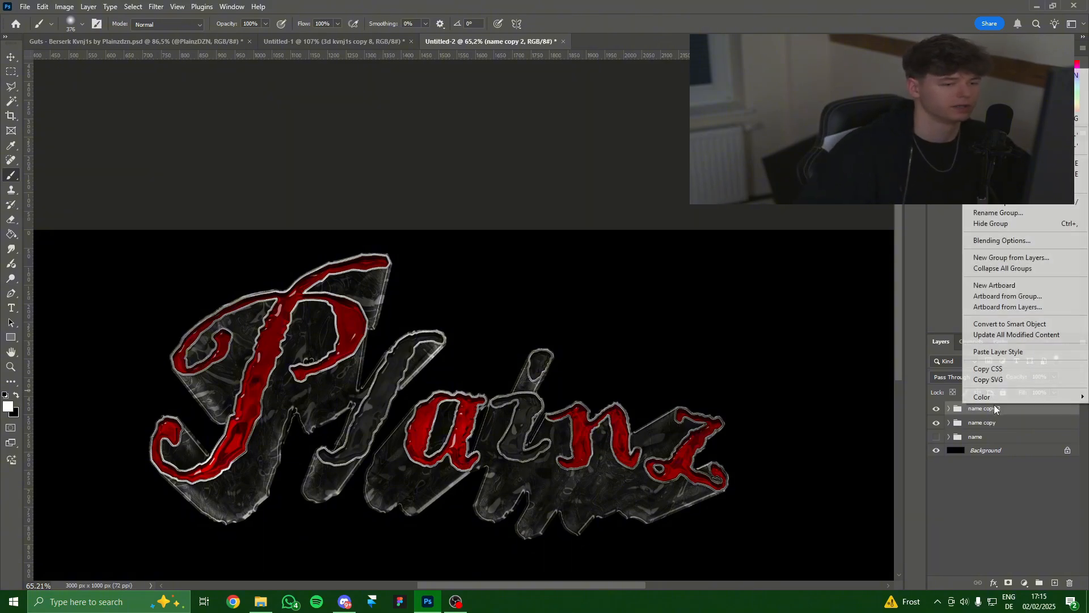
click(1010, 324)
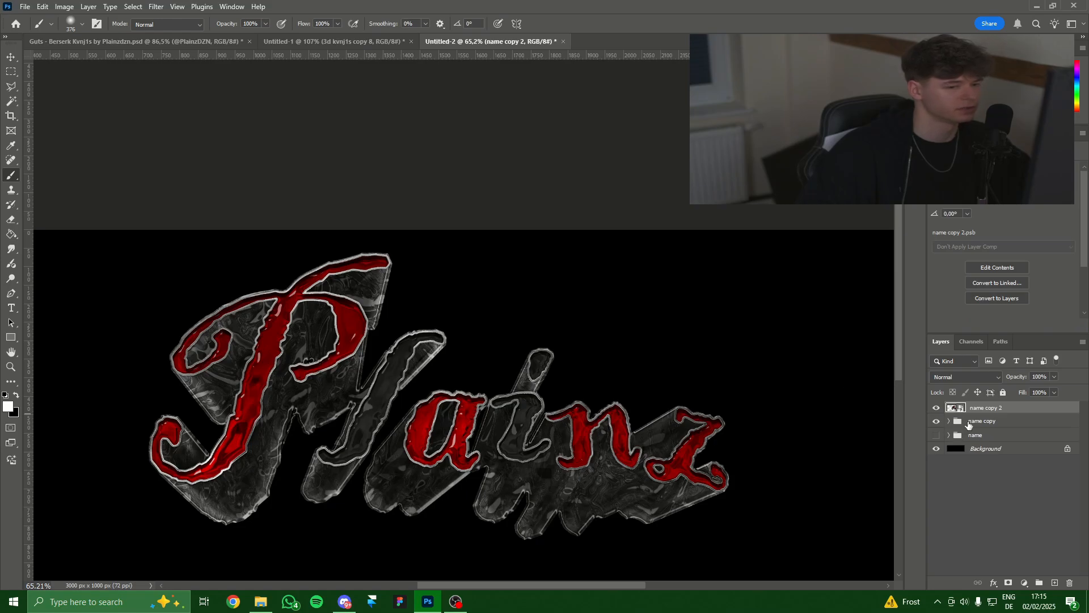
drag(979, 410, 988, 432)
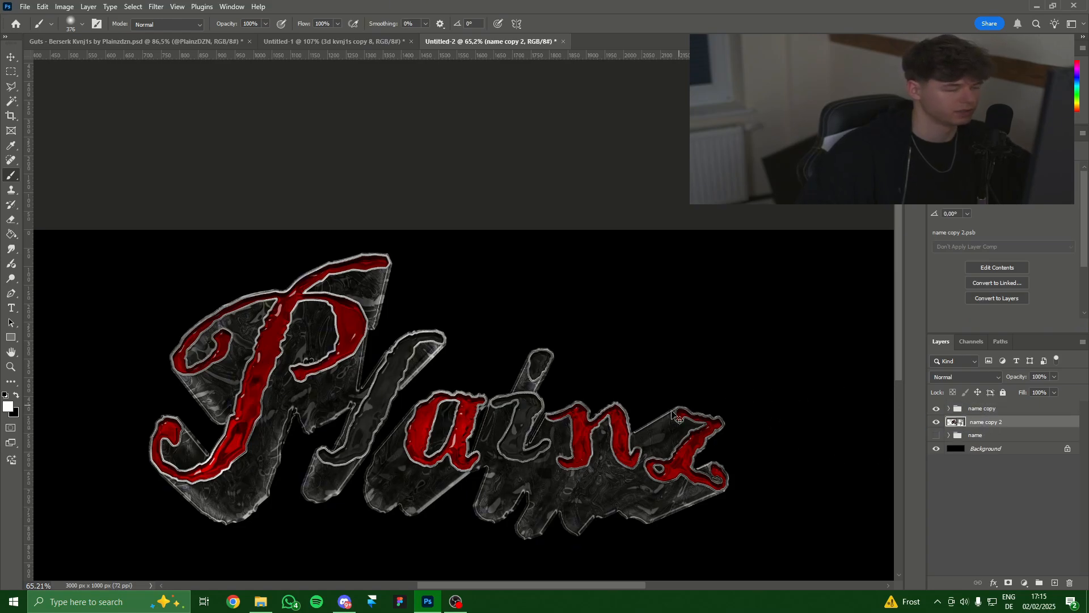
Scale the copy to 106%, shift it 49 px left, and desaturate it to -100.
key(ctrl+t)
drag(730, 468, 766, 470)
drag(686, 467, 668, 467)
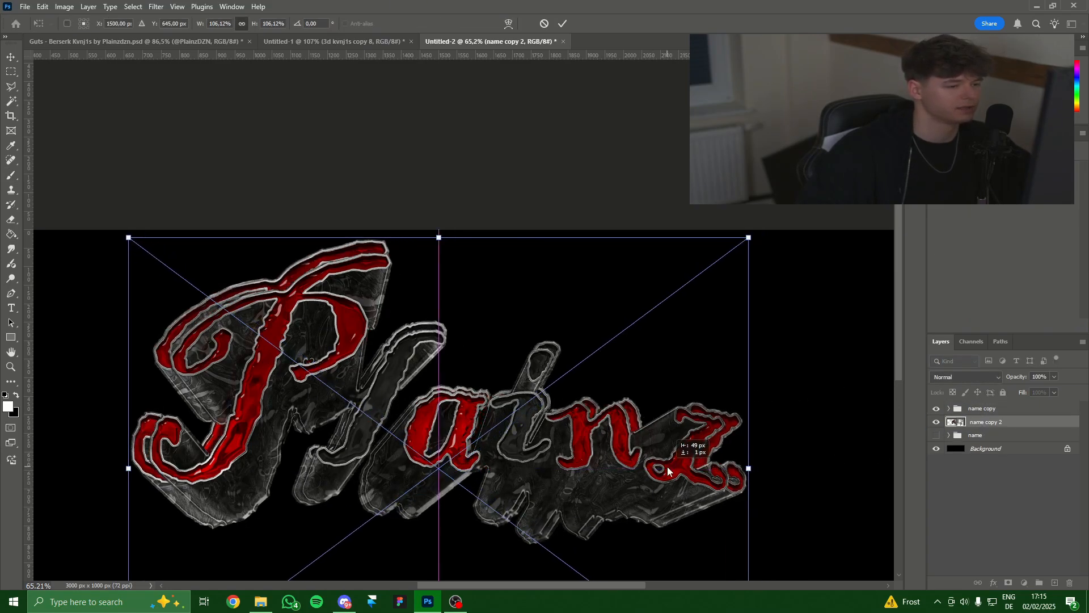
key(b)
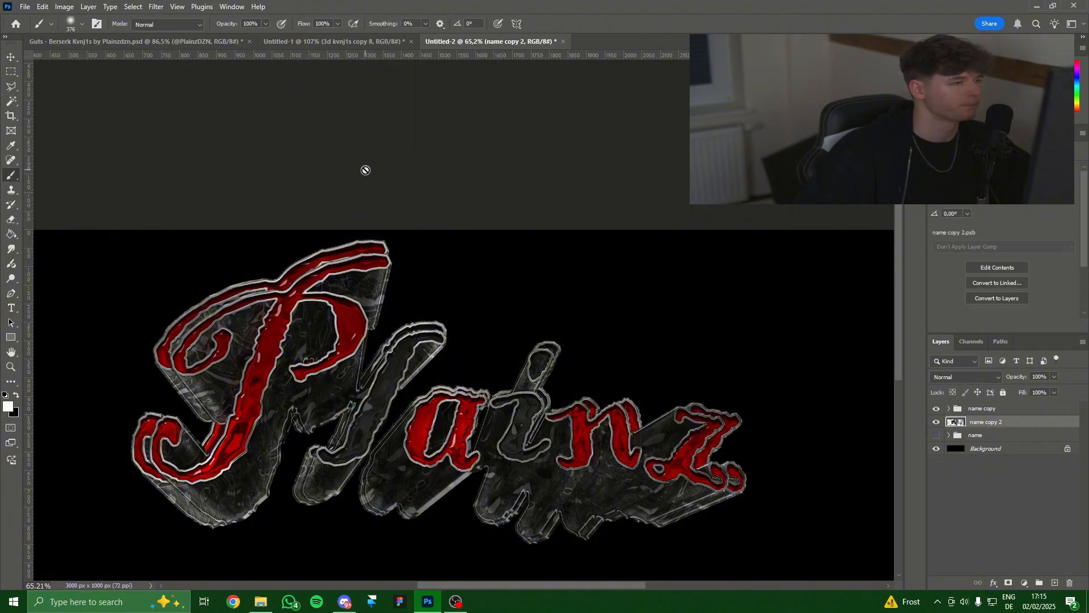
key(ctrl+u)
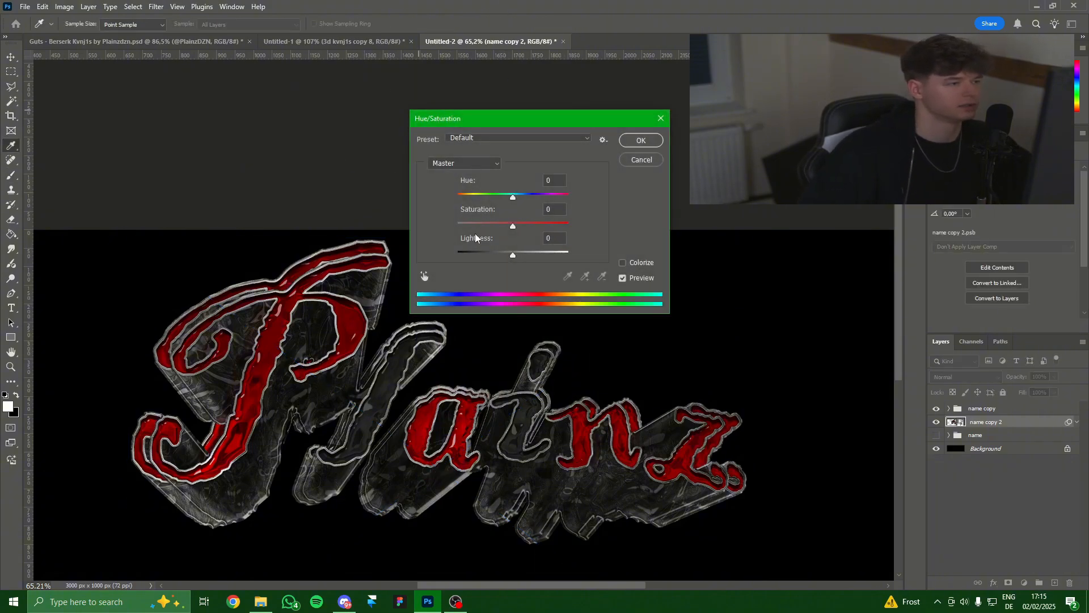
drag(481, 225, 329, 217)
click(641, 141)
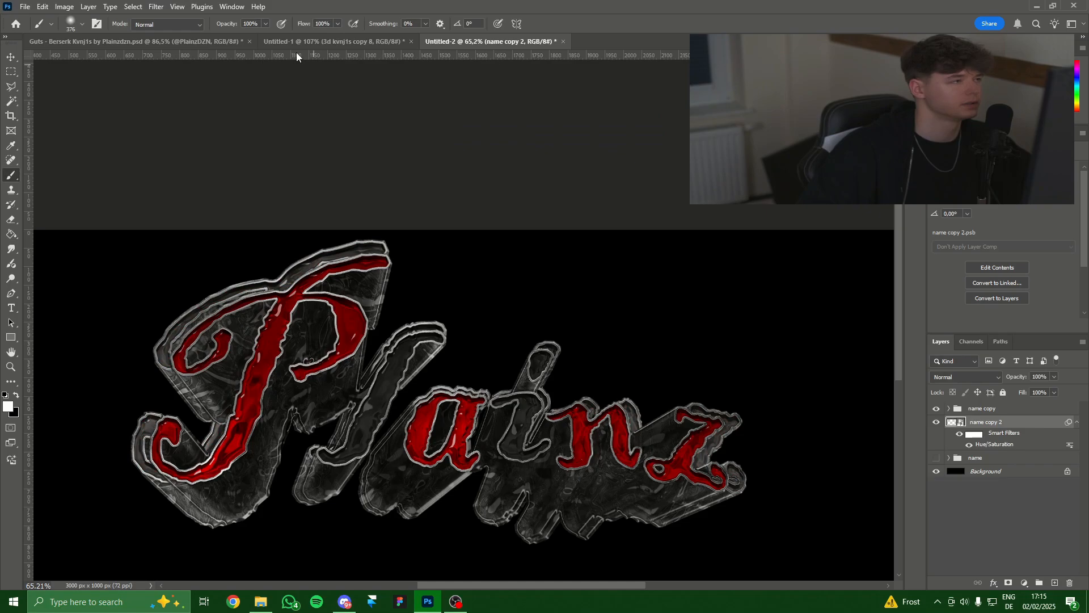
Apply a Radial Blur with amount 6 to the copy.
click(159, 7)
mouse_move(187, 152)
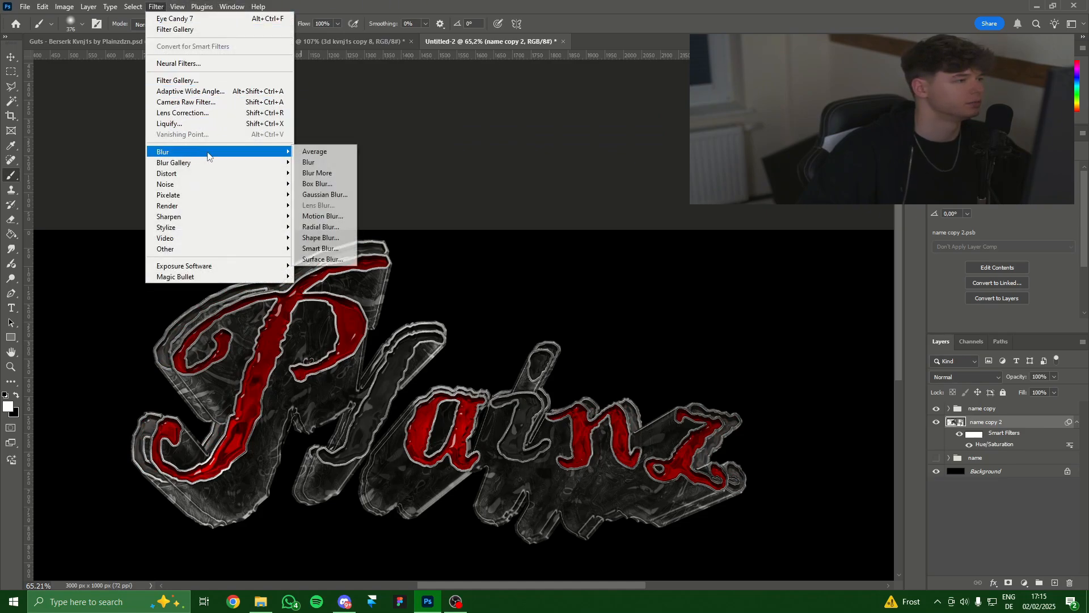
click(331, 227)
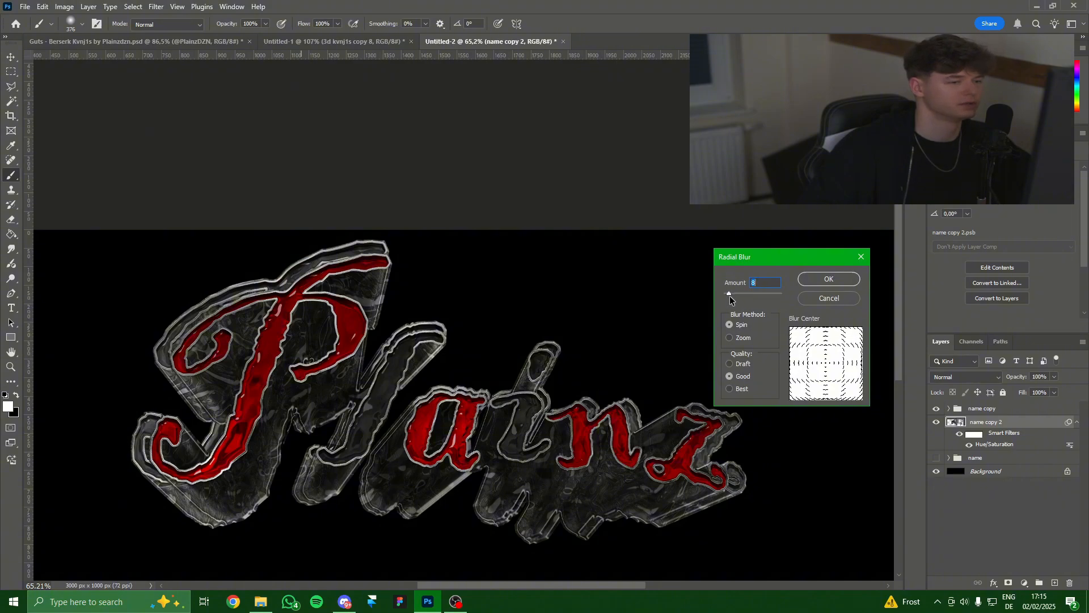
drag(731, 294, 728, 302)
click(825, 280)
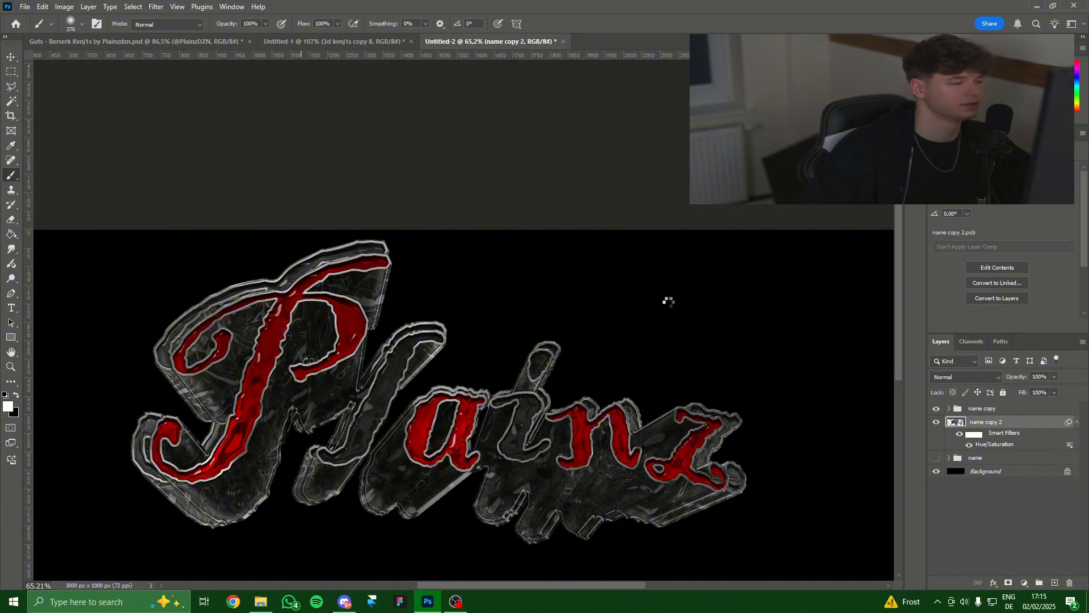
In Filter Gallery, hide Chrome and apply Sketch > Halftone Pattern to the glow copy.
click(156, 6)
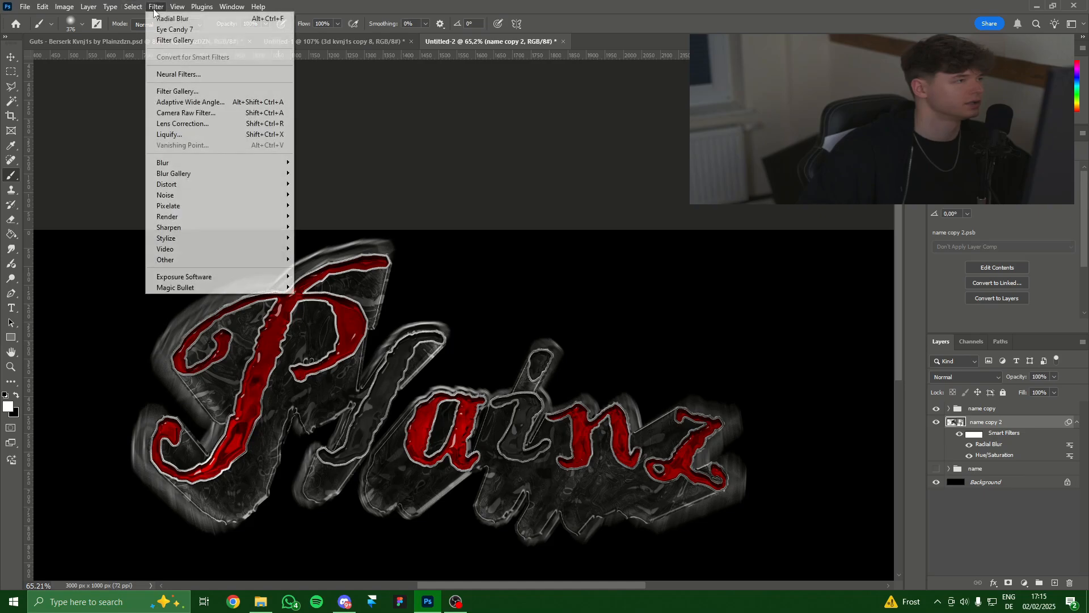
click(191, 95)
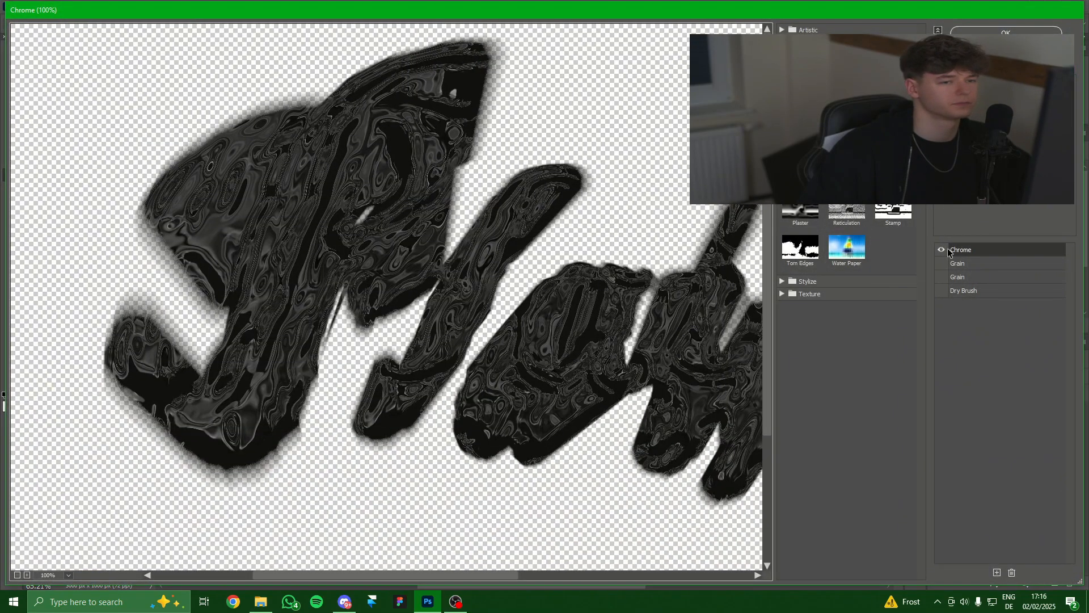
click(941, 251)
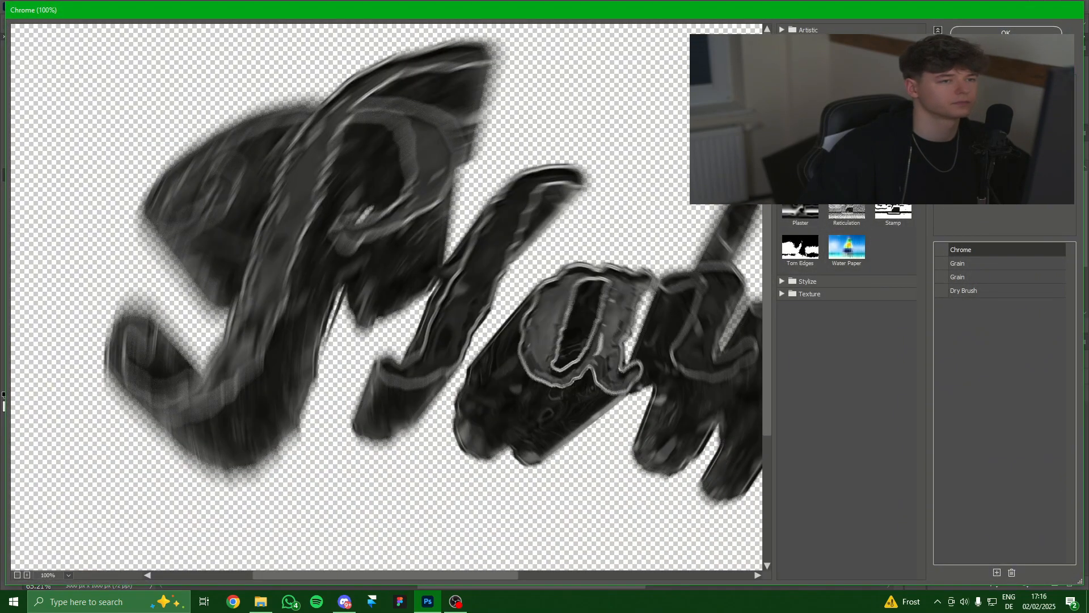
click(801, 167)
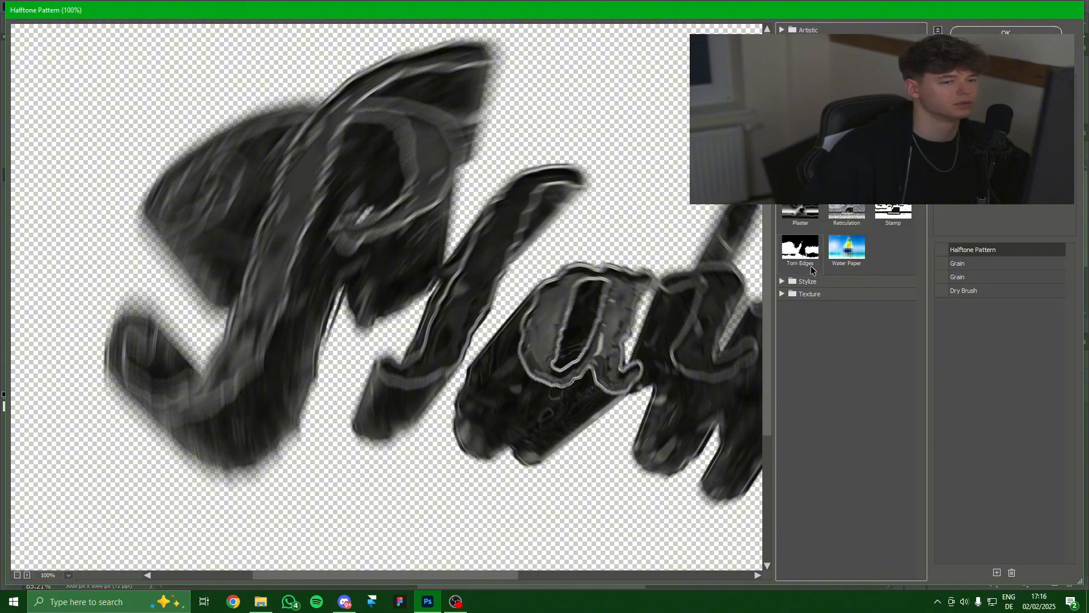
click(941, 250)
drag(662, 307, 417, 329)
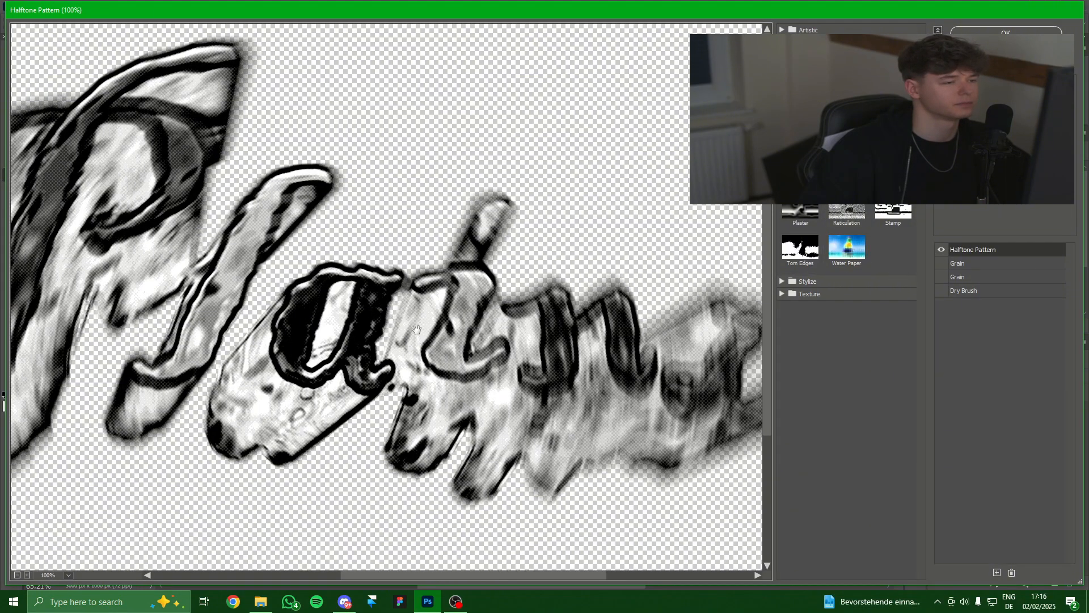
scroll(392, 320, down, 1)
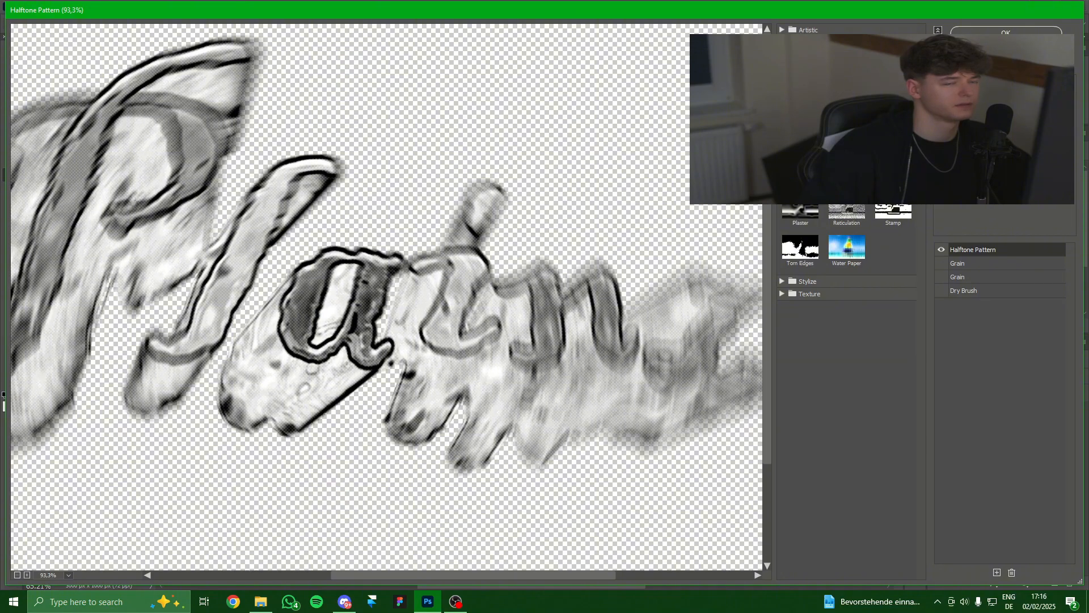
click(1005, 32)
scroll(646, 358, down, 1)
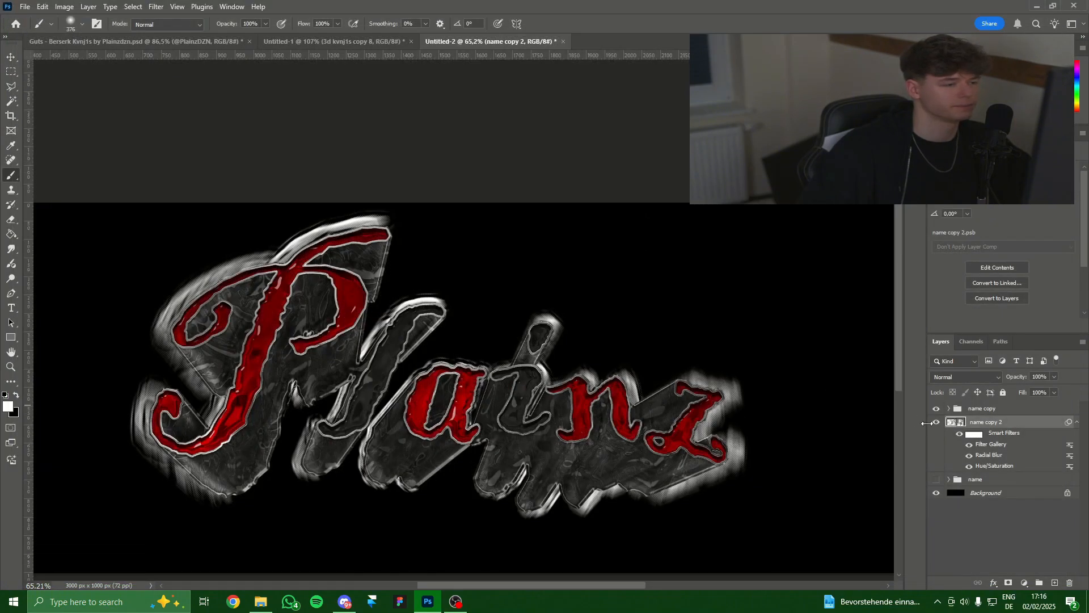
Fade the glow layer to 26% opacity and duplicate it as name copy 3 underneath.
drag(1039, 390, 1016, 389)
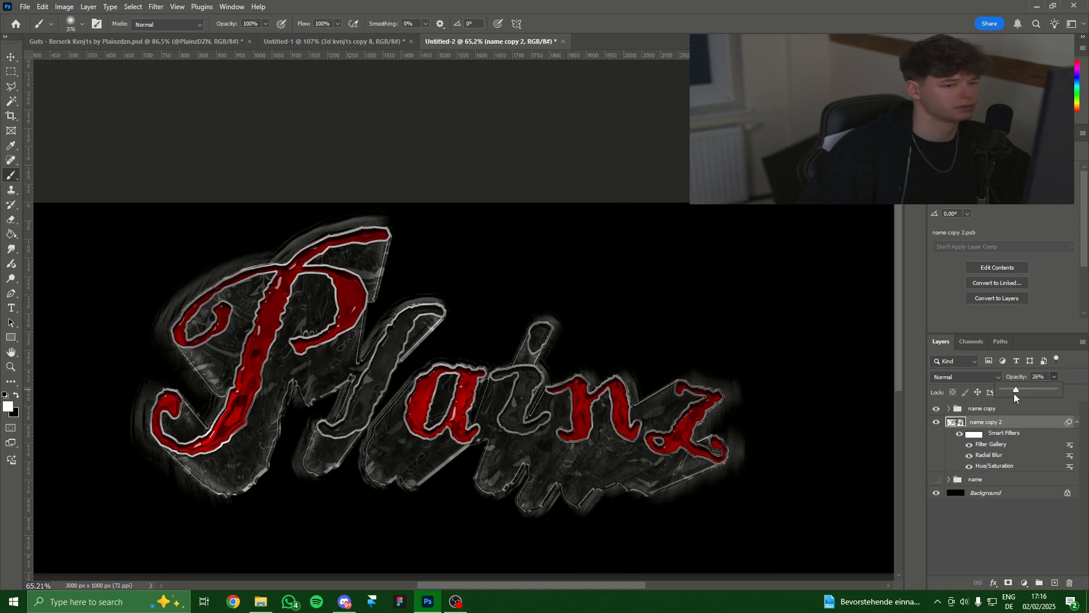
key(ctrl+j)
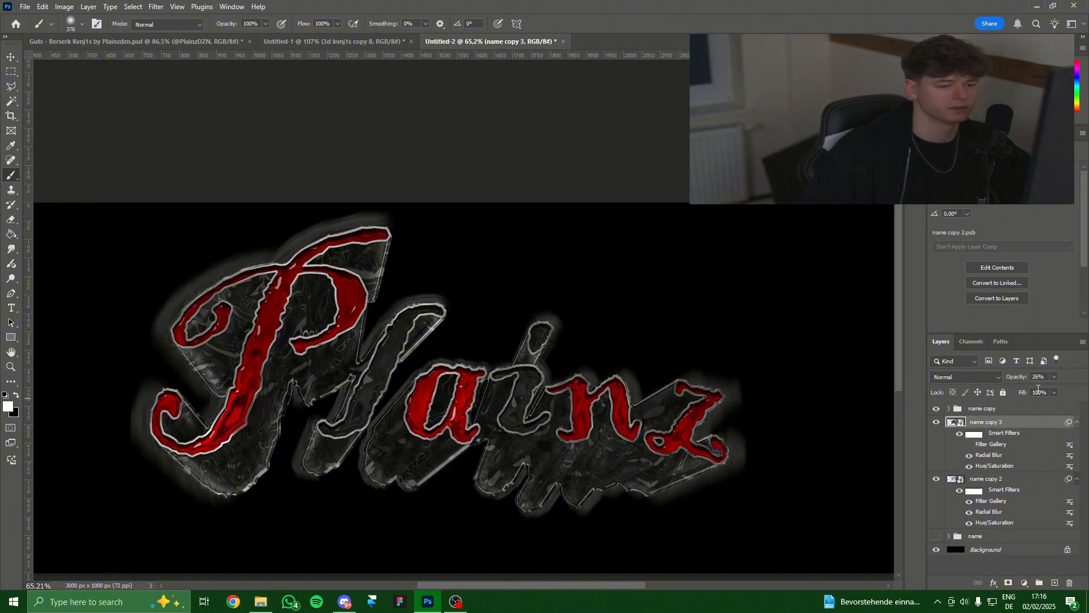
drag(1001, 422, 994, 531)
Rasterize name copy 2 and start switching its blend mode to Overlay.
click(985, 424)
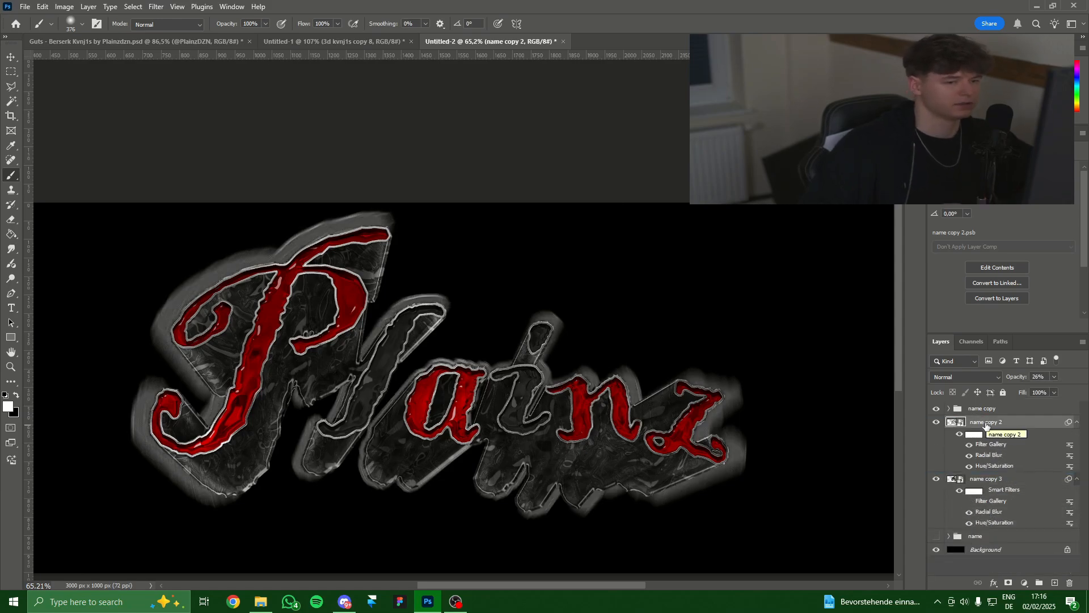
right_click(990, 424)
click(1026, 425)
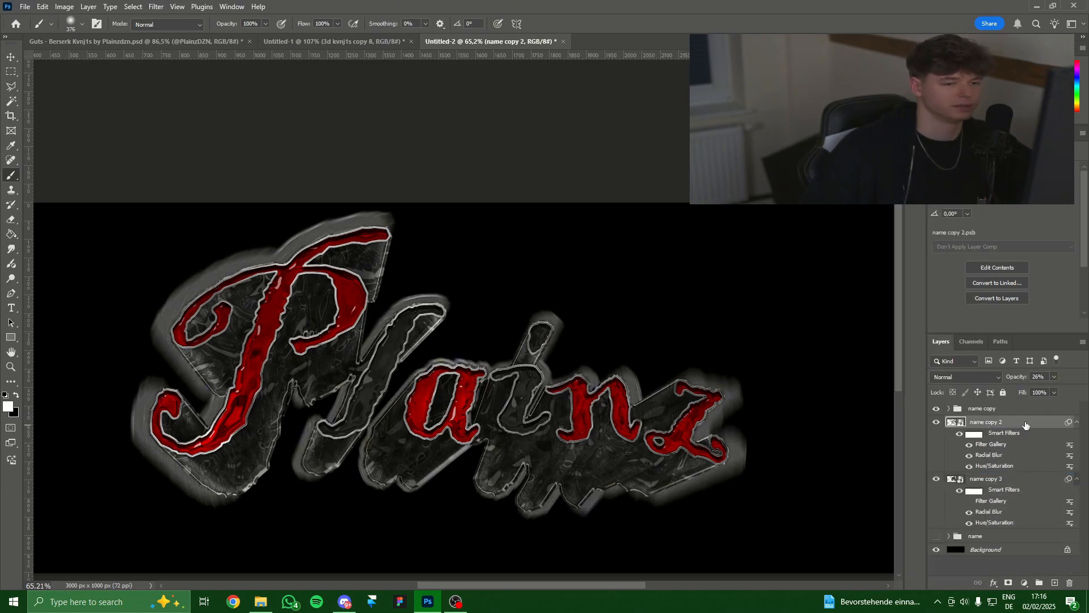
right_click(1001, 424)
click(952, 501)
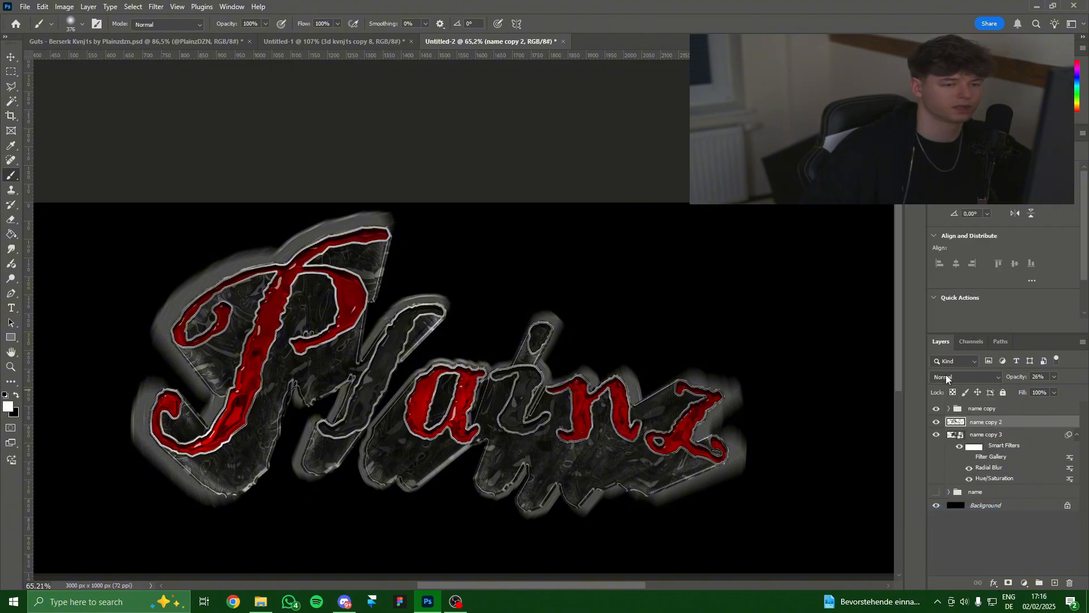
click(945, 375)
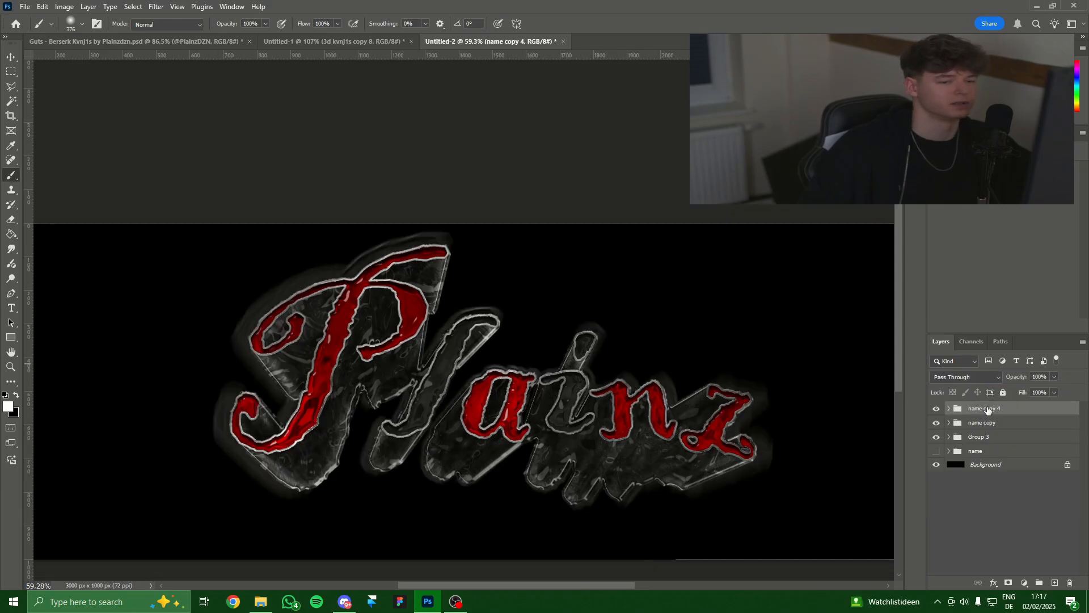
Convert the name copy 4 group to a smart object and add an Outer Bevel with reduced highlight opacity.
right_click(987, 409)
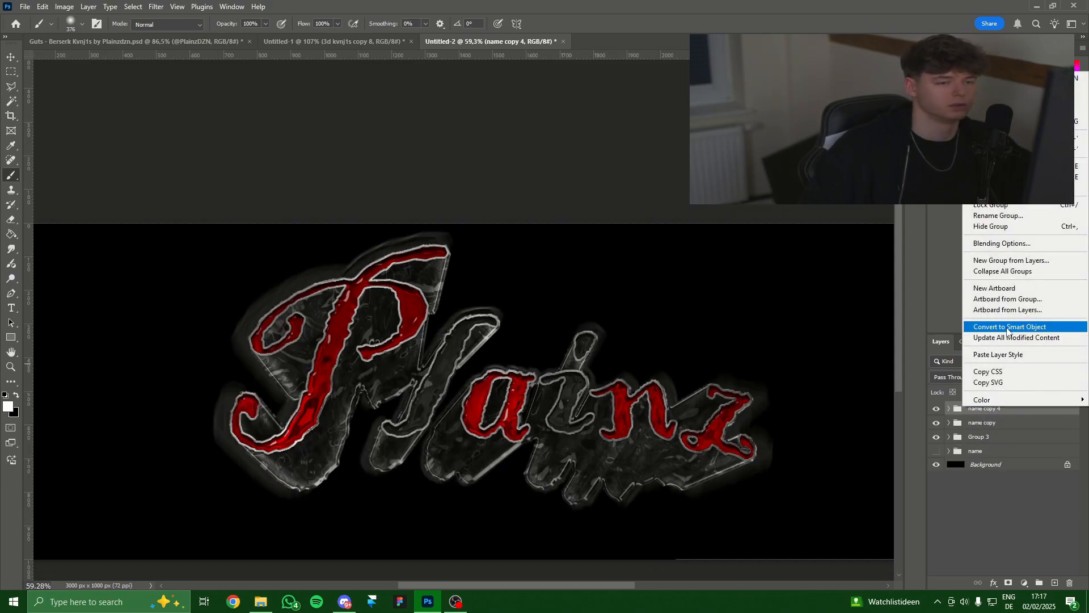
click(1005, 328)
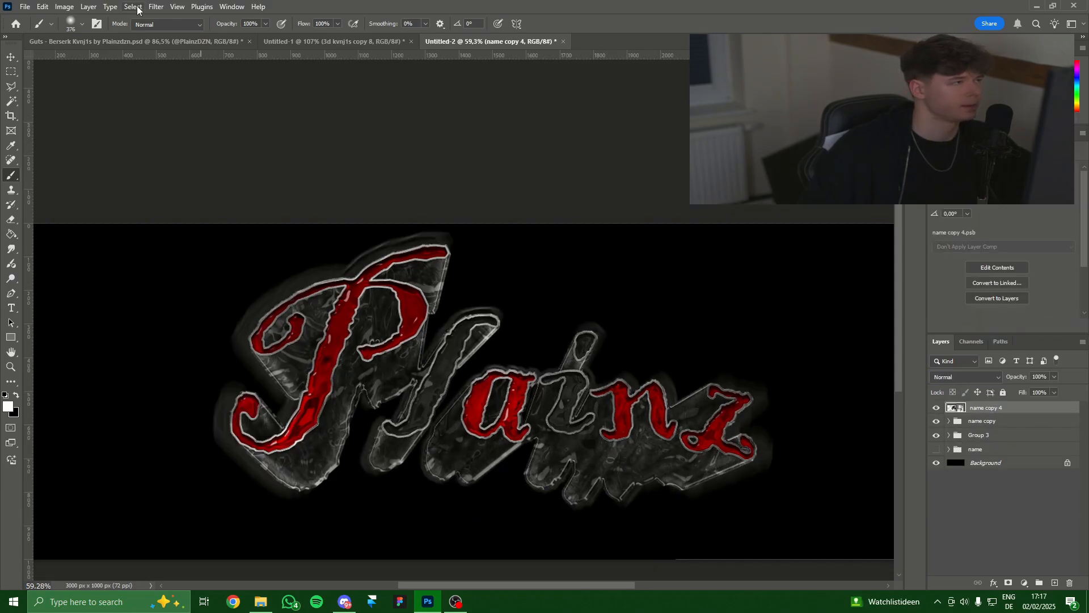
right_click(970, 407)
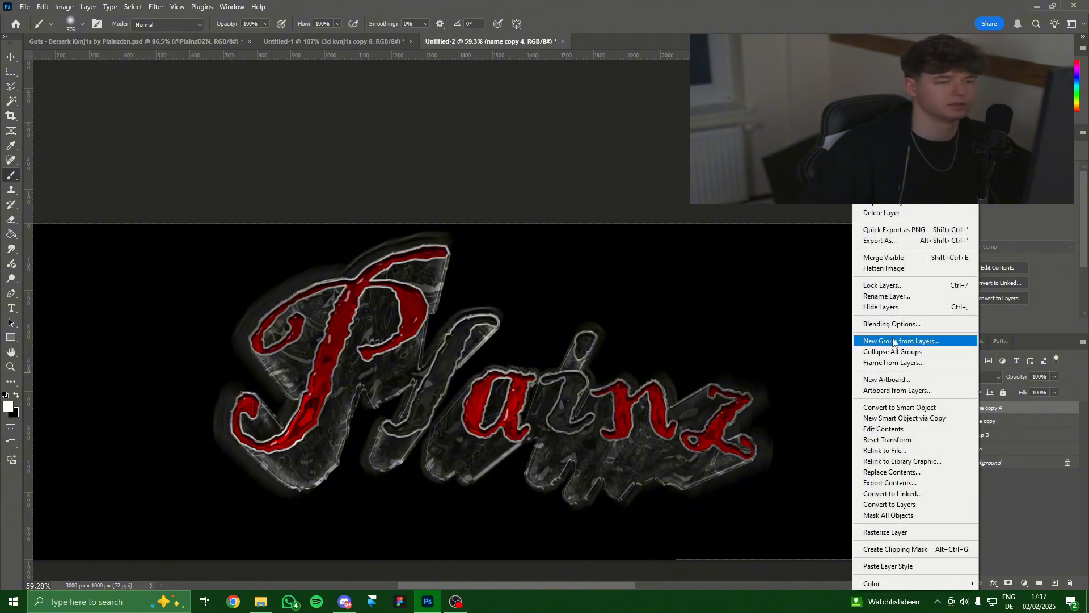
click(868, 324)
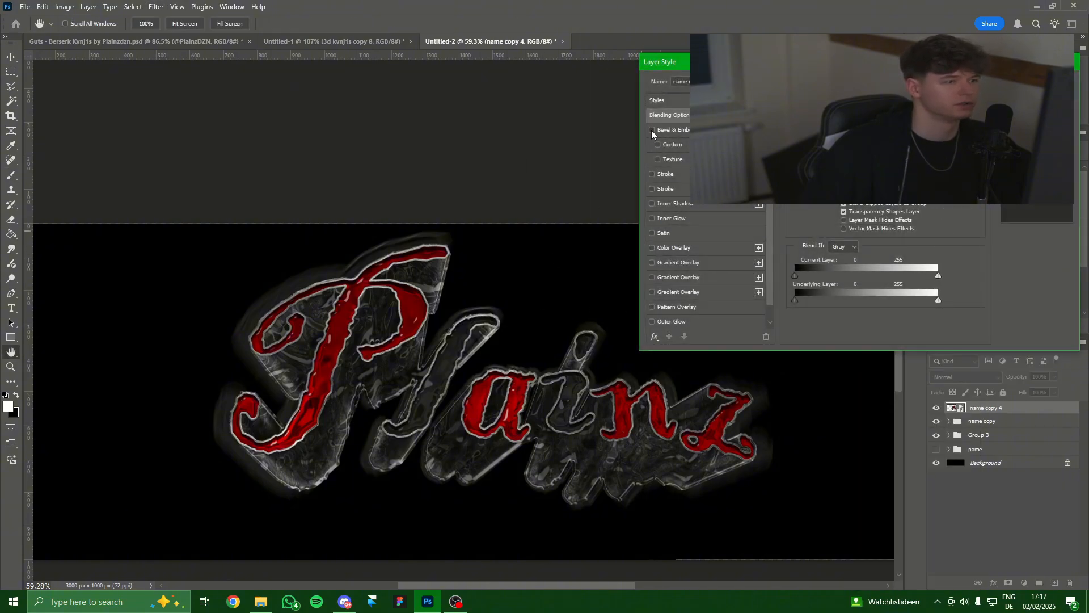
click(652, 130)
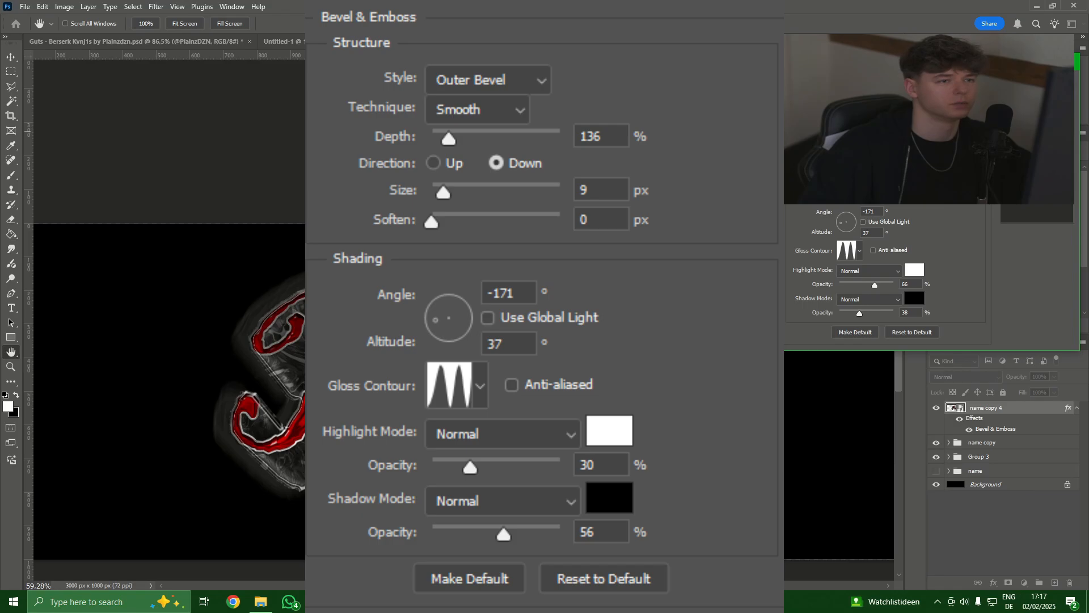
drag(874, 285, 856, 285)
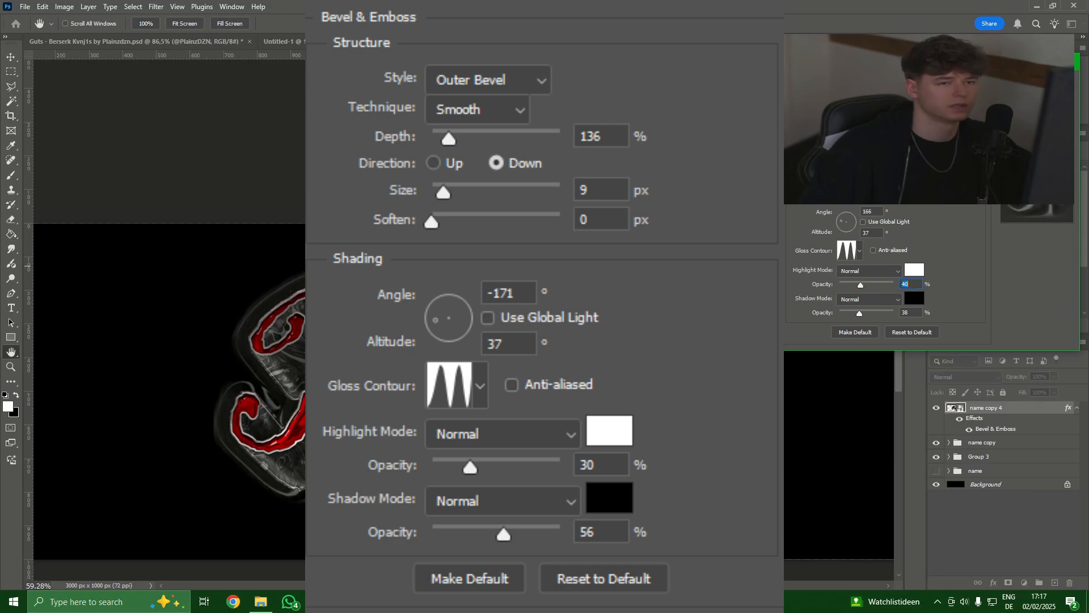
click(1037, 85)
Lower the opacity of the bevelled name copy 4 lettering layer.
scroll(754, 274, down, 1)
scroll(665, 340, up, 1)
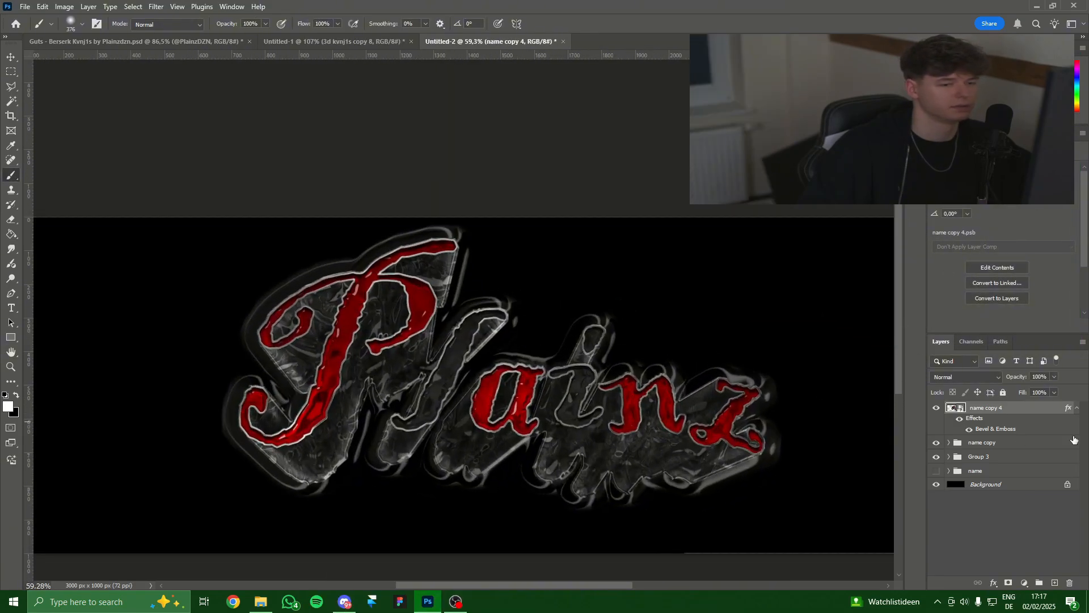
right_click(1002, 408)
click(1005, 391)
mouse_move(1054, 377)
mouse_down()
mouse_move(1031, 395)
mouse_move(1050, 390)
mouse_up()
click(1026, 398)
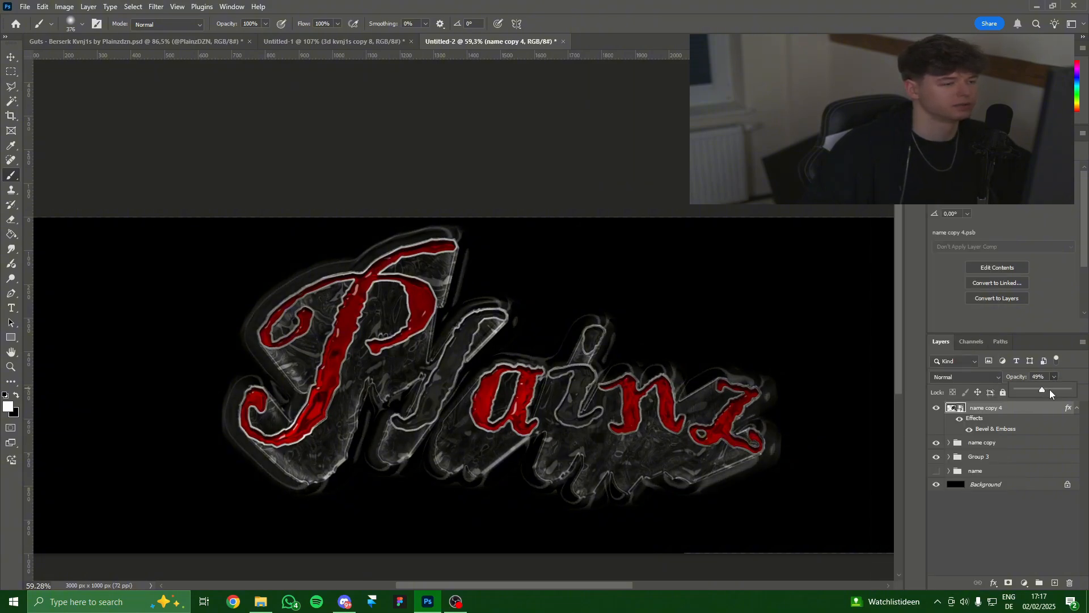
scroll(673, 395, down, 6)
scroll(656, 388, up, 5)
drag(688, 414, 590, 409)
scroll(584, 397, down, 3)
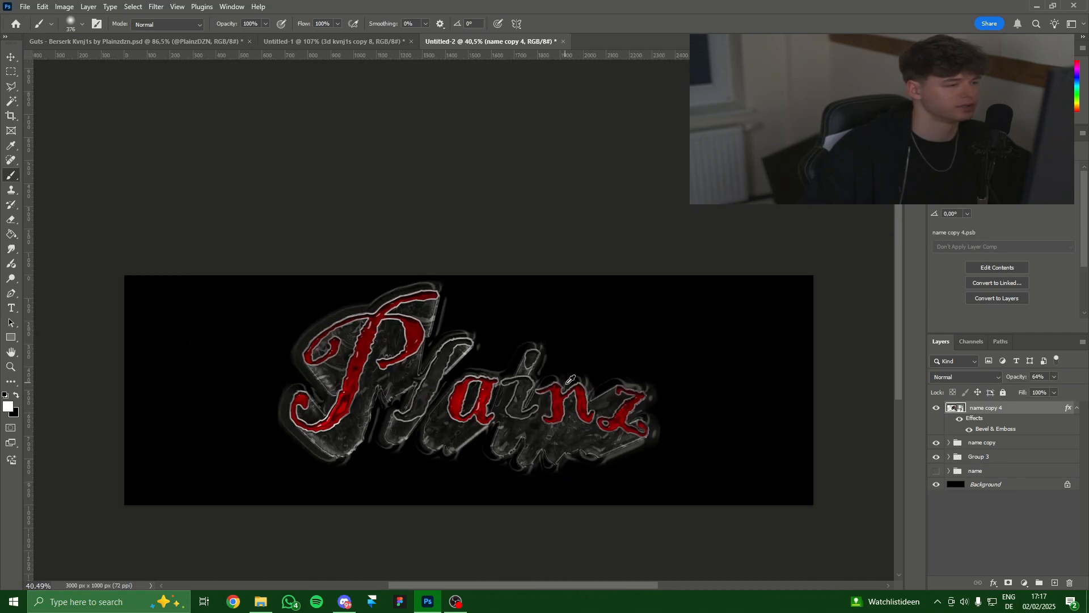
click(110, 39)
scroll(630, 395, down, 5)
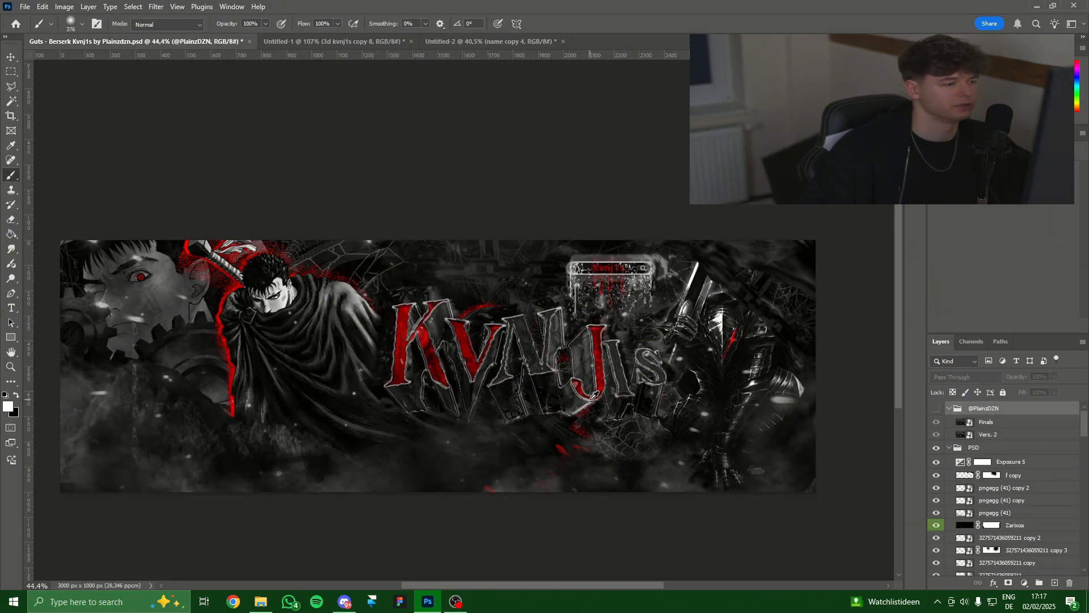
click(936, 408)
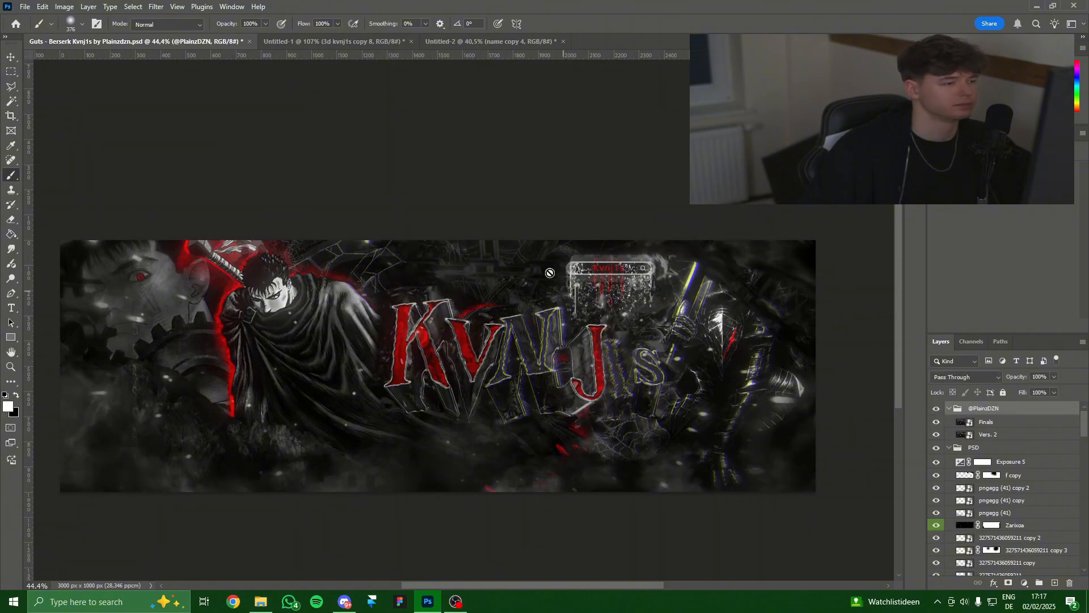
scroll(633, 359, up, 5)
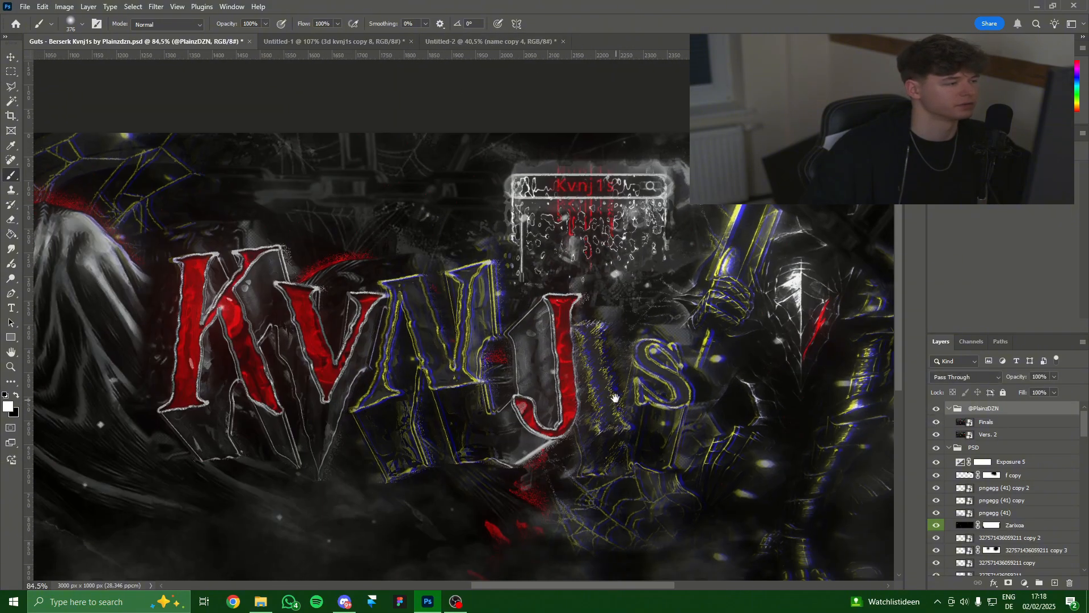
click(508, 42)
click(100, 40)
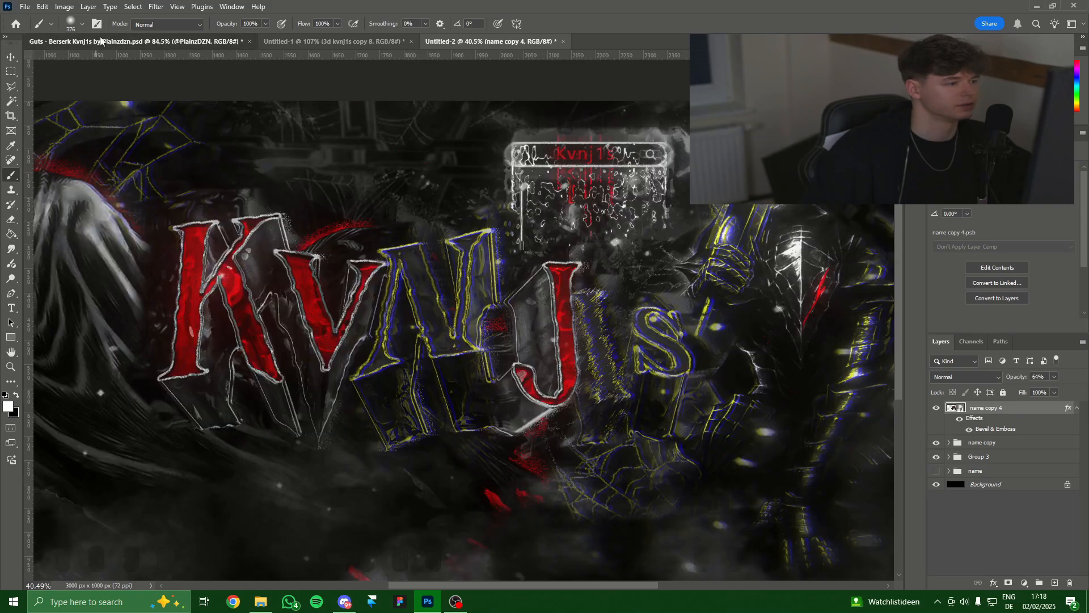